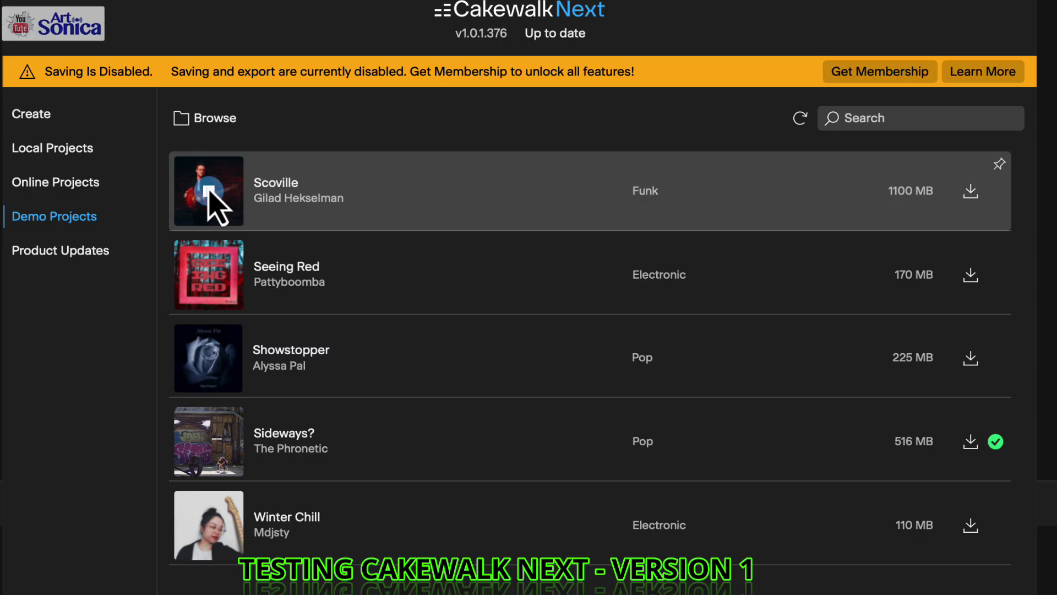
# - Preview the Scoville and Showstopper demo songs, and look at the list of online projects
pyautogui.click(360, 219)
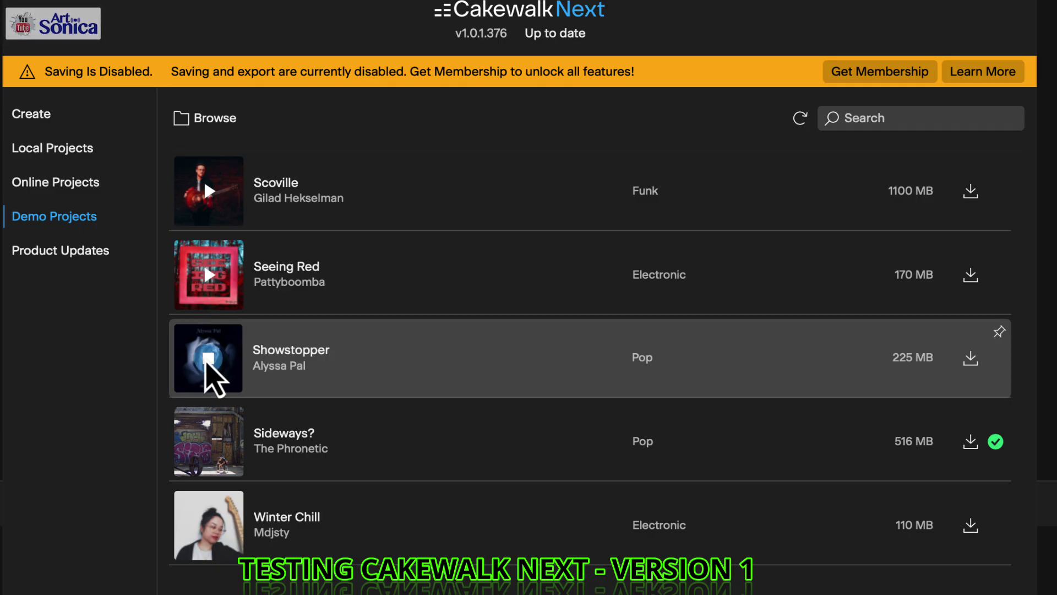
pyautogui.click(207, 362)
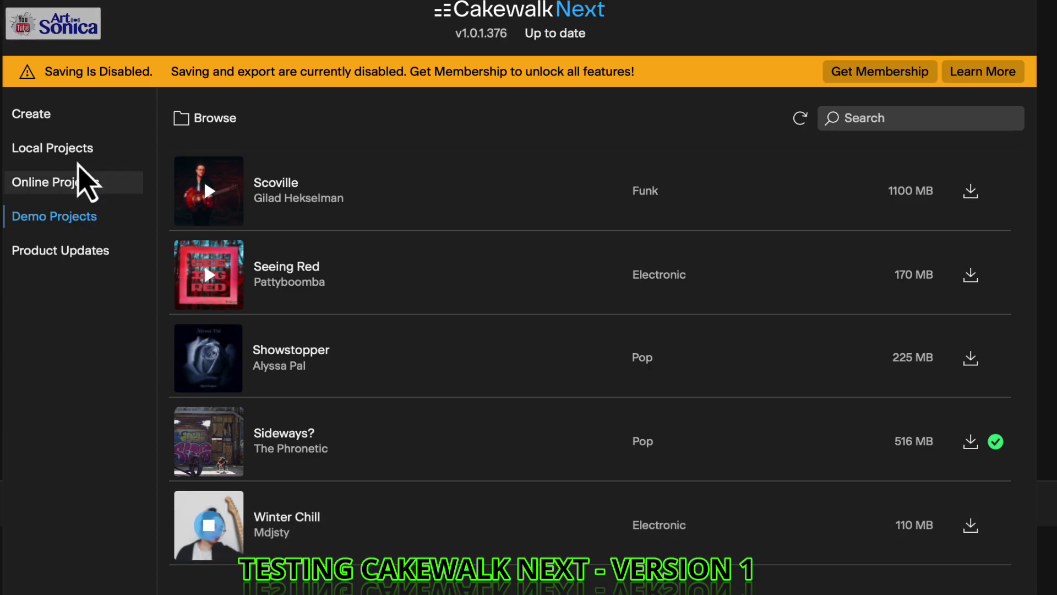
pyautogui.click(75, 194)
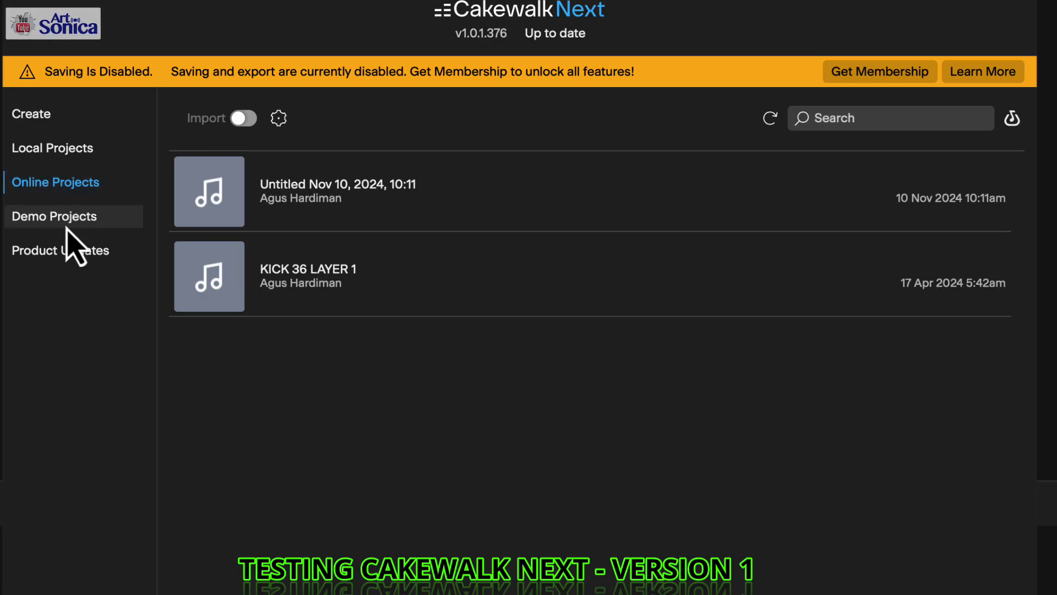
pyautogui.click(69, 223)
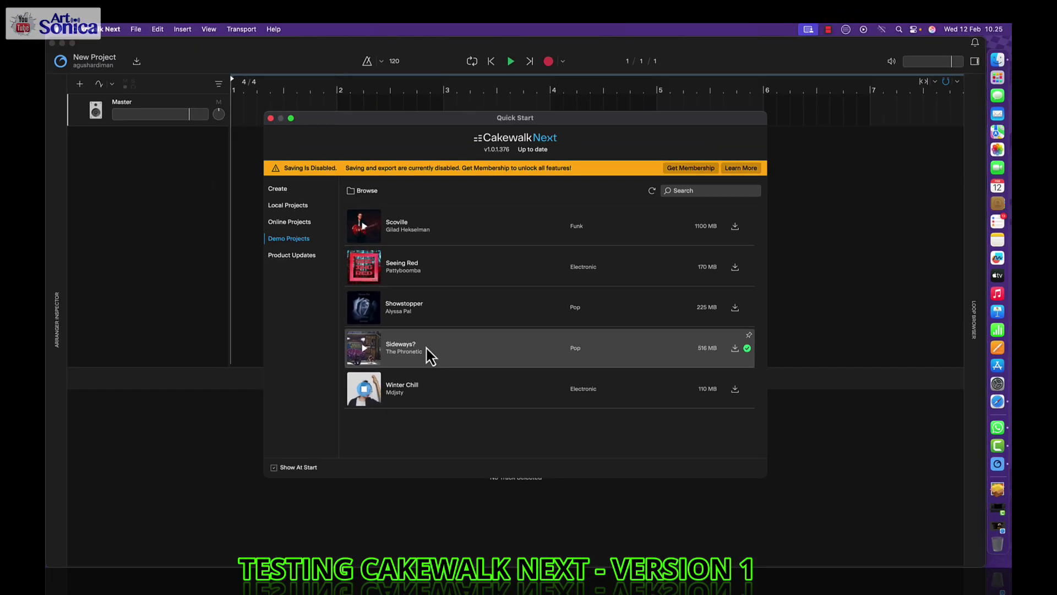
# - Open the Sideways? demo project and check its metronome settings while it plays from the start
pyautogui.click(430, 356)
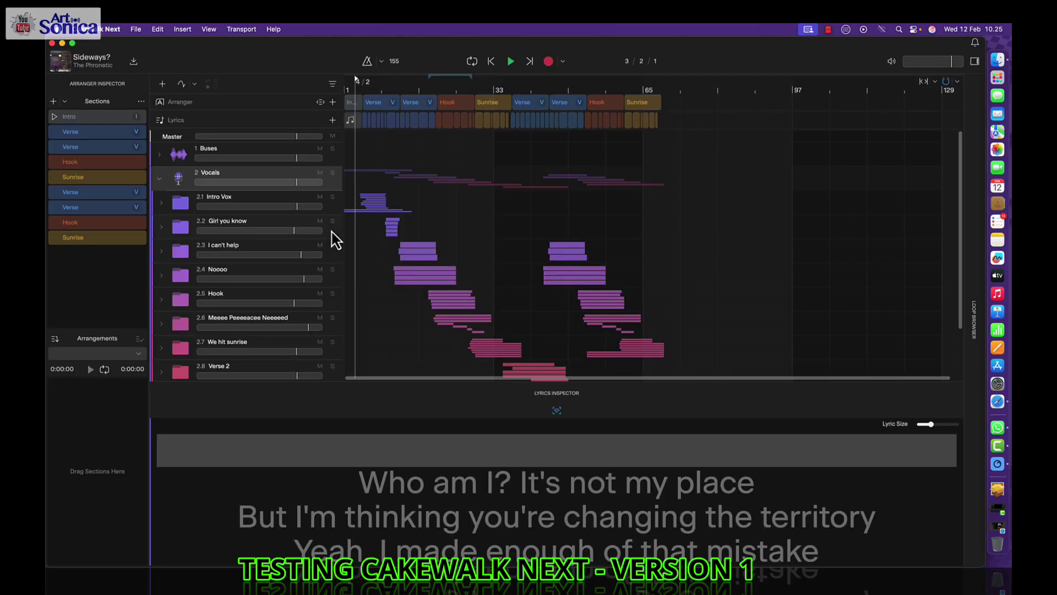
pyautogui.click(492, 61)
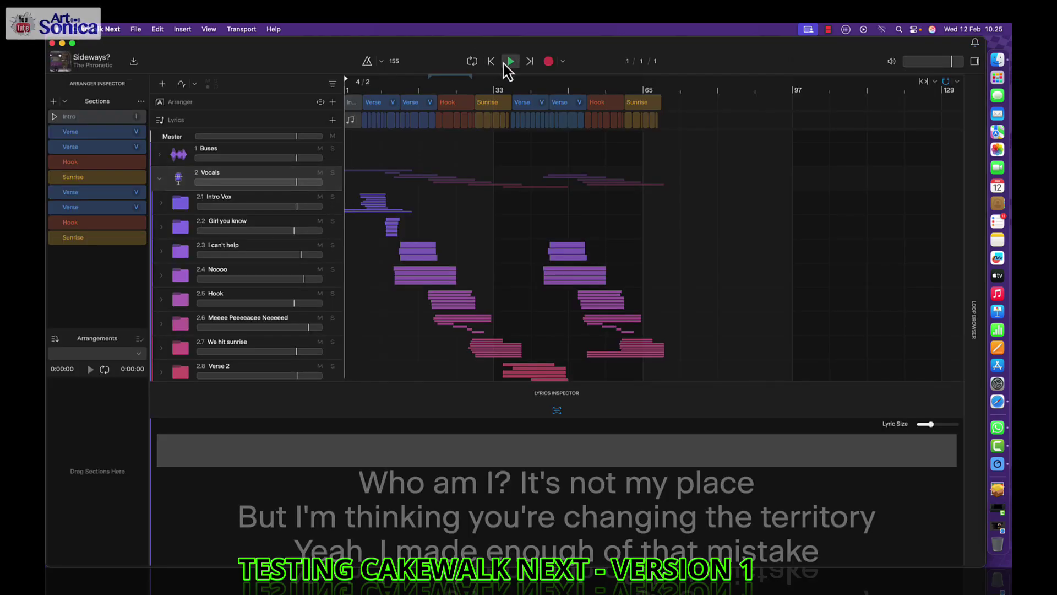
pyautogui.click(381, 61)
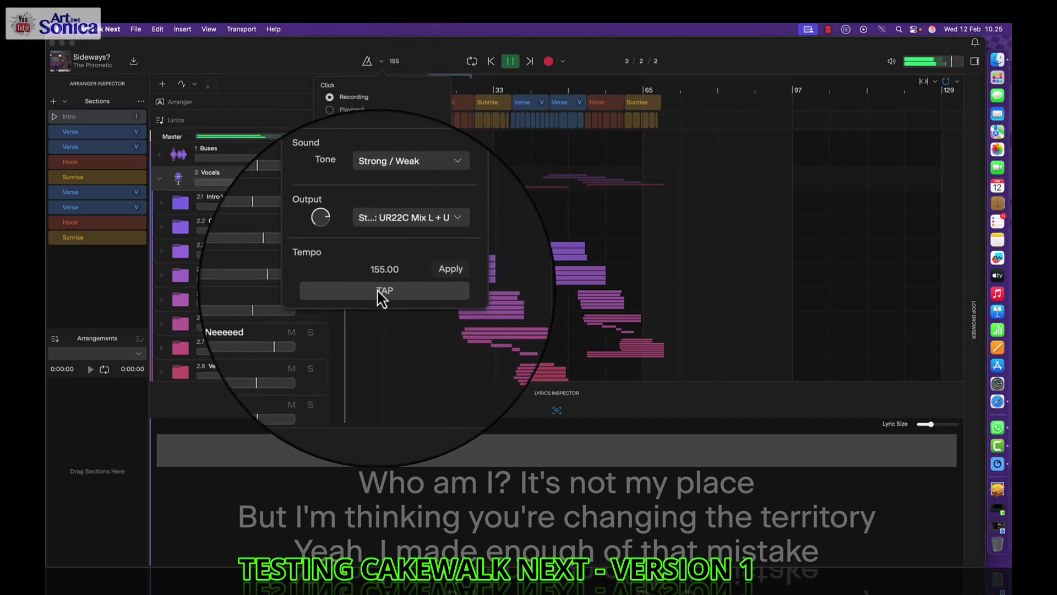
pyautogui.click(361, 62)
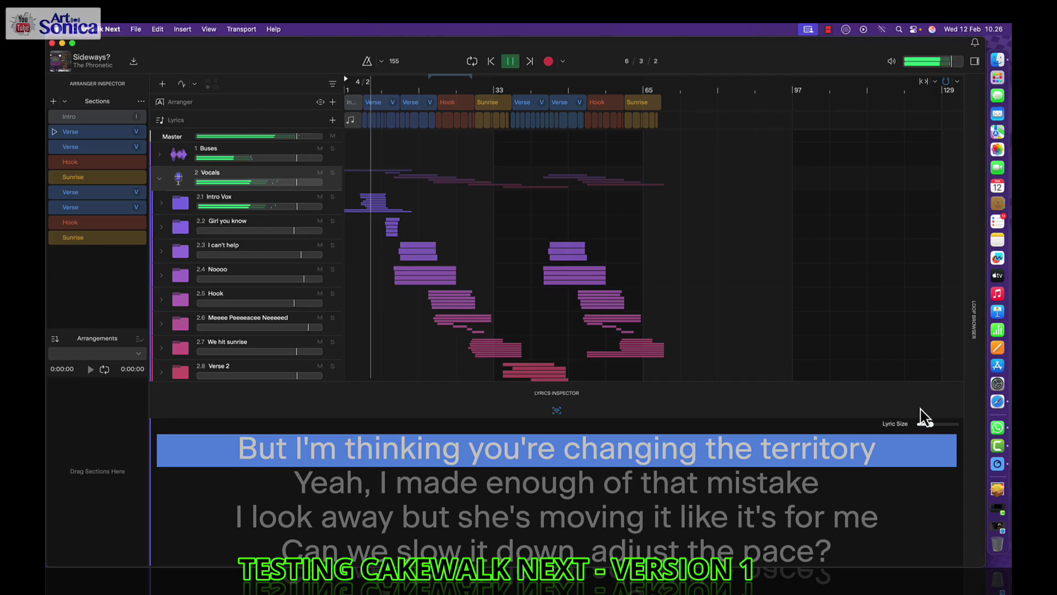
# - Reduce the lyric text size and make the Lyrics track taller, with its phrases readable along the timeline
pyautogui.moveTo(930, 425); pyautogui.dragTo(922, 425)
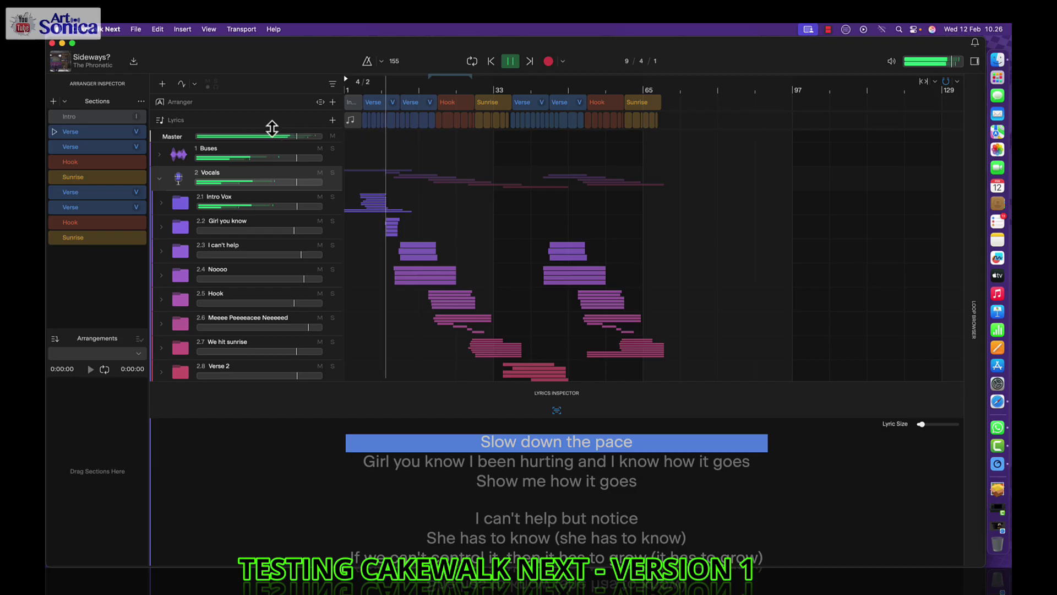
pyautogui.moveTo(272, 128); pyautogui.dragTo(262, 203)
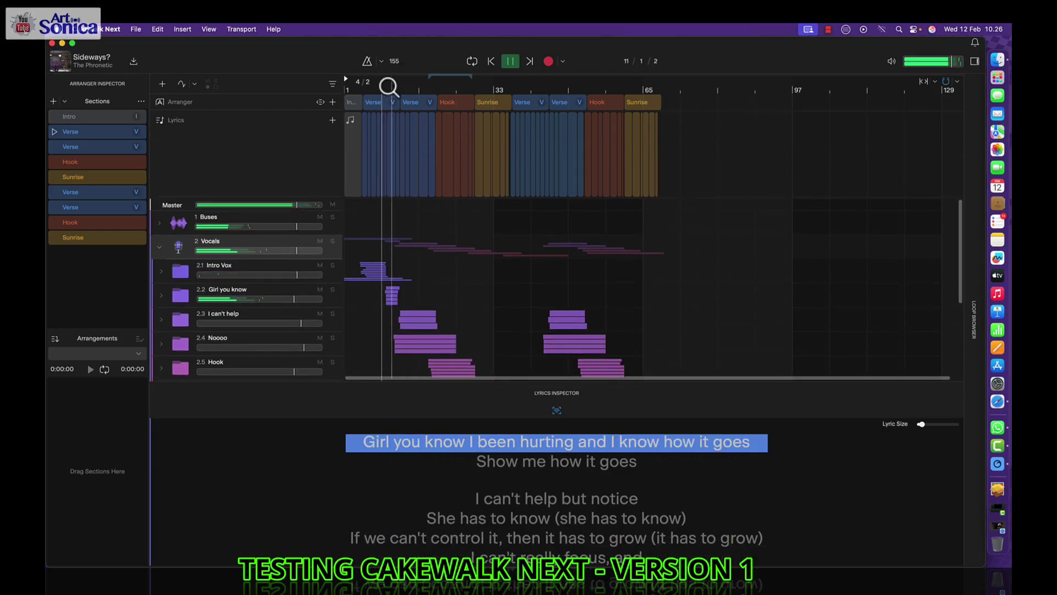
pyautogui.moveTo(389, 87); pyautogui.dragTo(388, 189)
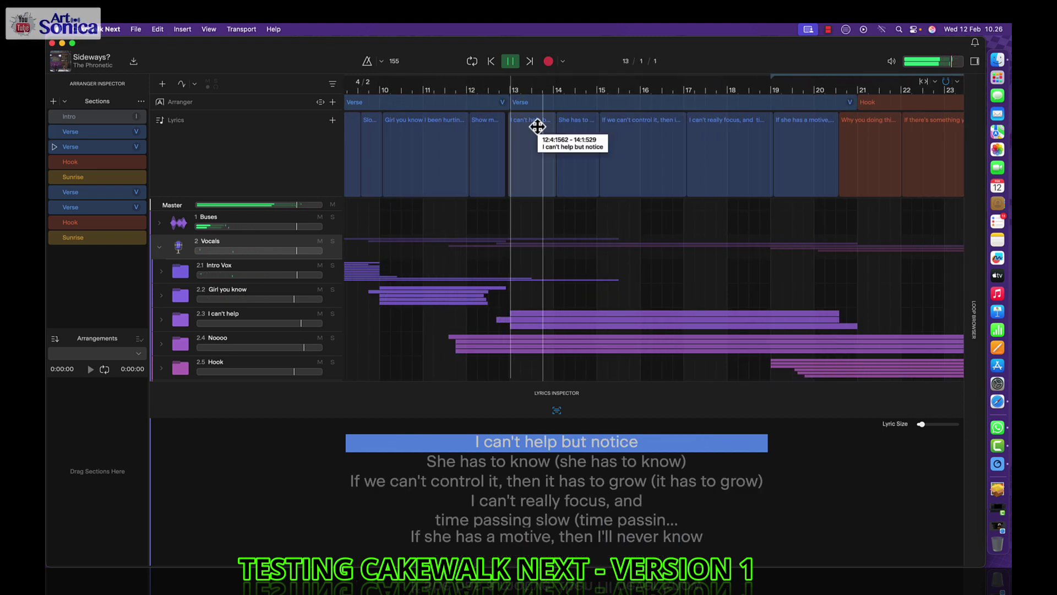
# - Expand the Noooo vocal folder to show its tracks and solo the folder briefly during playback
pyautogui.scroll(-3, 407, 278)
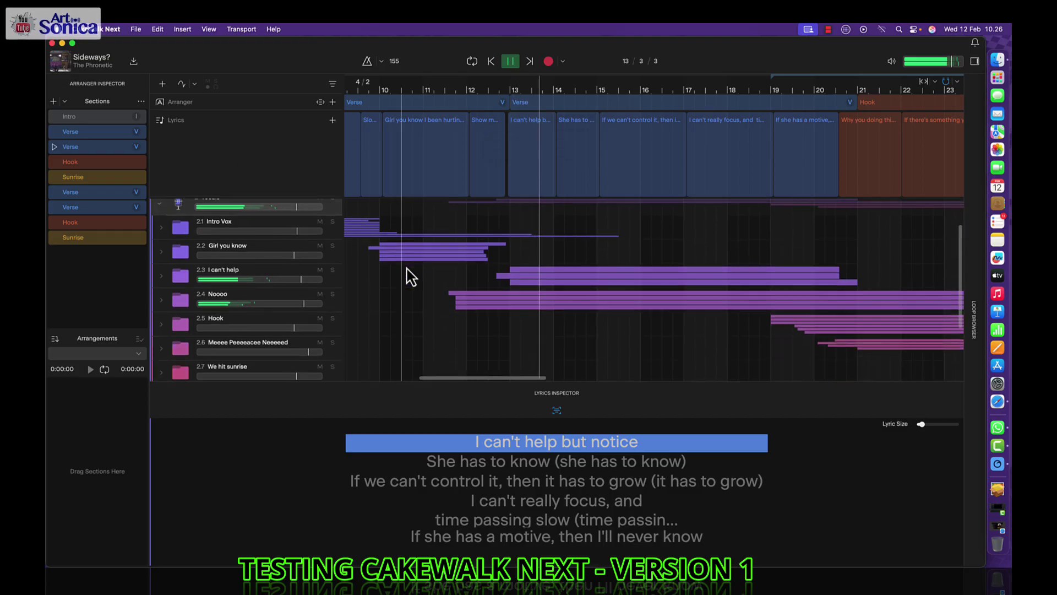
pyautogui.scroll(-1, 406, 276)
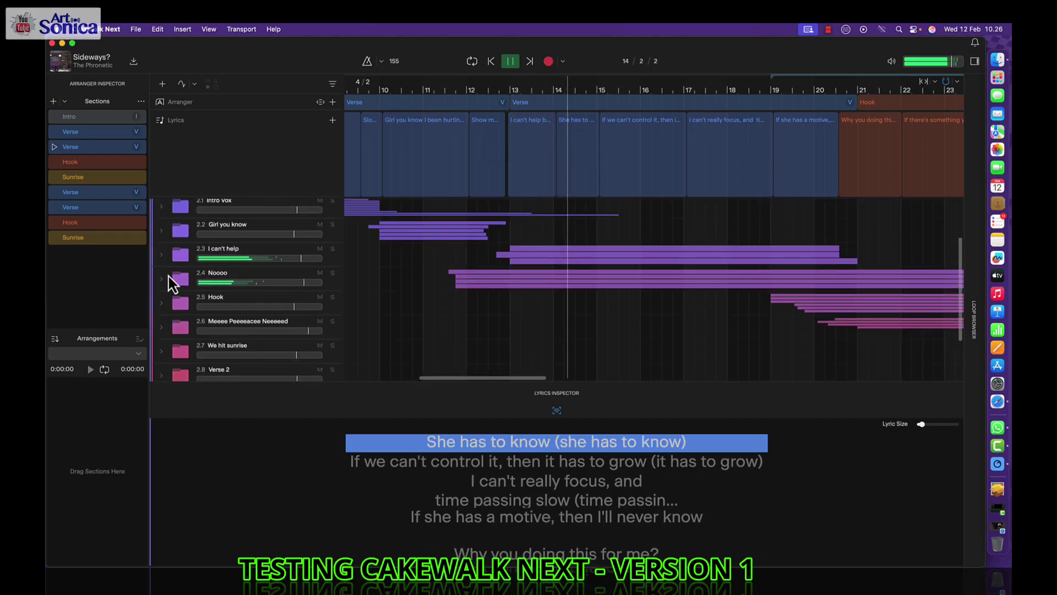
pyautogui.click(165, 279)
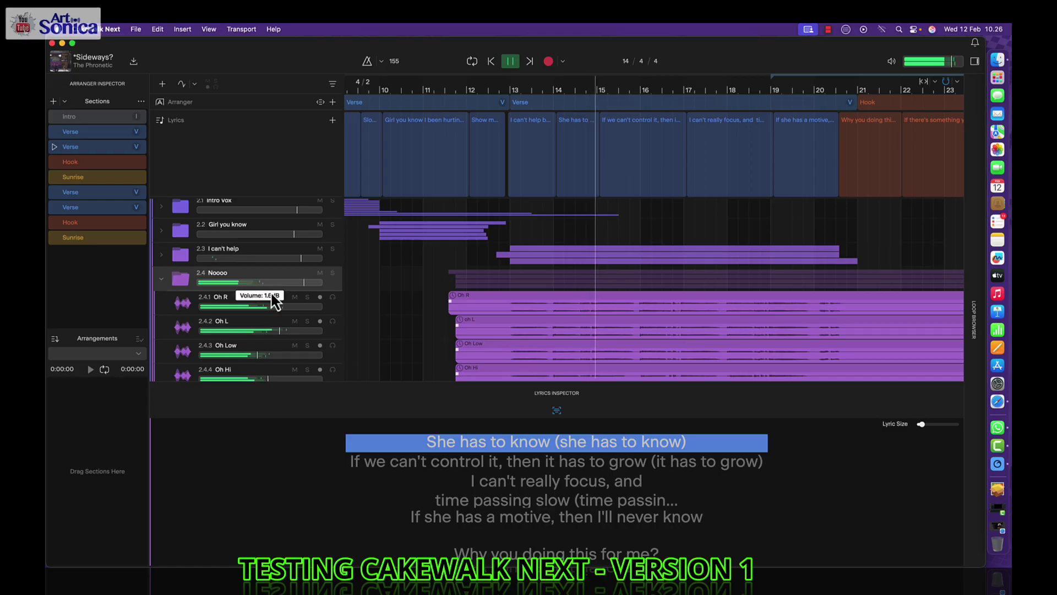
pyautogui.scroll(-2, 365, 302)
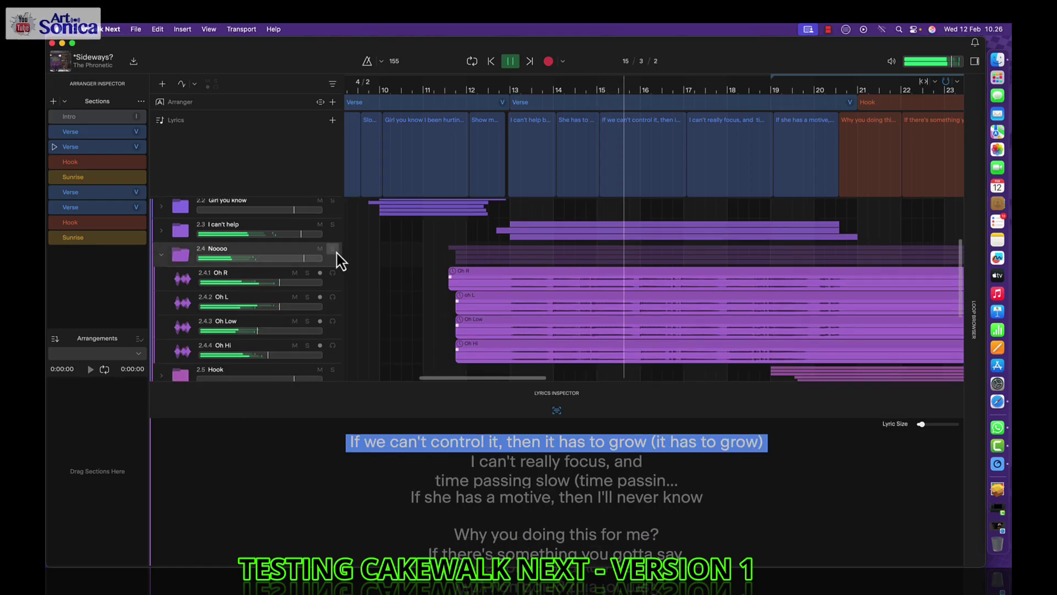
pyautogui.click(332, 248)
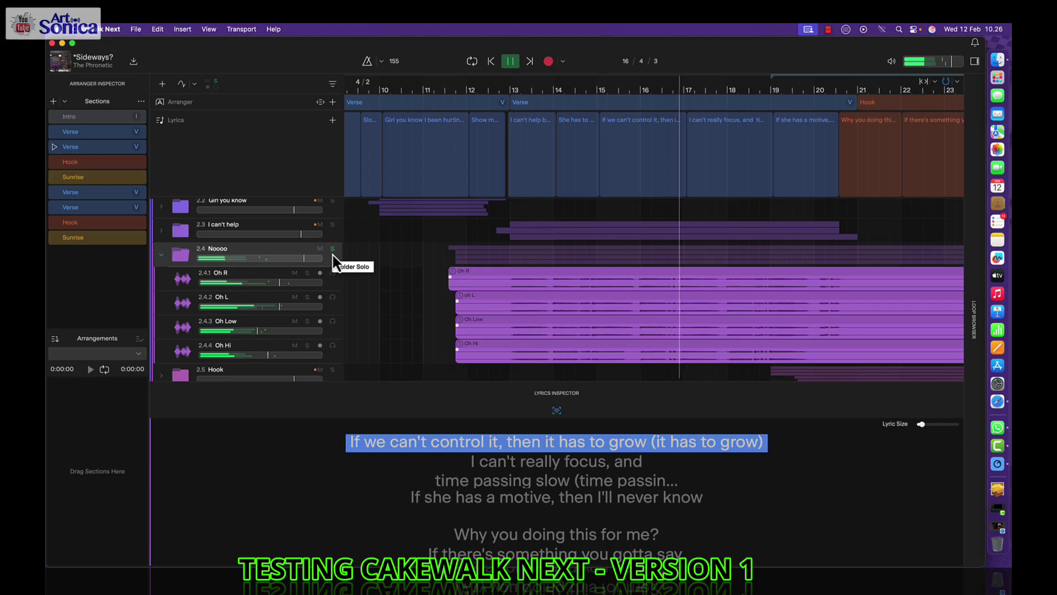
pyautogui.click(332, 250)
# - Expand the Hook vocal folder and listen to it soloed from around bar 20, clearing the solo at the end
pyautogui.scroll(-2, 417, 312)
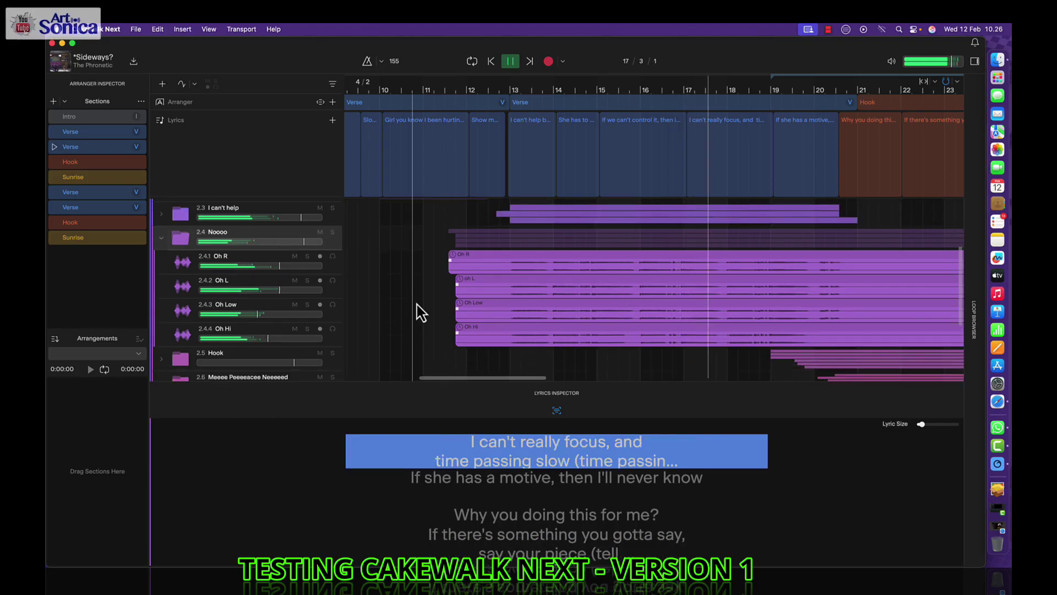
pyautogui.scroll(-4, 420, 313)
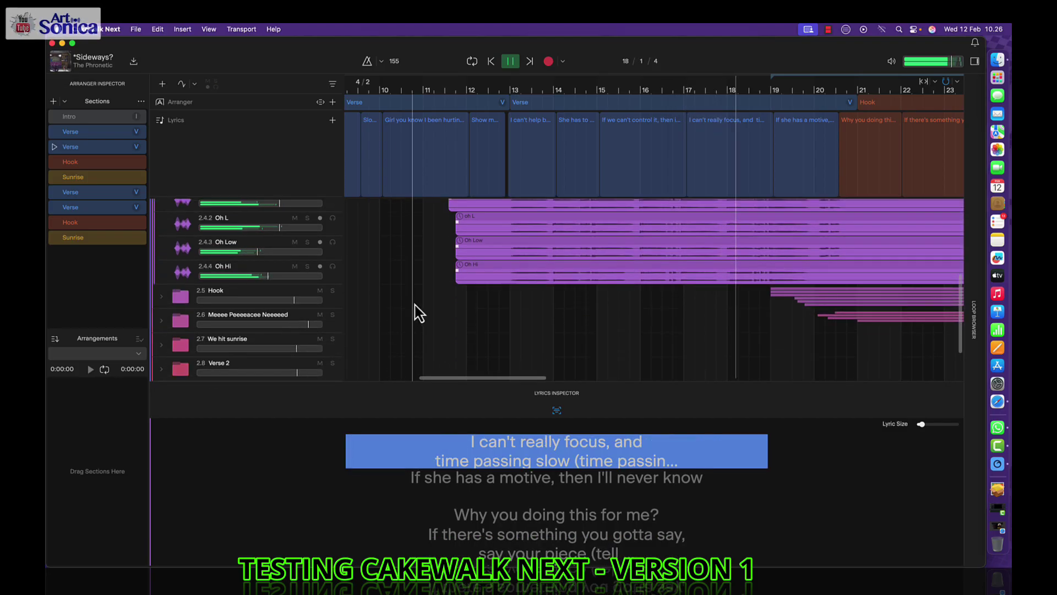
pyautogui.click(161, 297)
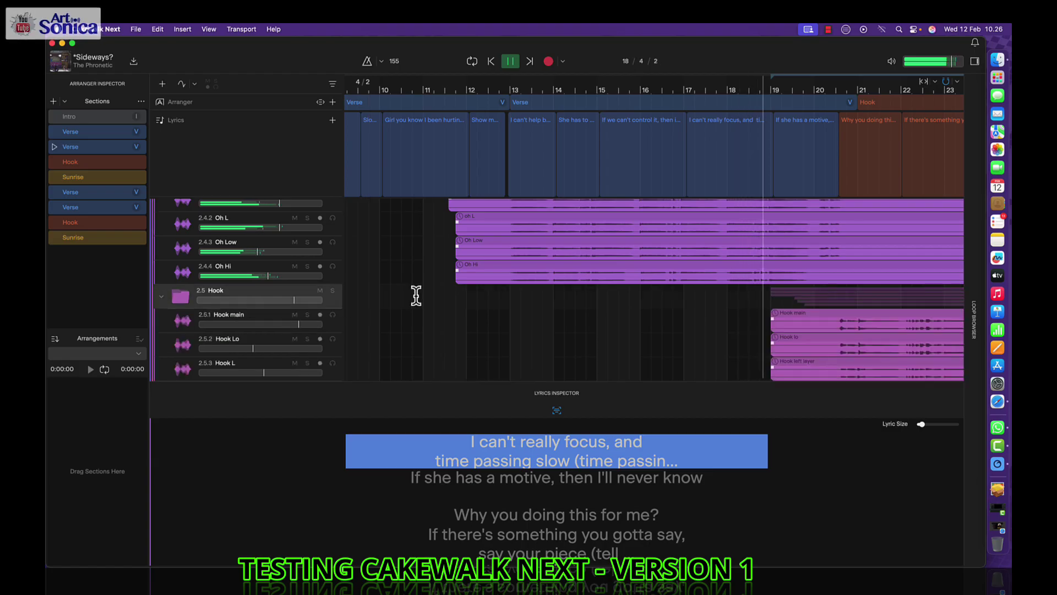
pyautogui.scroll(-4, 421, 307)
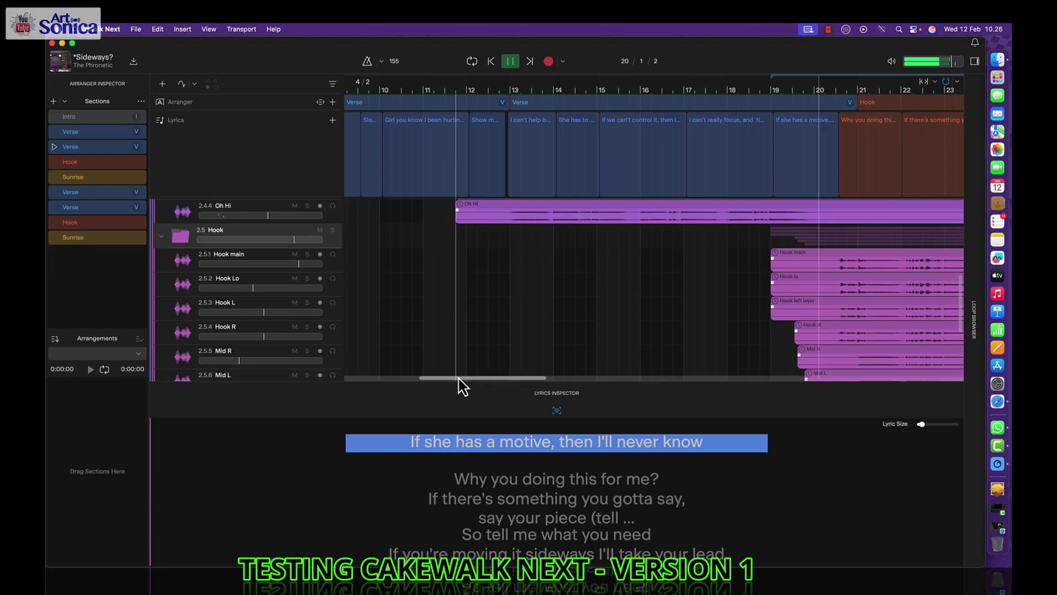
pyautogui.moveTo(463, 378); pyautogui.dragTo(533, 388)
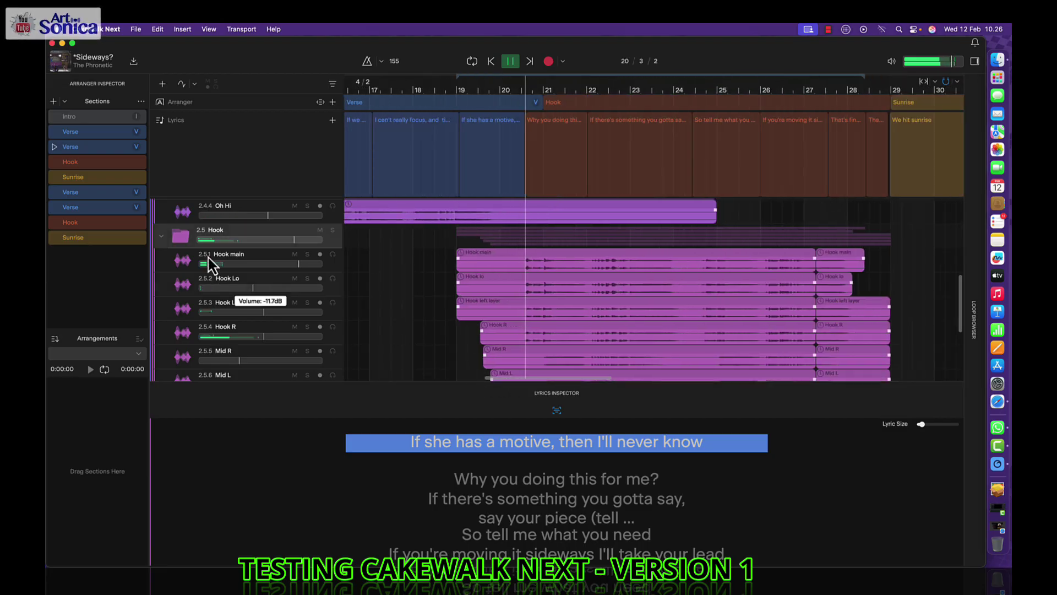
pyautogui.click(332, 230)
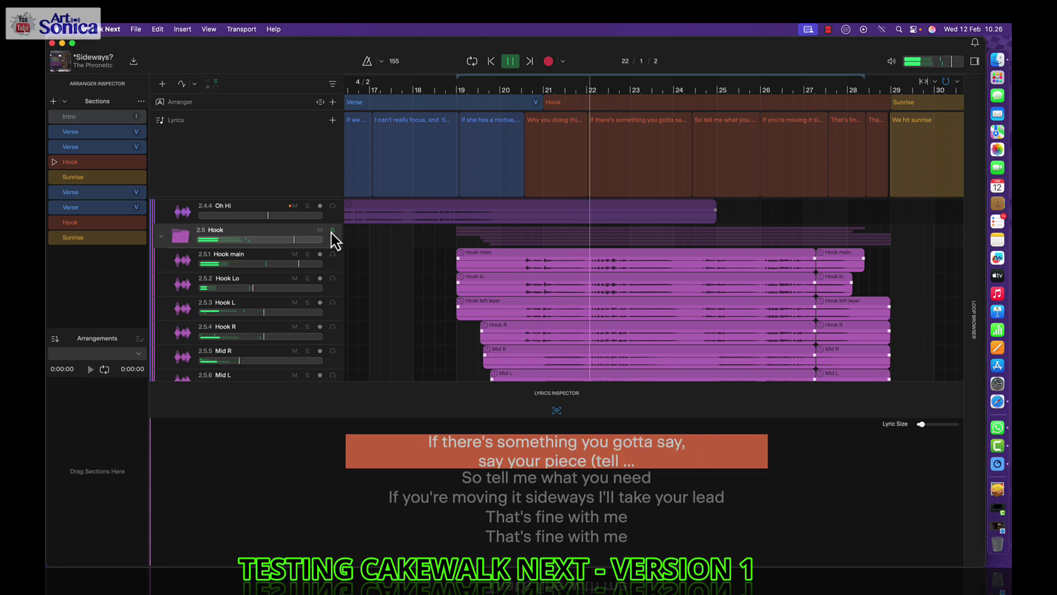
pyautogui.click(332, 231)
# - Expand the Beat folder and audition its drum and instrument tracks in solo before restoring the full mix
pyautogui.scroll(-5, 408, 283)
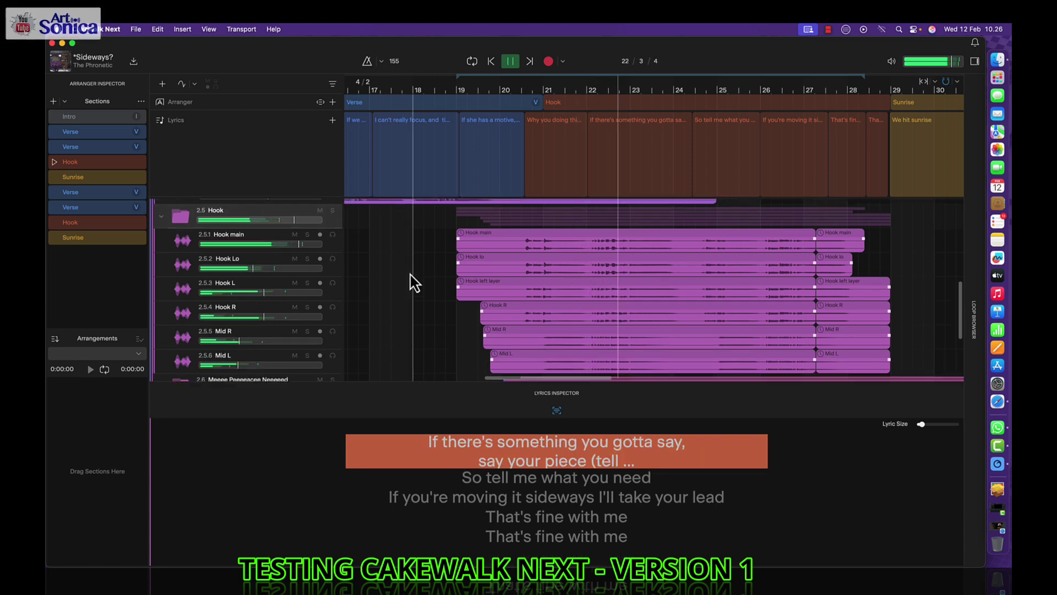
pyautogui.scroll(-3, 414, 283)
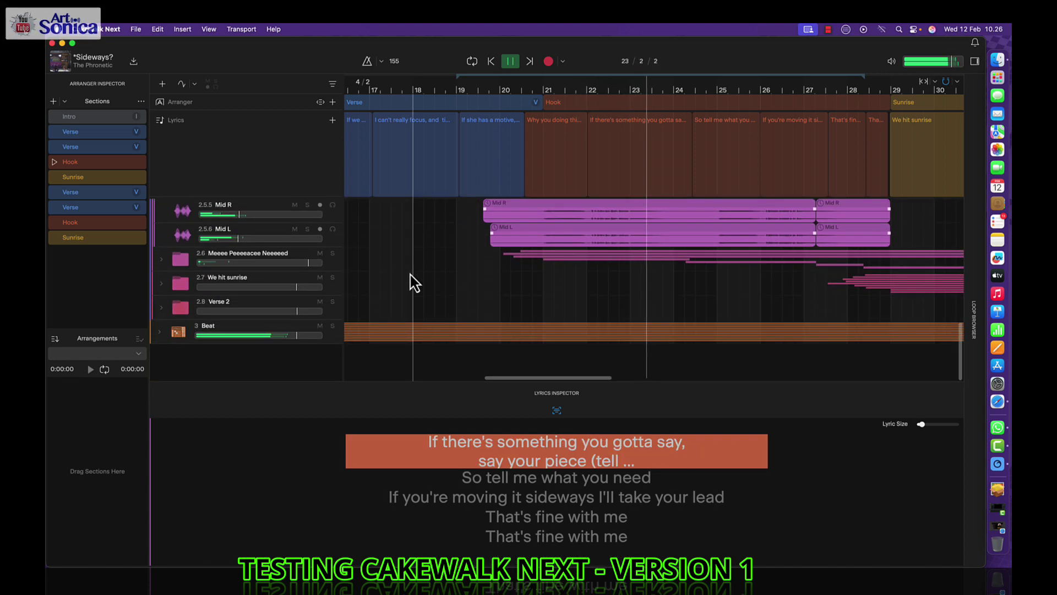
pyautogui.click(159, 332)
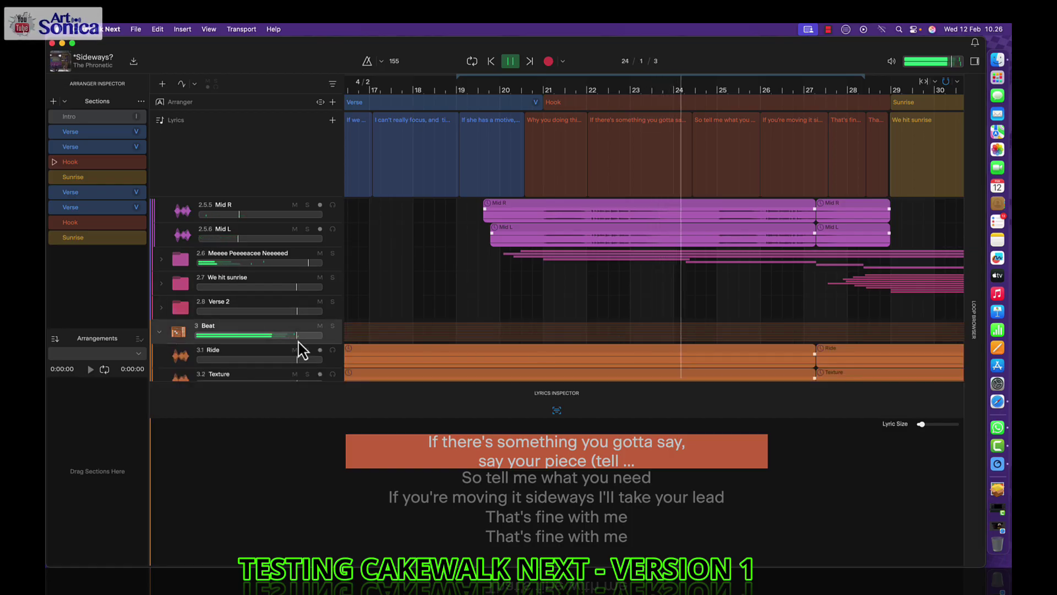
pyautogui.click(333, 328)
pyautogui.scroll(-8, 522, 323)
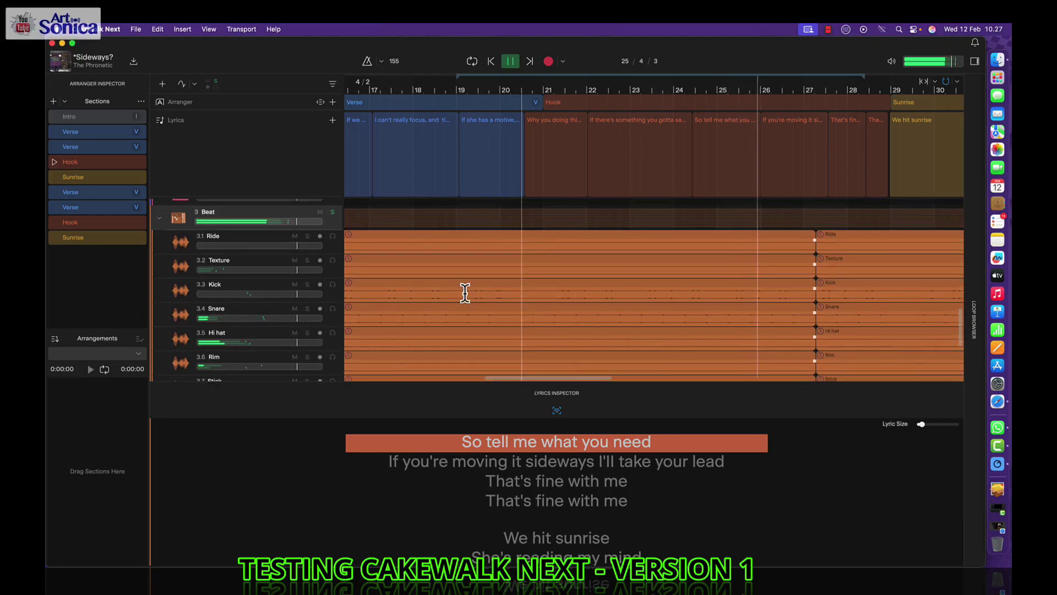
pyautogui.click(332, 212)
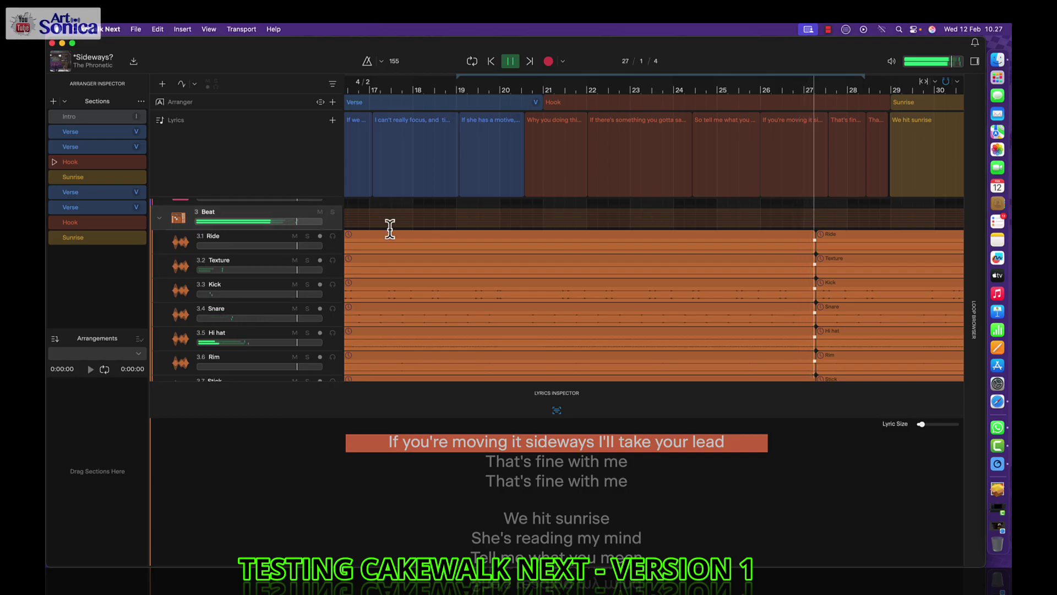
# - Change the first Sunrise section's color to purple and look through its remaining section options
pyautogui.click(122, 179)
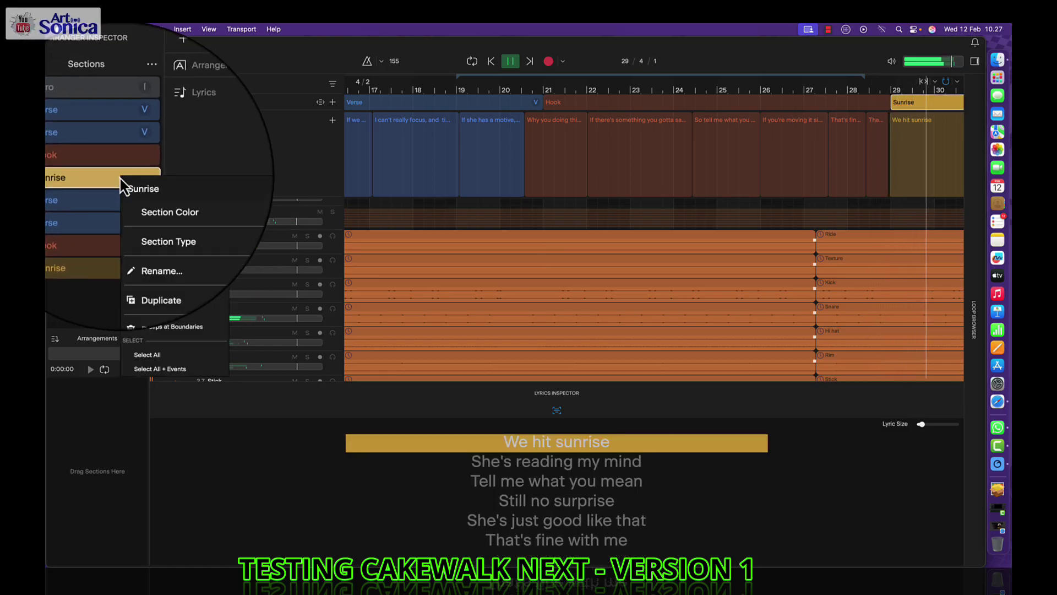
pyautogui.moveTo(160, 212)
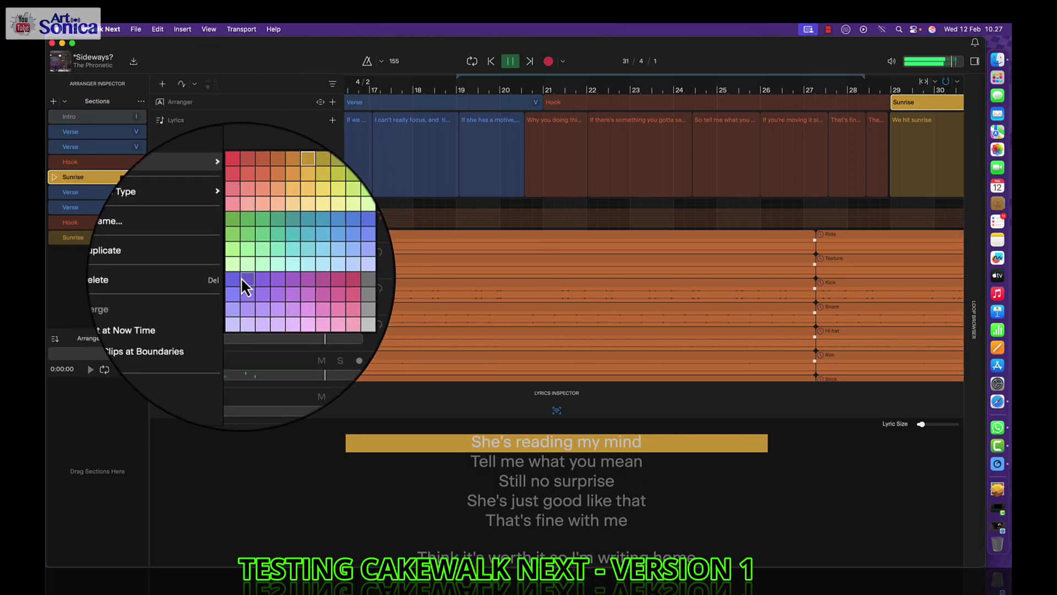
pyautogui.click(241, 277)
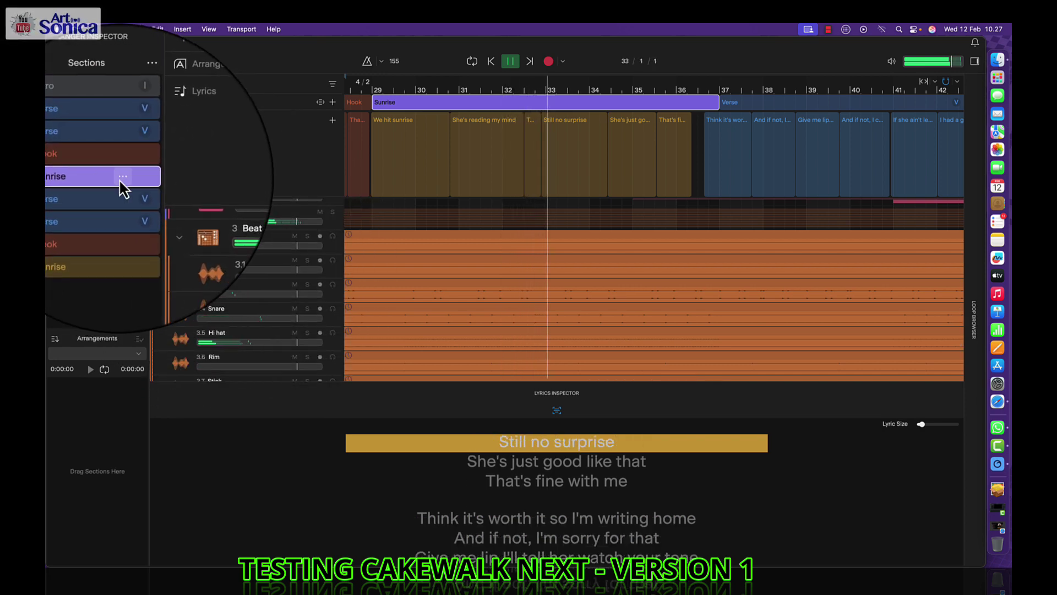
pyautogui.click(122, 177)
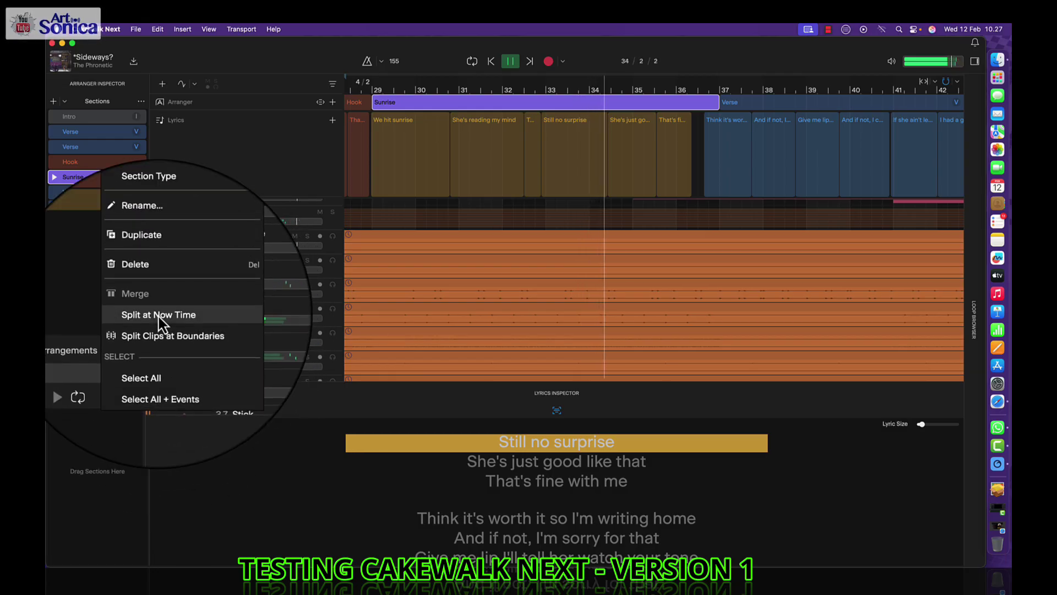
pyautogui.click(110, 309)
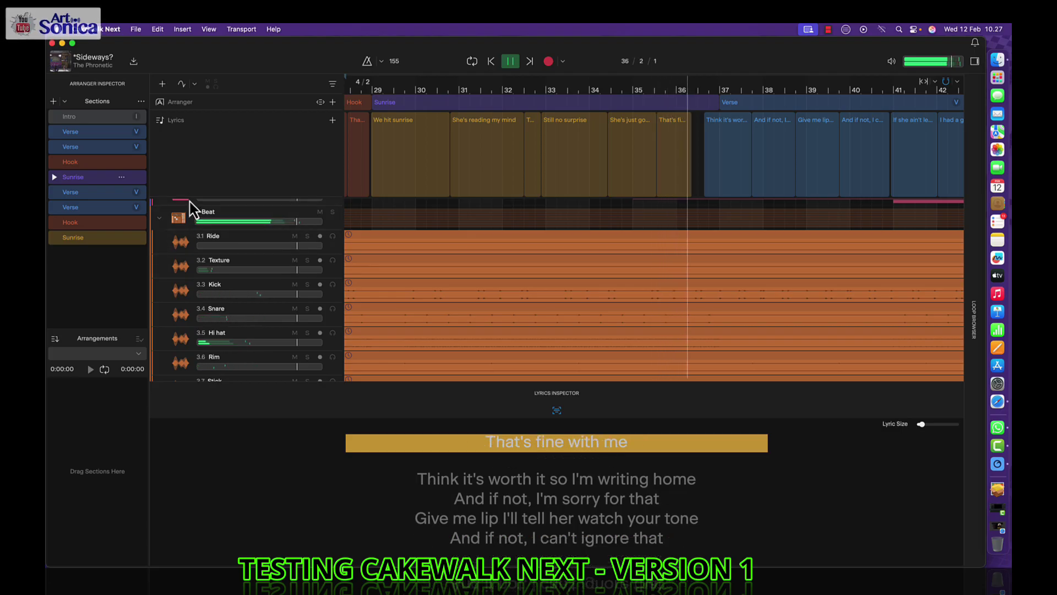
# - Shrink the Lyrics track back to a single row and show the Beat tracks across the whole song
pyautogui.moveTo(189, 198); pyautogui.dragTo(187, 135)
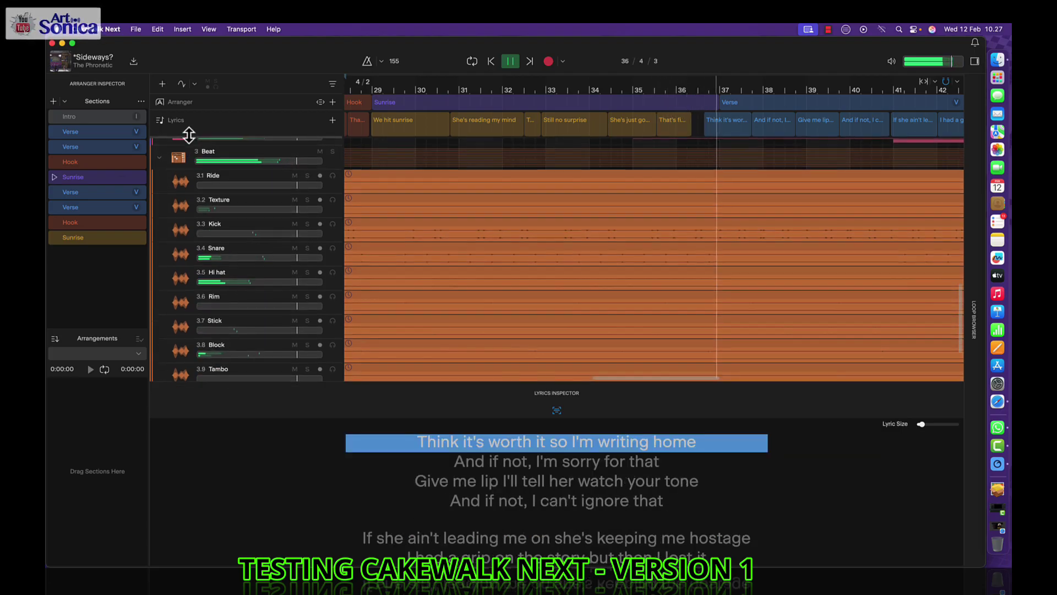
pyautogui.scroll(-2, 218, 273)
pyautogui.scroll(-2, 219, 272)
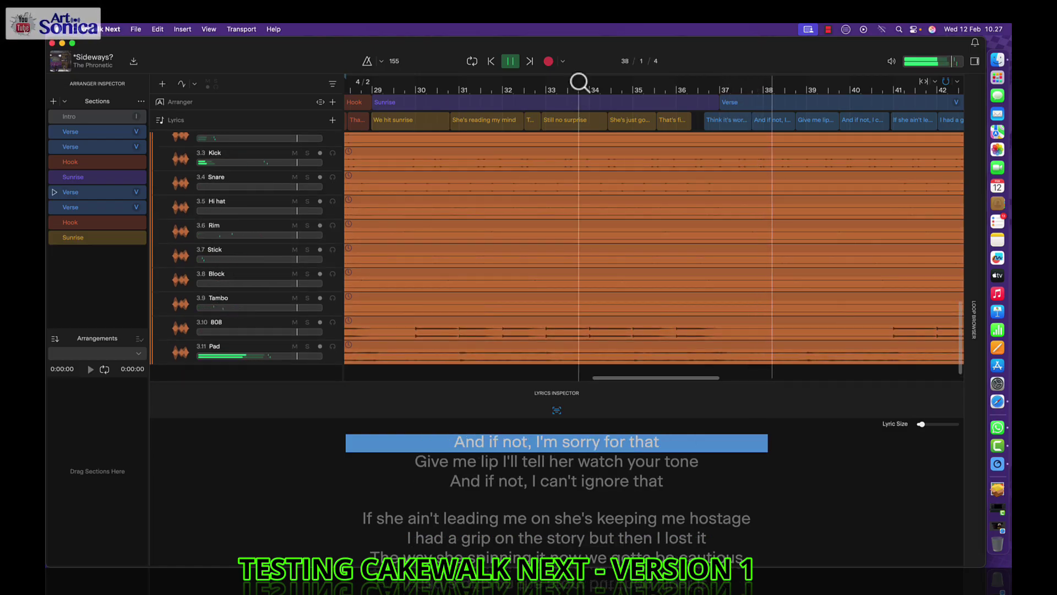
pyautogui.moveTo(579, 89); pyautogui.dragTo(577, 32)
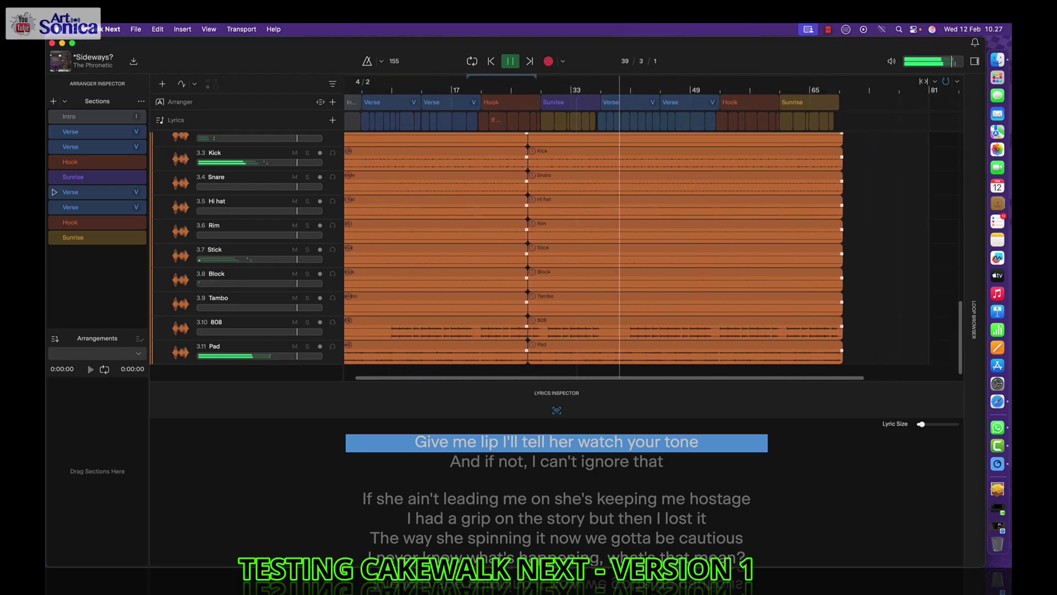
# - Try the metronome on and off, and set its click to sound during Playback
pyautogui.click(366, 60)
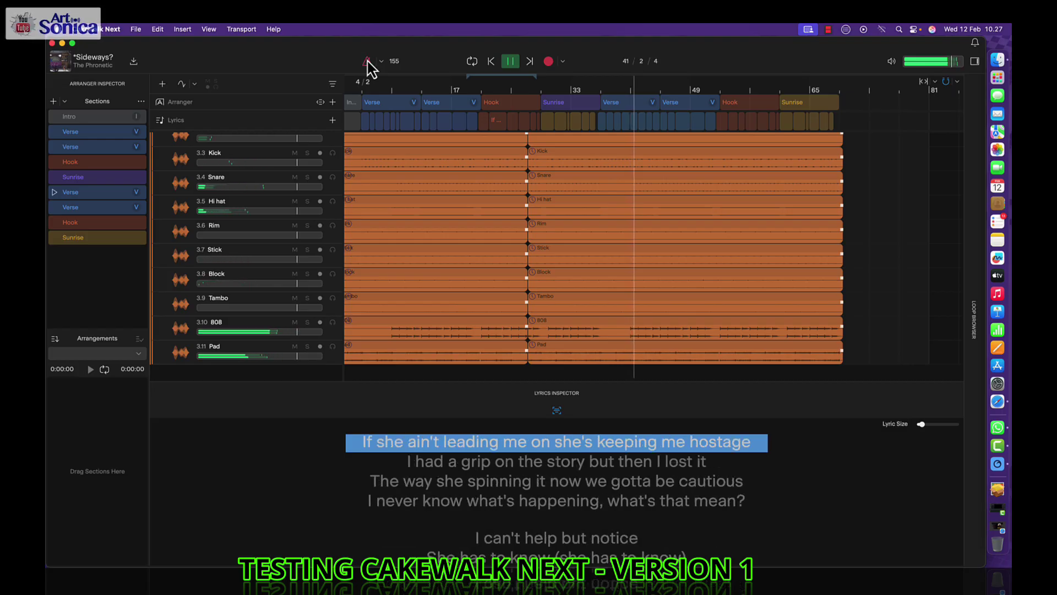
pyautogui.click(367, 60)
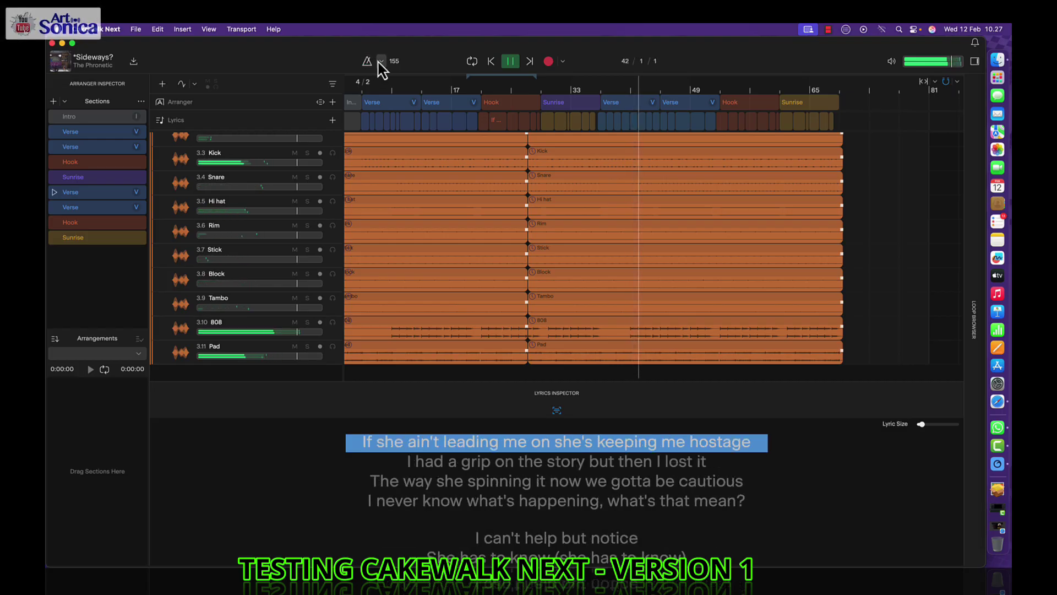
pyautogui.click(381, 62)
pyautogui.click(383, 62)
pyautogui.click(382, 61)
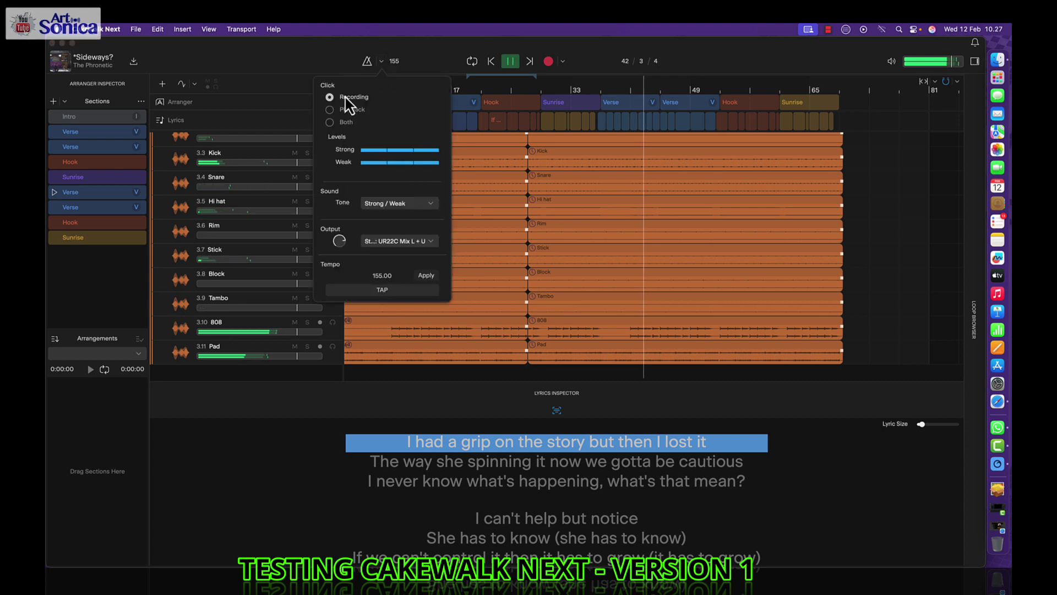
pyautogui.click(330, 110)
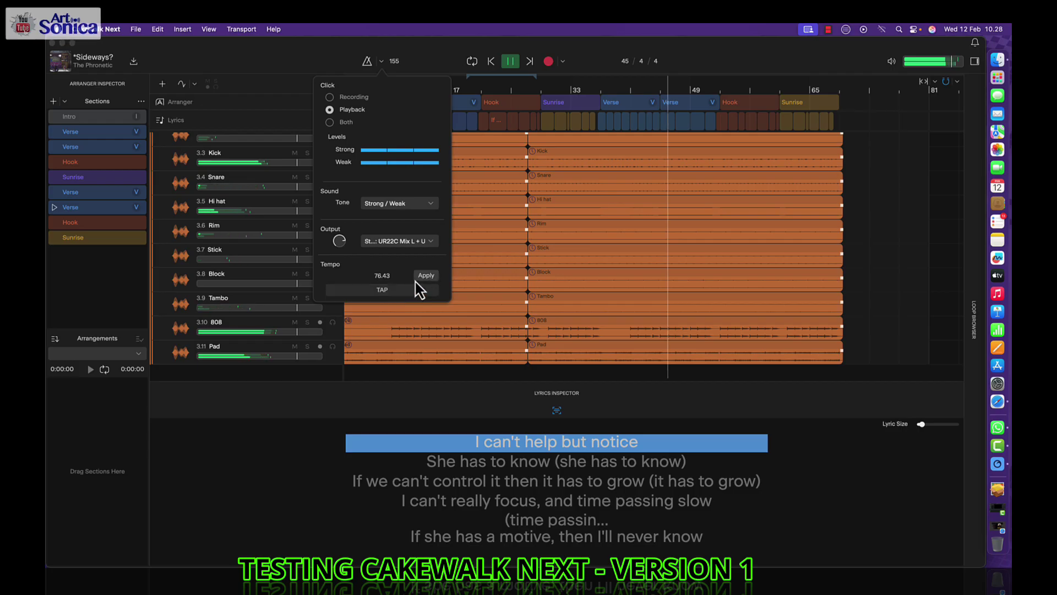
# - Apply the tapped tempo of 76.43 to the project and listen to the song from bar 11
pyautogui.click(428, 275)
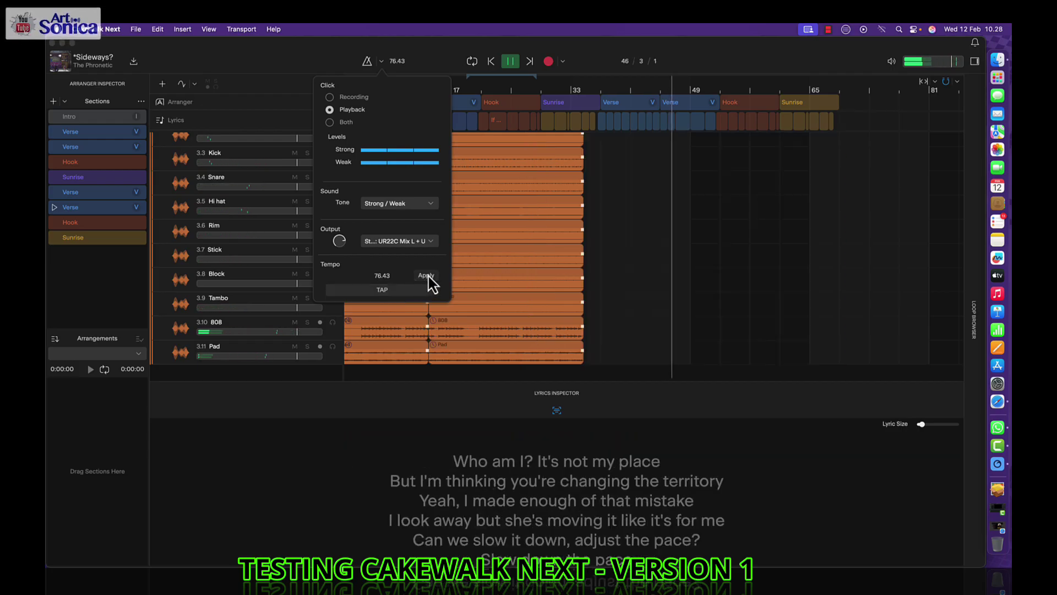
pyautogui.click(579, 82)
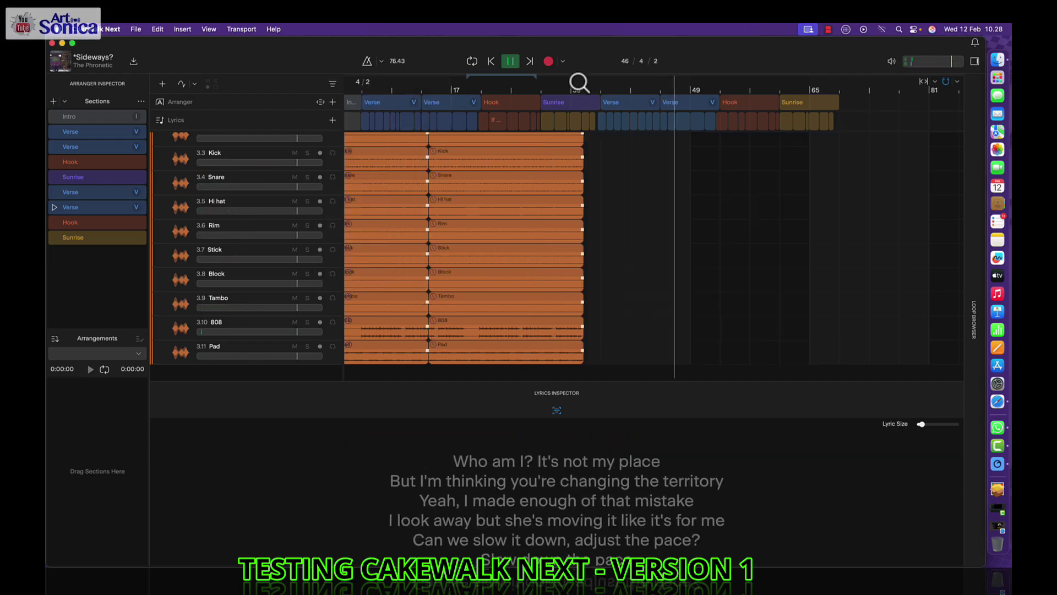
pyautogui.moveTo(567, 88); pyautogui.dragTo(405, 86)
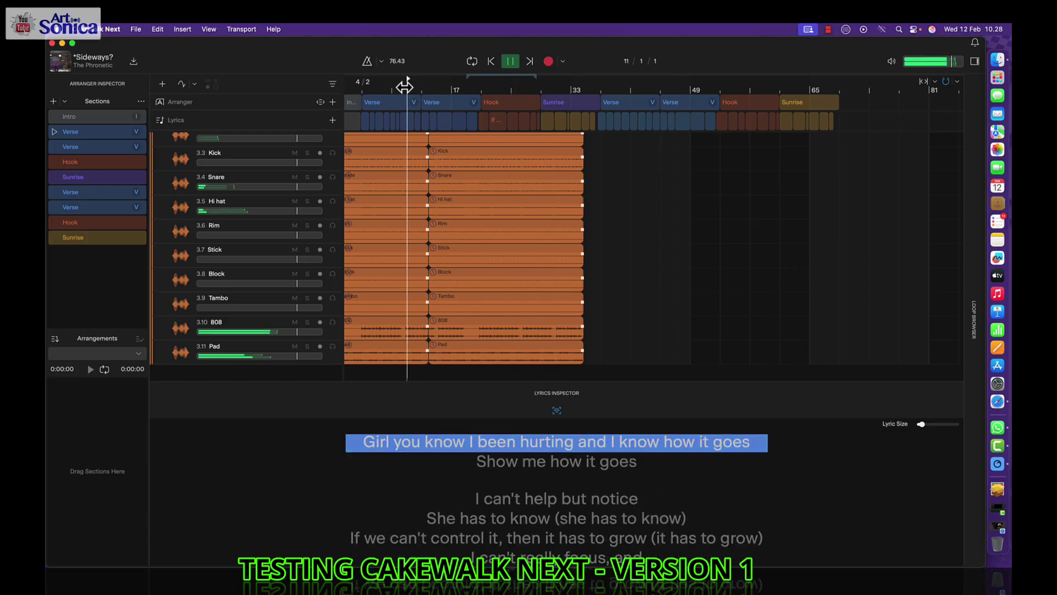
# - Undo the project tempo change and the recoloring of the first Sunrise section
pyautogui.click(382, 61)
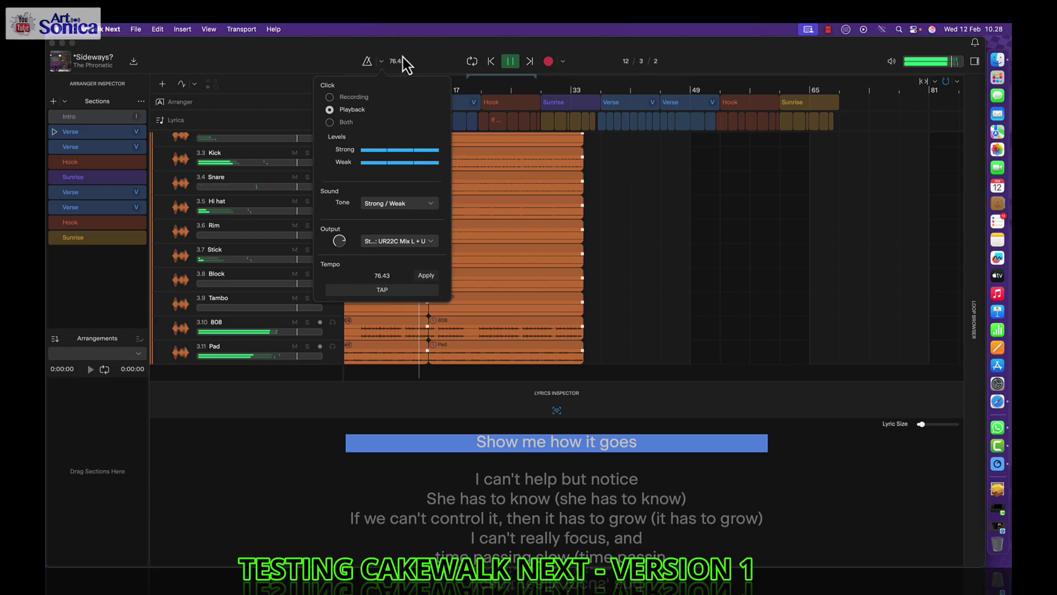
pyautogui.click(406, 63)
pyautogui.click(147, 32)
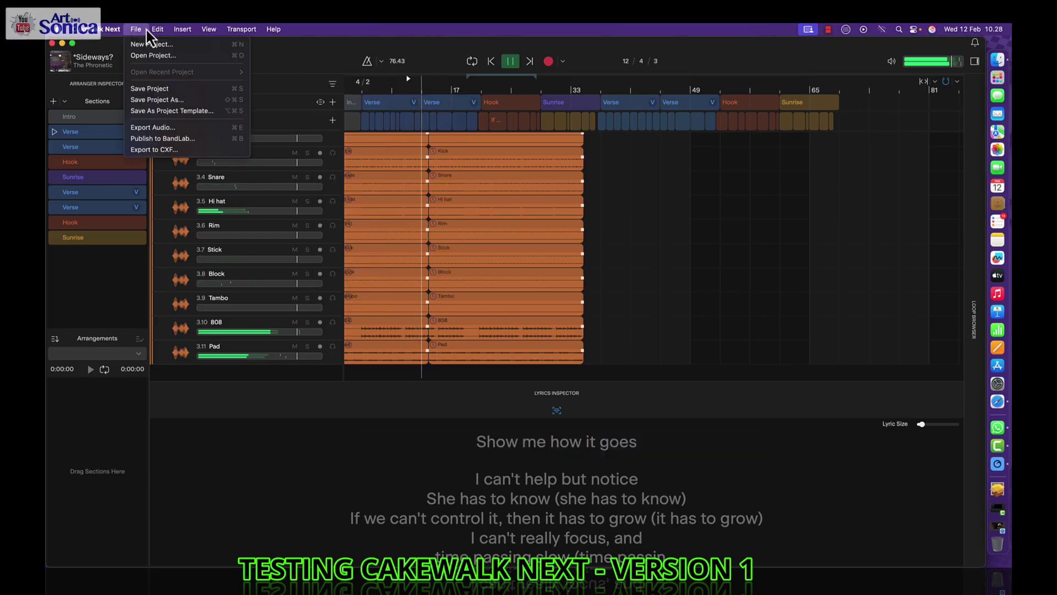
pyautogui.click(163, 44)
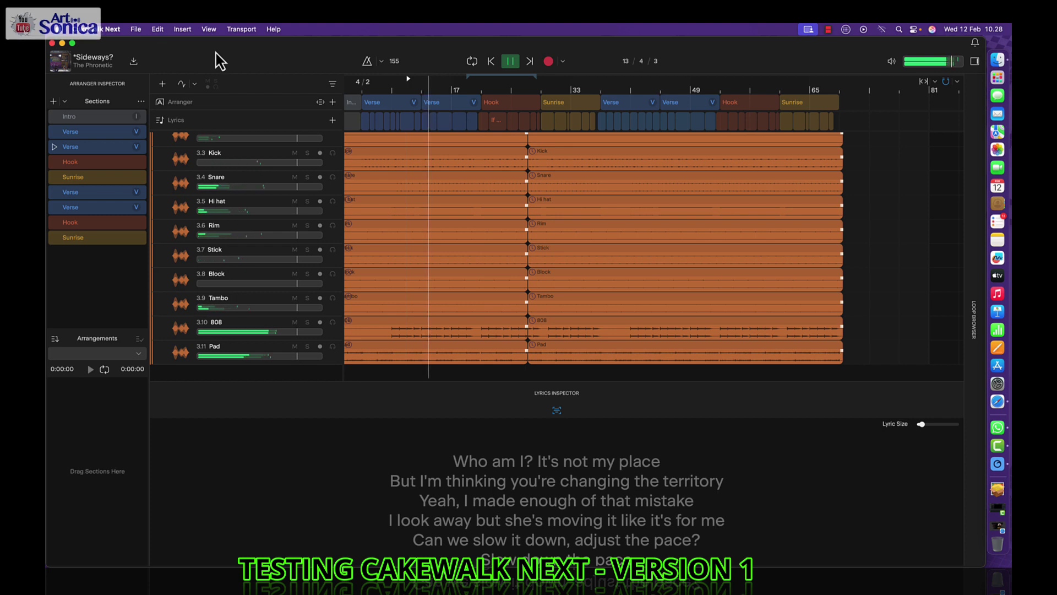
# - Stop playback and look over the record count-in and record mode options
pyautogui.scroll(-1, 502, 205)
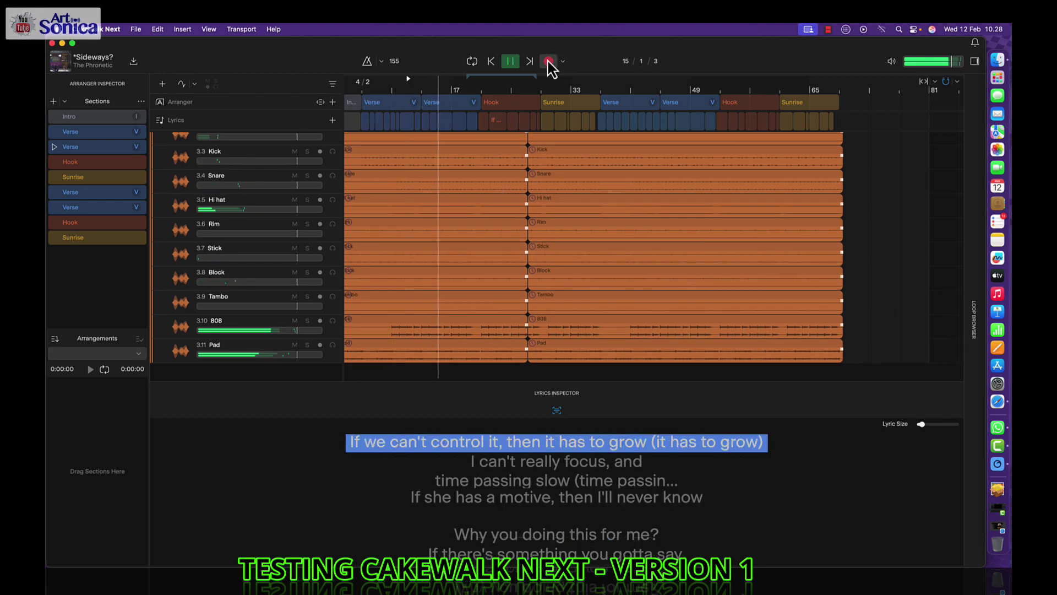
pyautogui.scroll(-3, 530, 250)
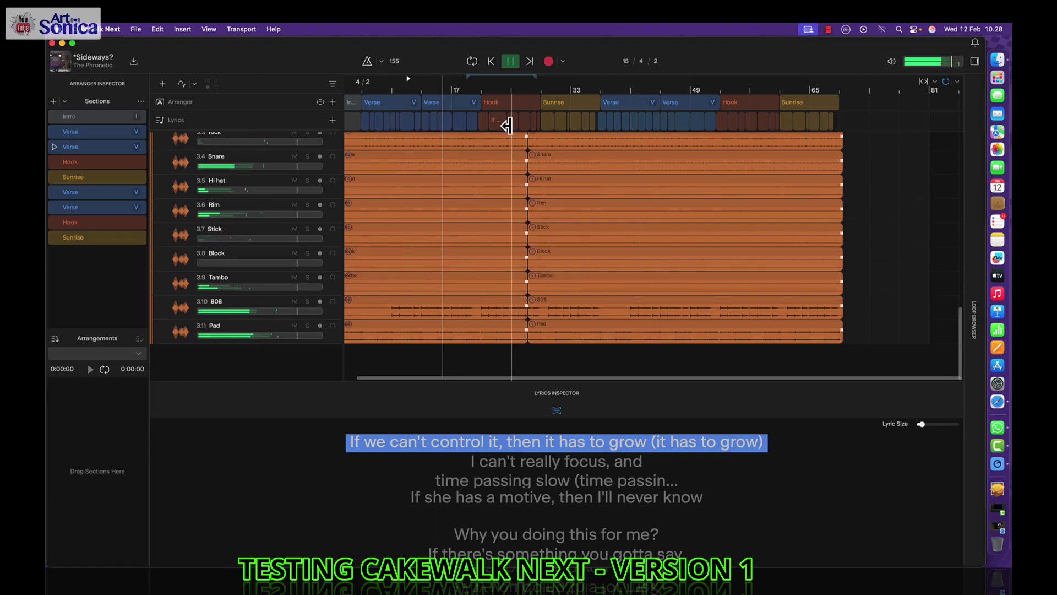
pyautogui.click(511, 61)
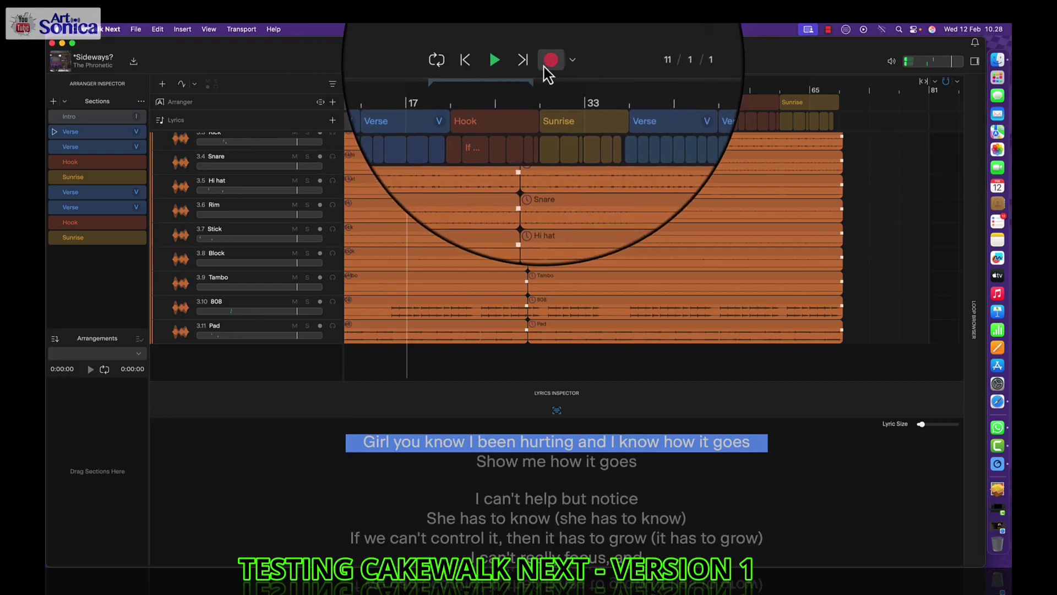
pyautogui.click(573, 60)
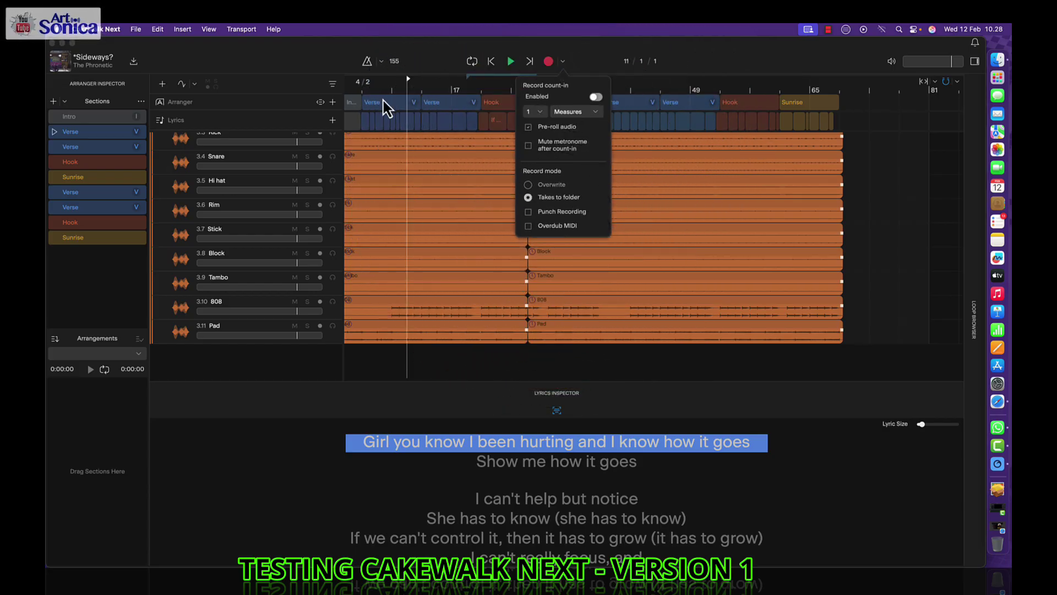
pyautogui.click(340, 73)
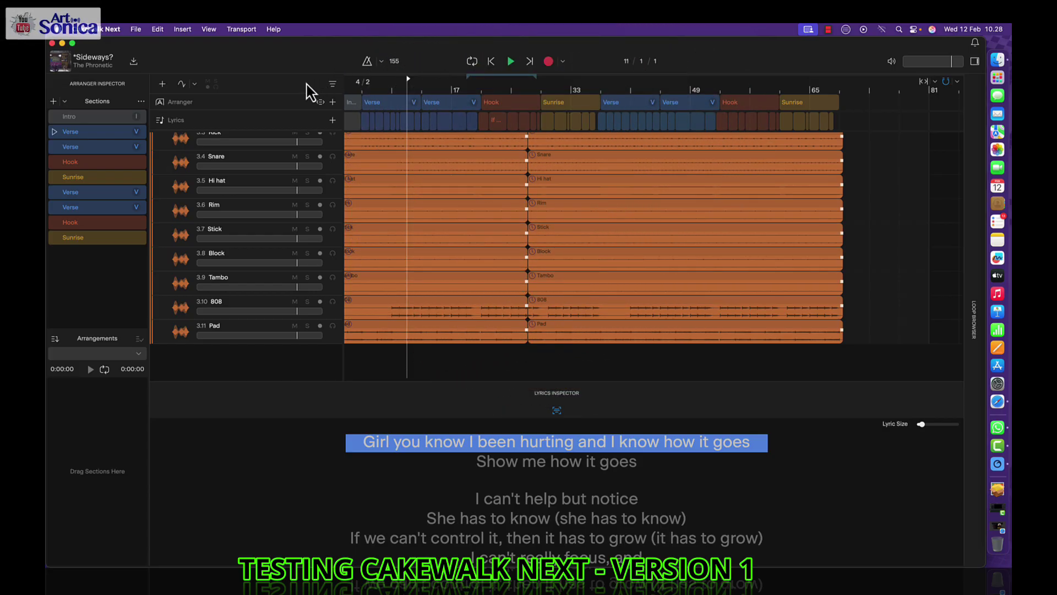
# - Turn on QWERTY to MIDI Controller and show the Virtual MIDI Controller
pyautogui.click(135, 29)
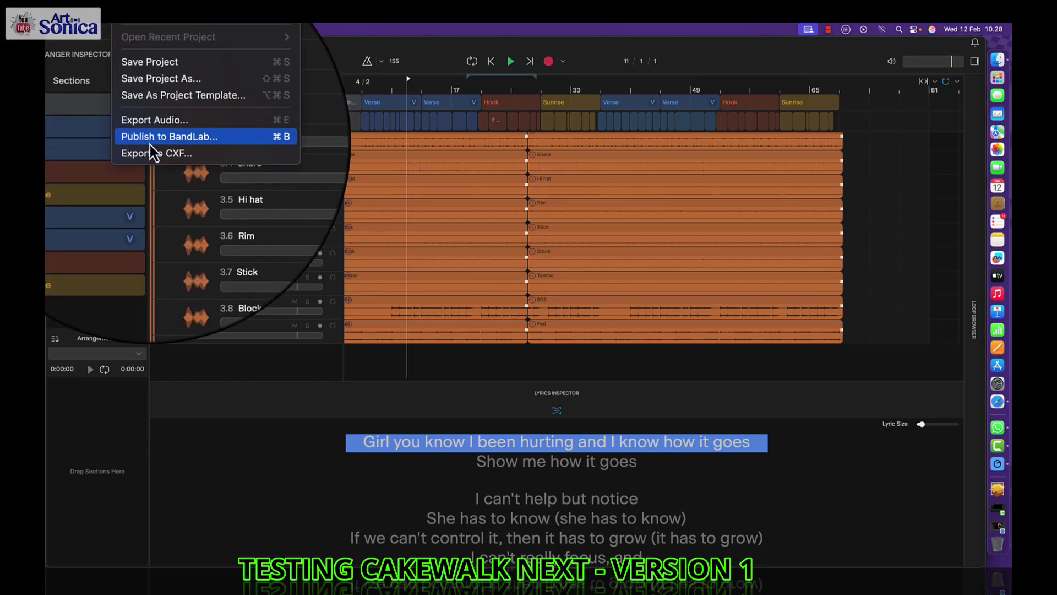
pyautogui.moveTo(160, 31)
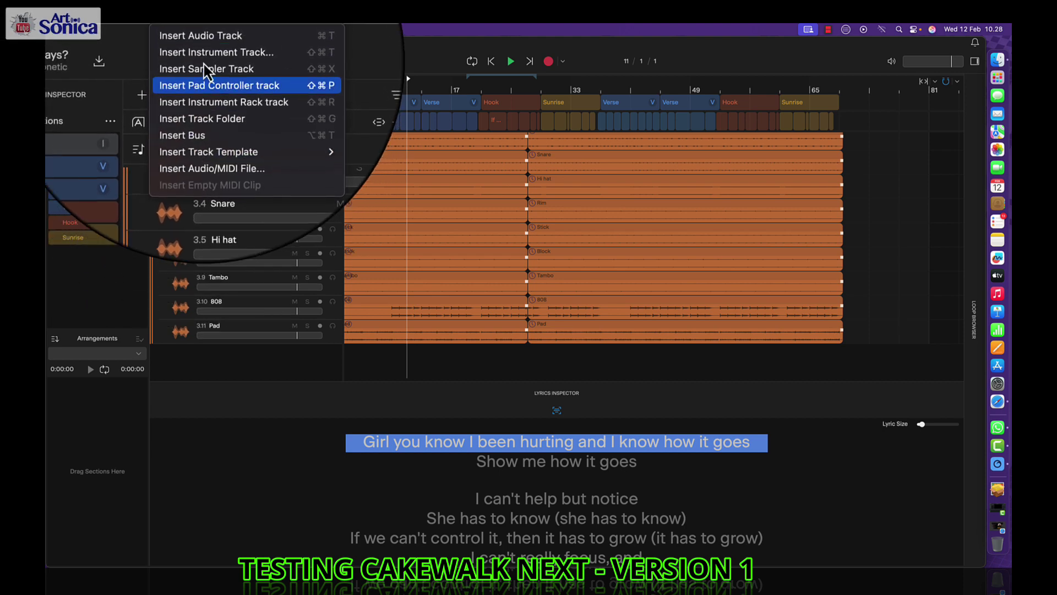
pyautogui.moveTo(213, 34)
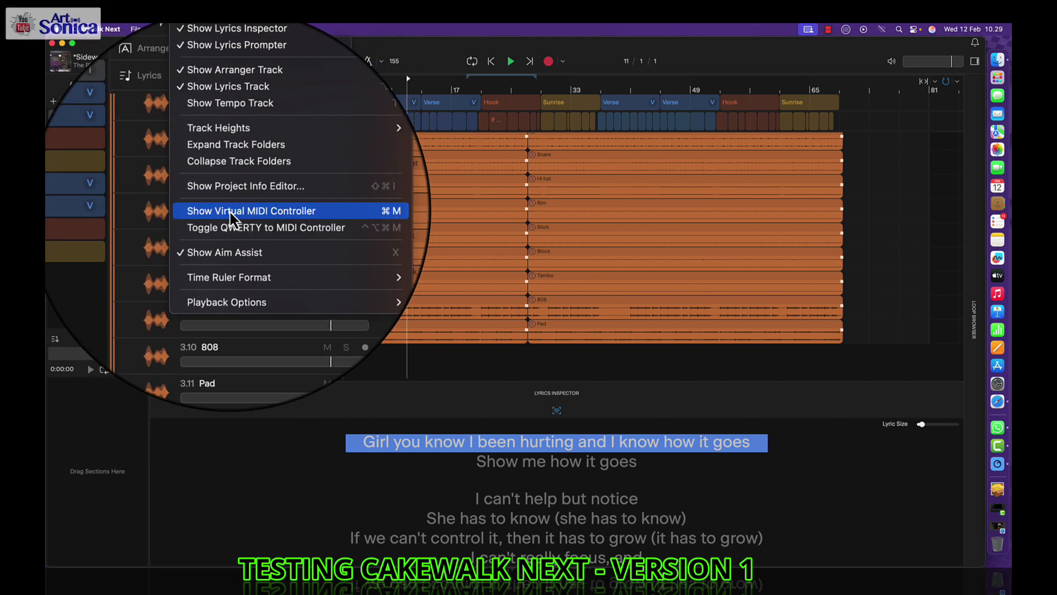
pyautogui.click(230, 223)
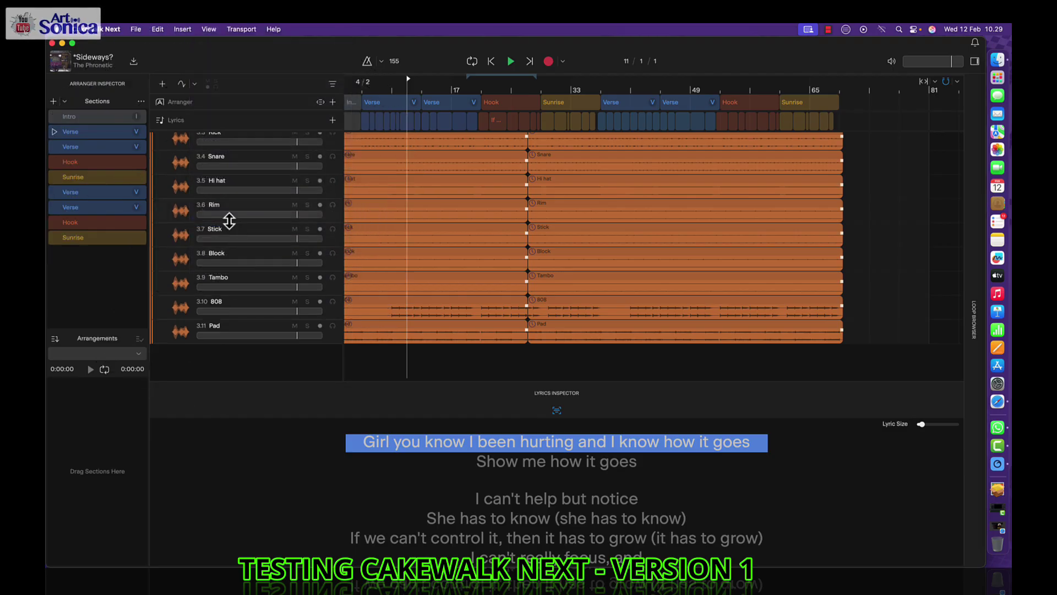
pyautogui.click(208, 30)
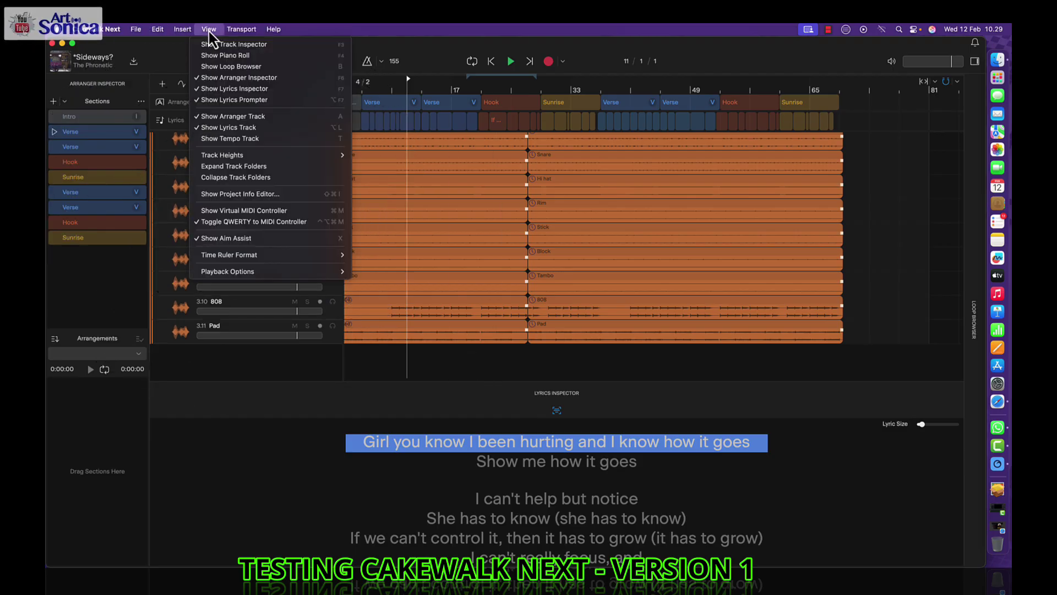
pyautogui.click(249, 212)
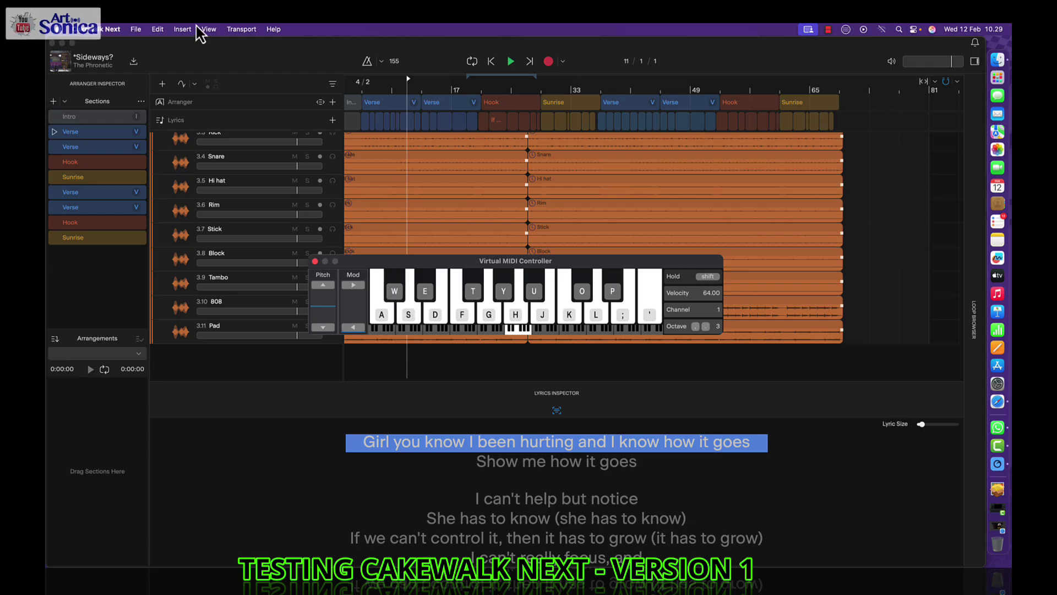
# - Start adding an instrument track and search the available instruments for "string"
pyautogui.click(162, 84)
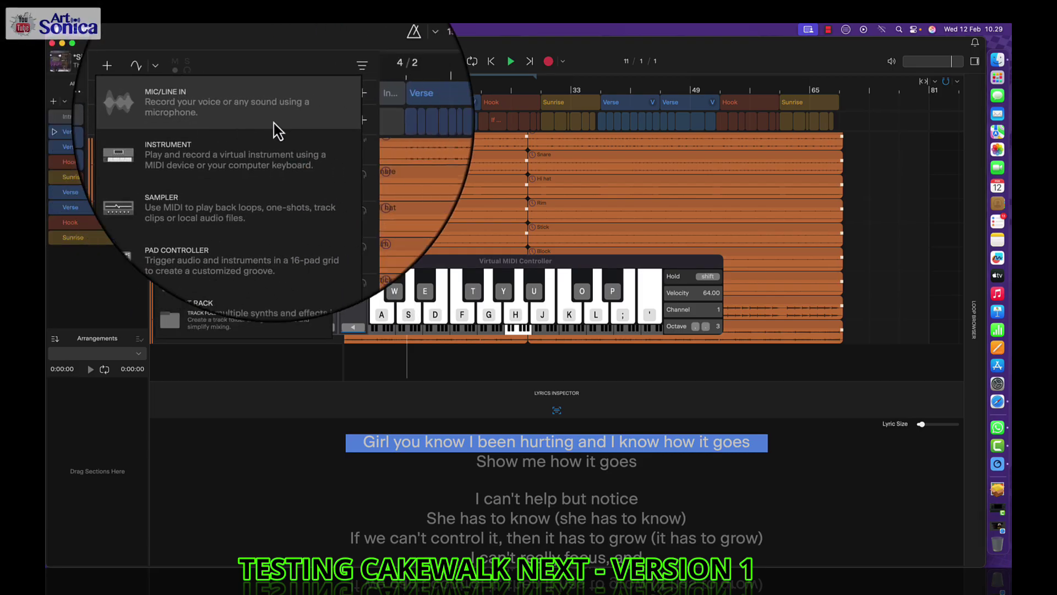
pyautogui.click(249, 160)
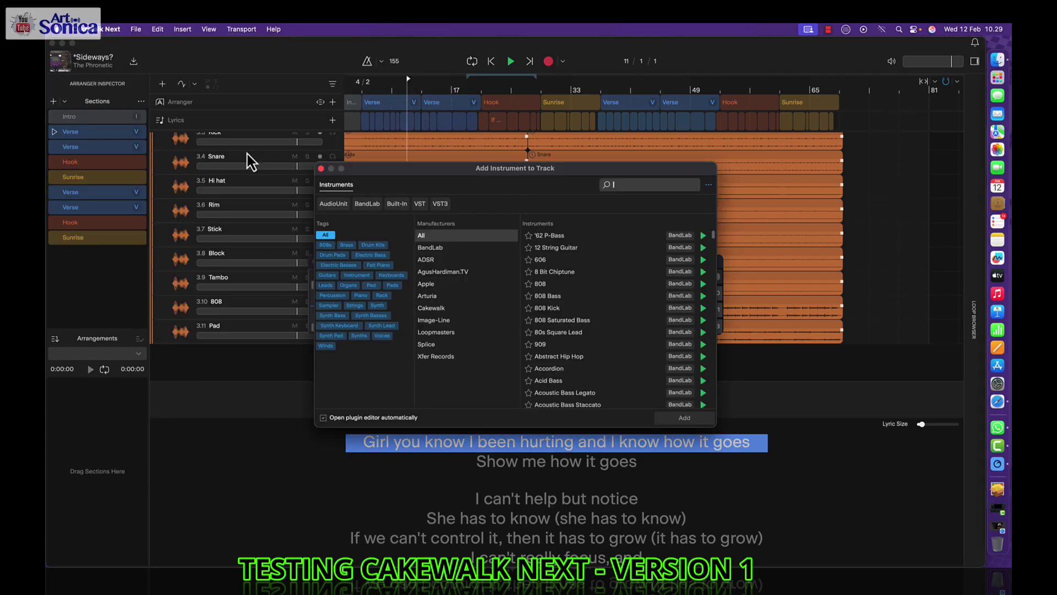
pyautogui.click(646, 183)
pyautogui.write('string')
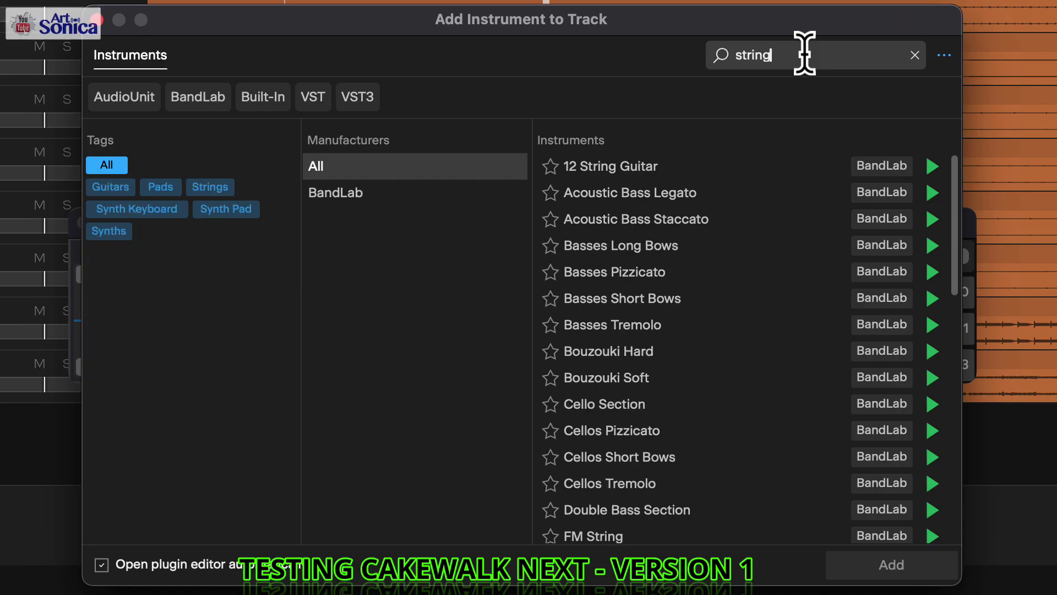
# - Preview the Cello Section and Cellos Tremolo sounds among the string instruments
pyautogui.scroll(-2, 810, 449)
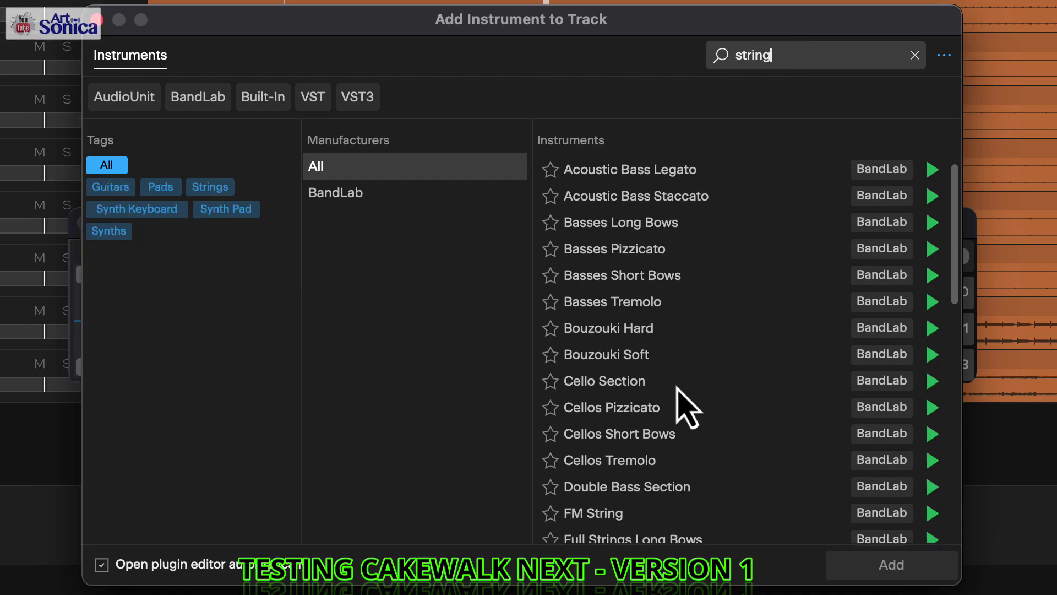
pyautogui.click(933, 381)
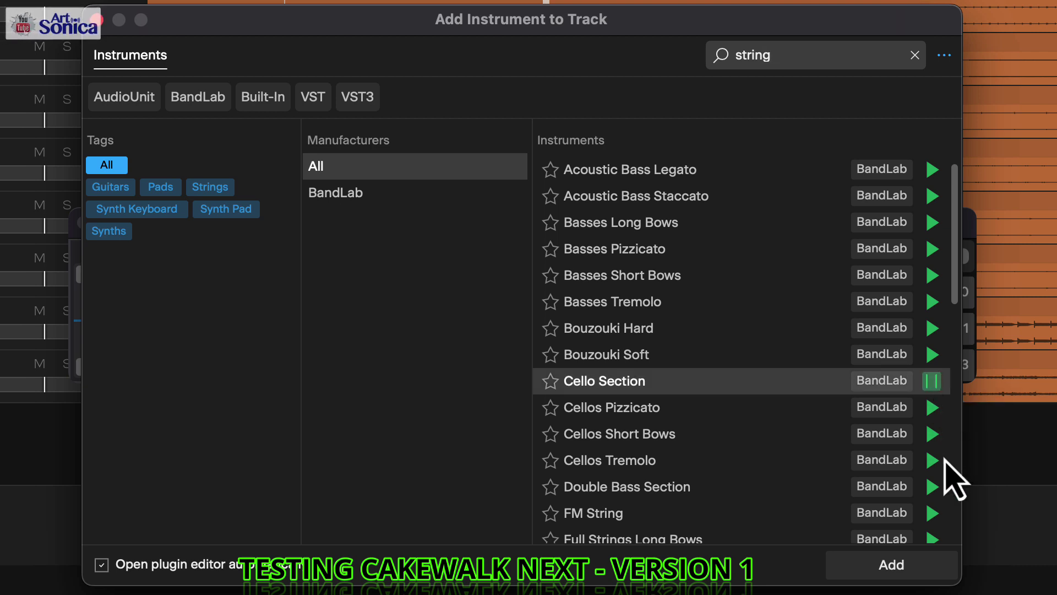
pyautogui.click(935, 463)
pyautogui.scroll(-3, 724, 467)
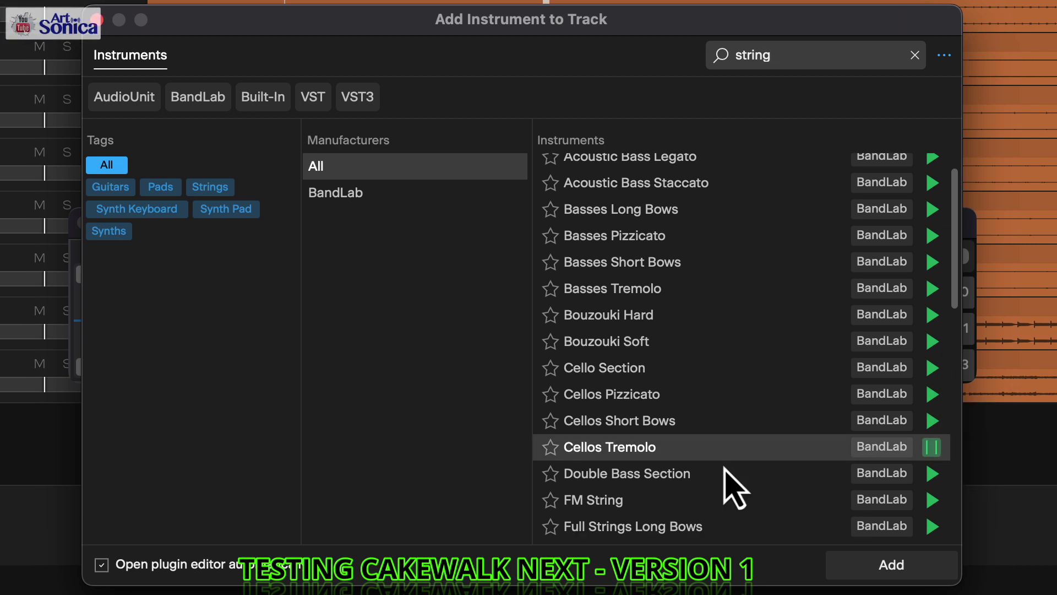
pyautogui.scroll(-1, 735, 489)
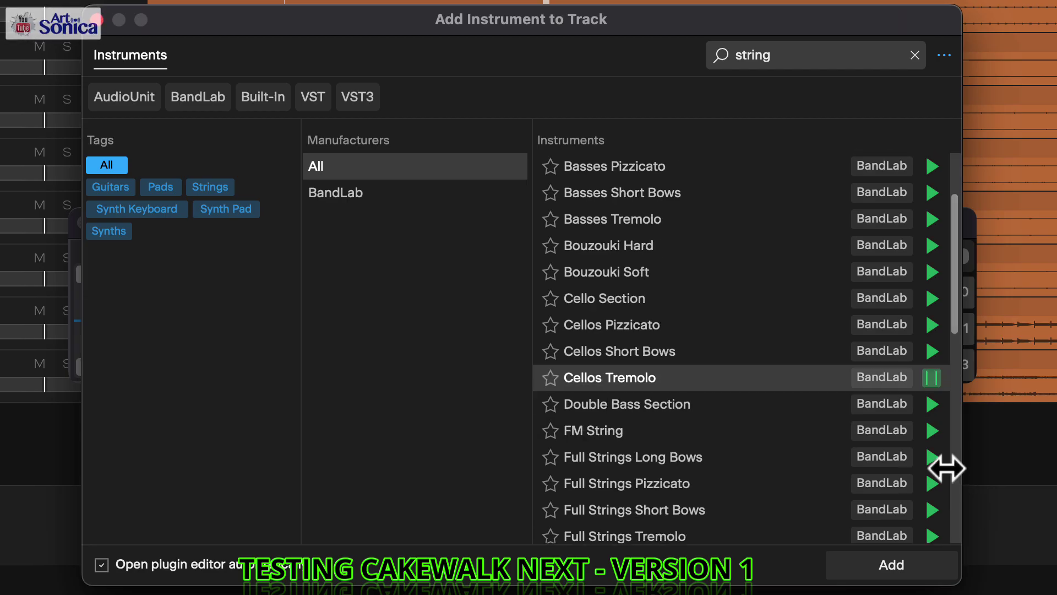
# - Preview Full Strings Long Bows and add it to the project as a new instrument track
pyautogui.click(933, 457)
pyautogui.scroll(-1, 705, 474)
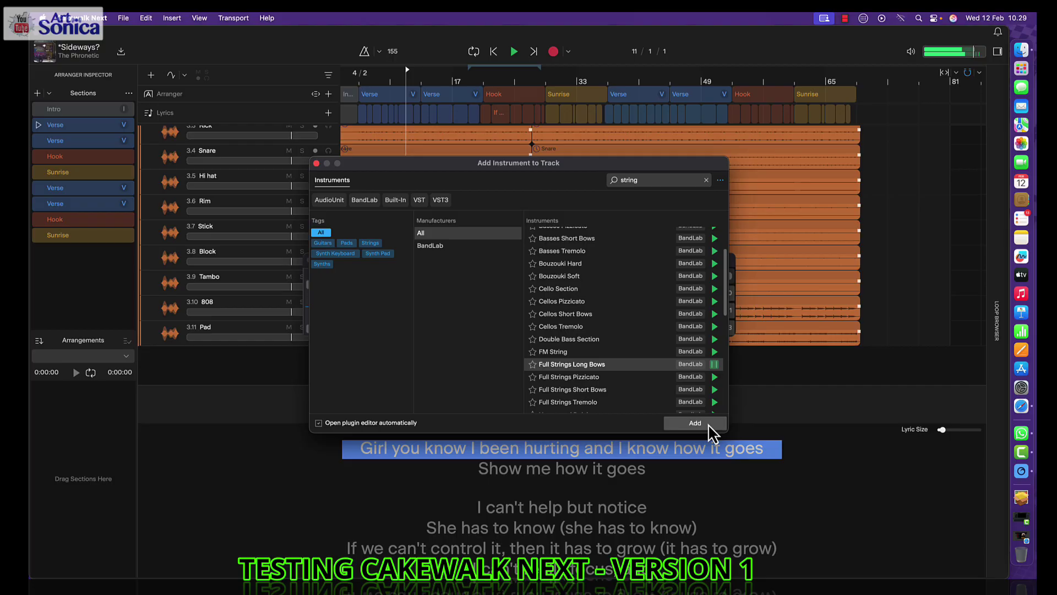
pyautogui.click(891, 565)
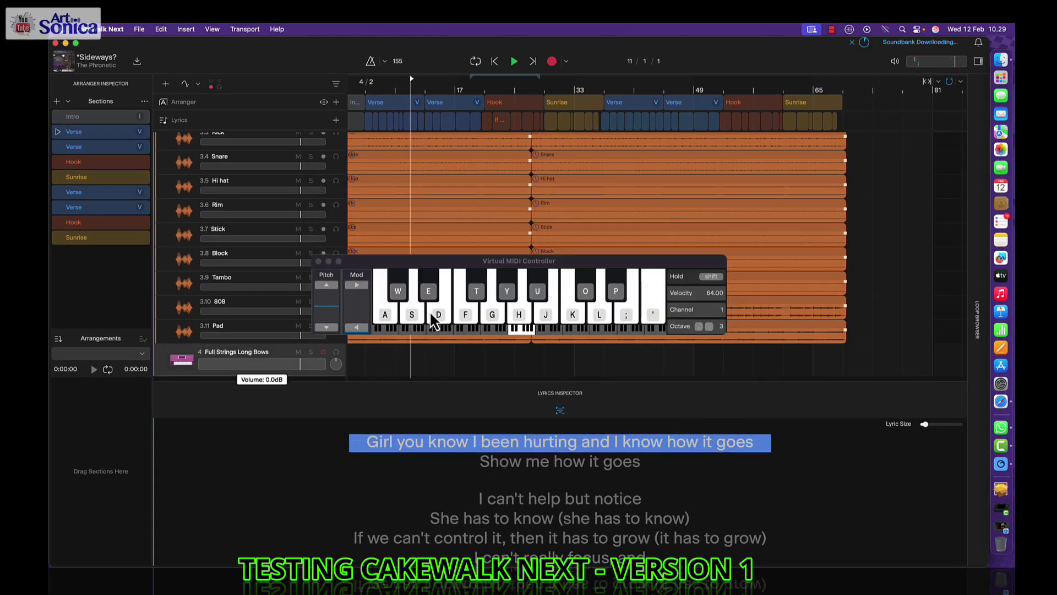
# - Try the lowest white keys of the Virtual MIDI Controller on the Full Strings Long Bows track
pyautogui.click(412, 324)
pyautogui.click(394, 325)
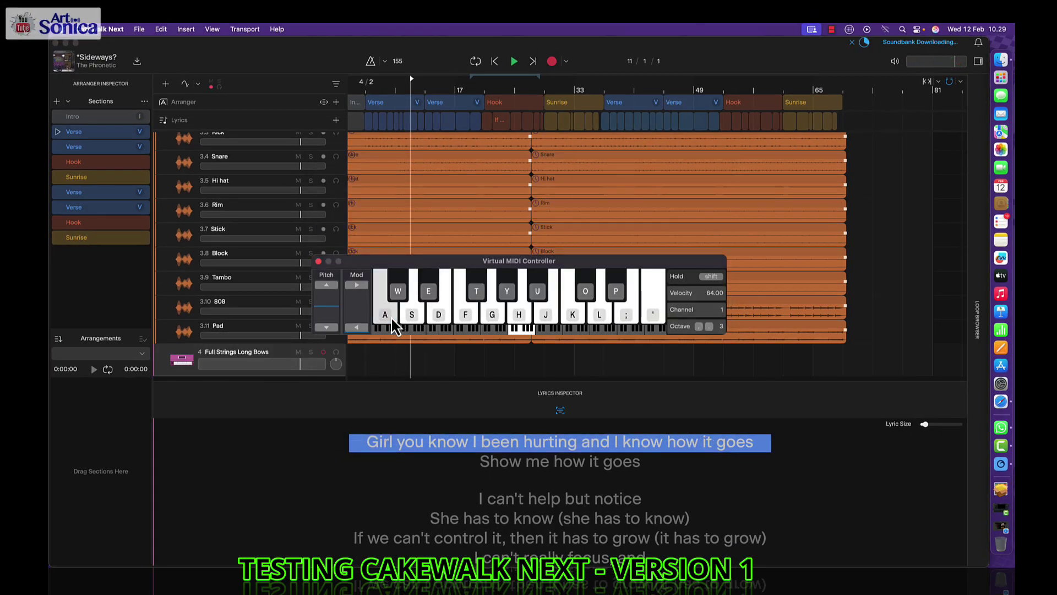
pyautogui.click(395, 325)
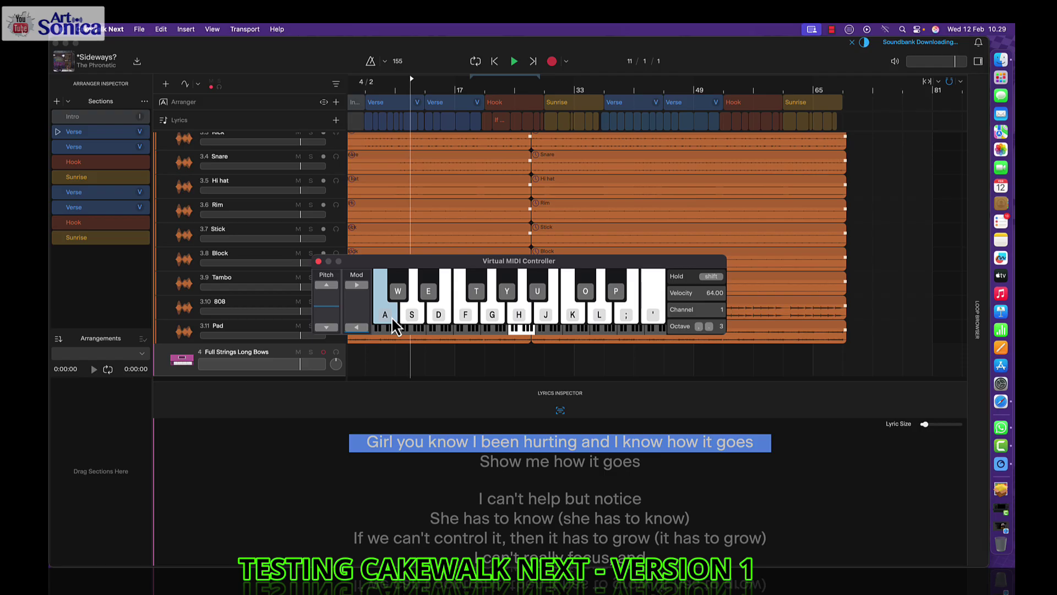
# - Switch off QWERTY to MIDI Controller and play the A note of the Virtual MIDI Controller on the strings track
pyautogui.click(188, 29)
pyautogui.moveTo(212, 29)
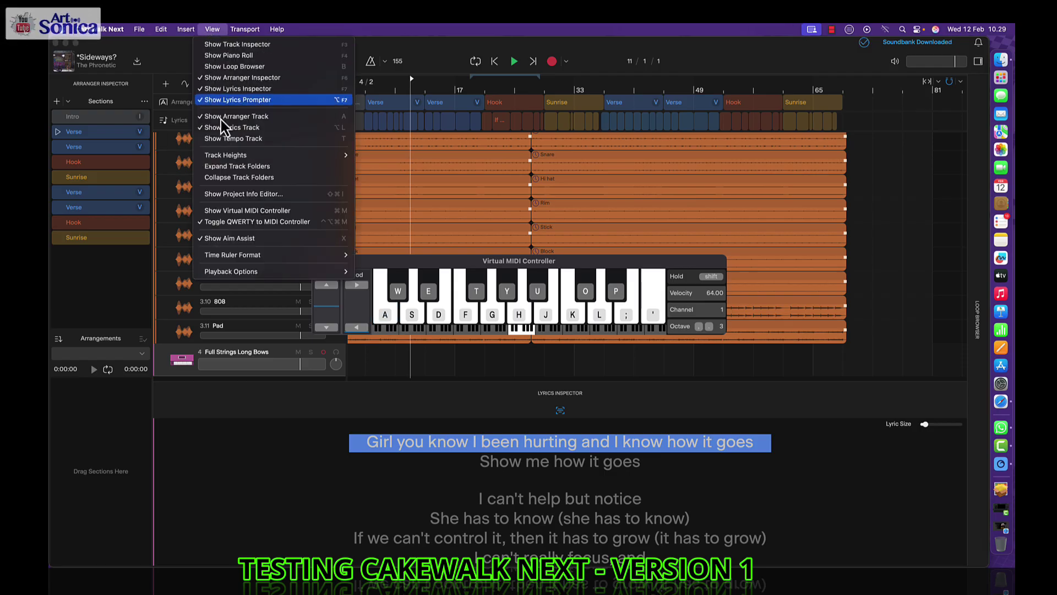
pyautogui.click(256, 221)
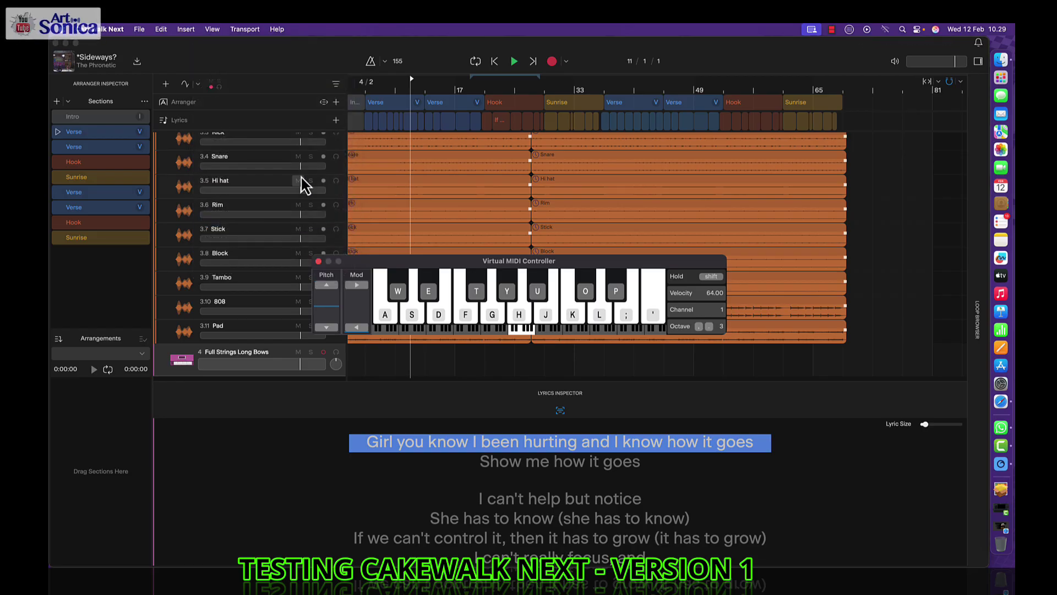
pyautogui.press('a')
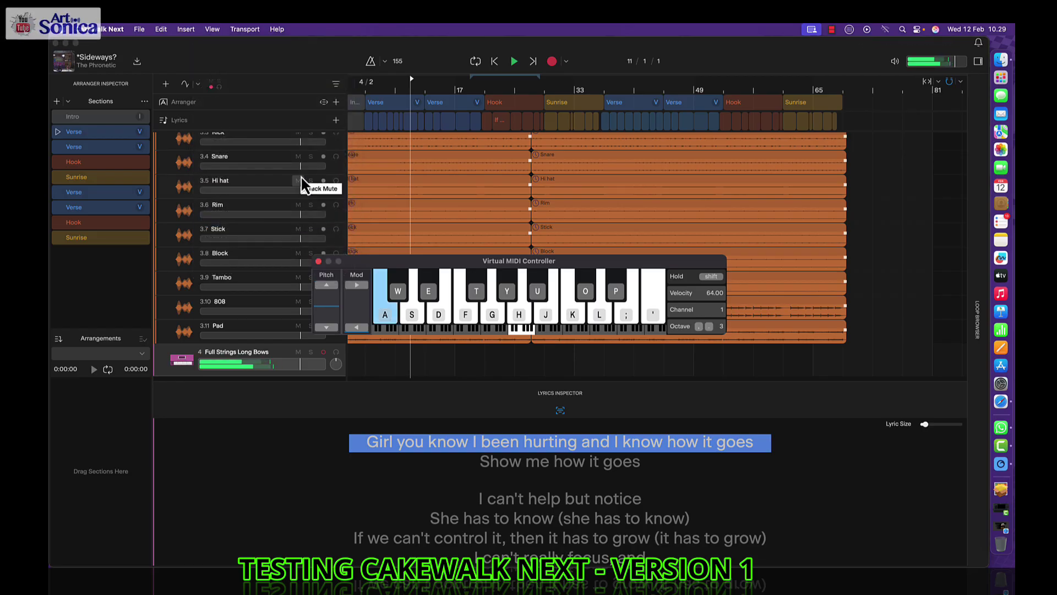
# - Play a chord sequence on the strings track with the Virtual MIDI Controller notes A-G, A-F-H, S-G-J, E-G-K, S-G-K, A-F-K, ending on D and G
pyautogui.press('g')
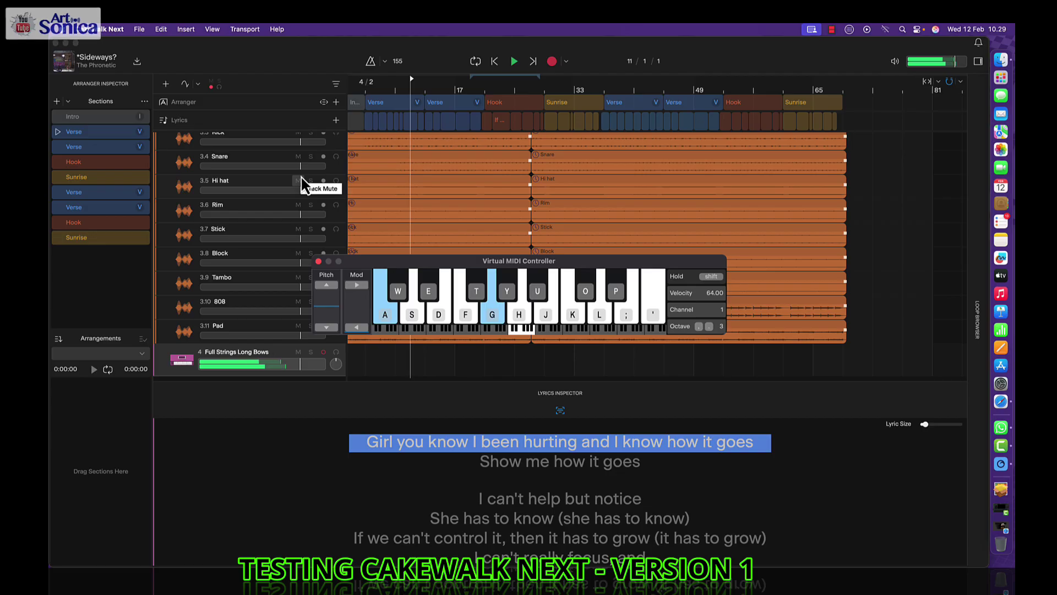
pyautogui.press('h')
pyautogui.press('f')
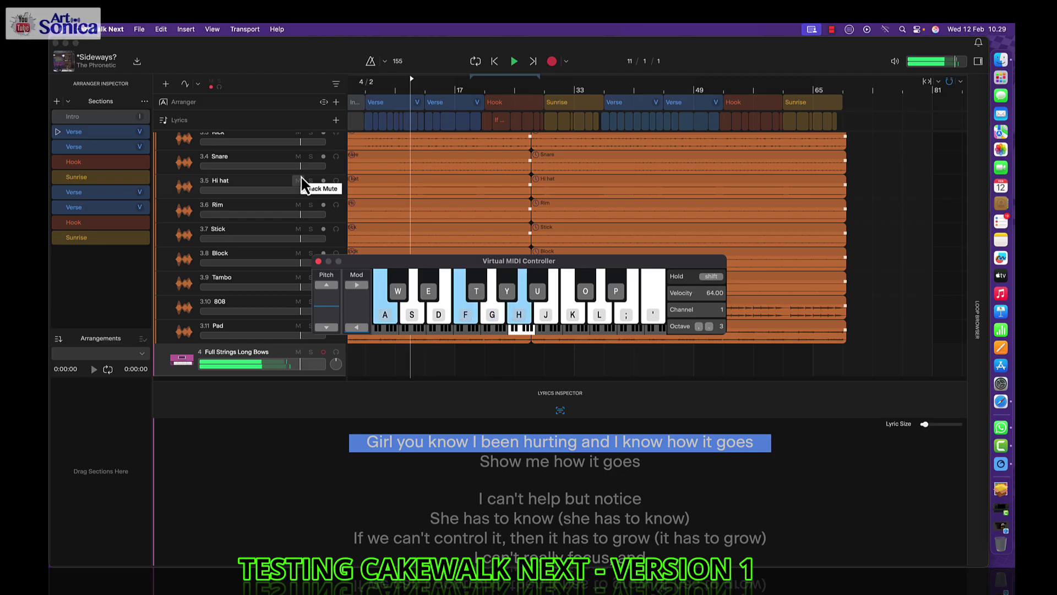
pyautogui.press('s')
pyautogui.press('g')
pyautogui.press('j')
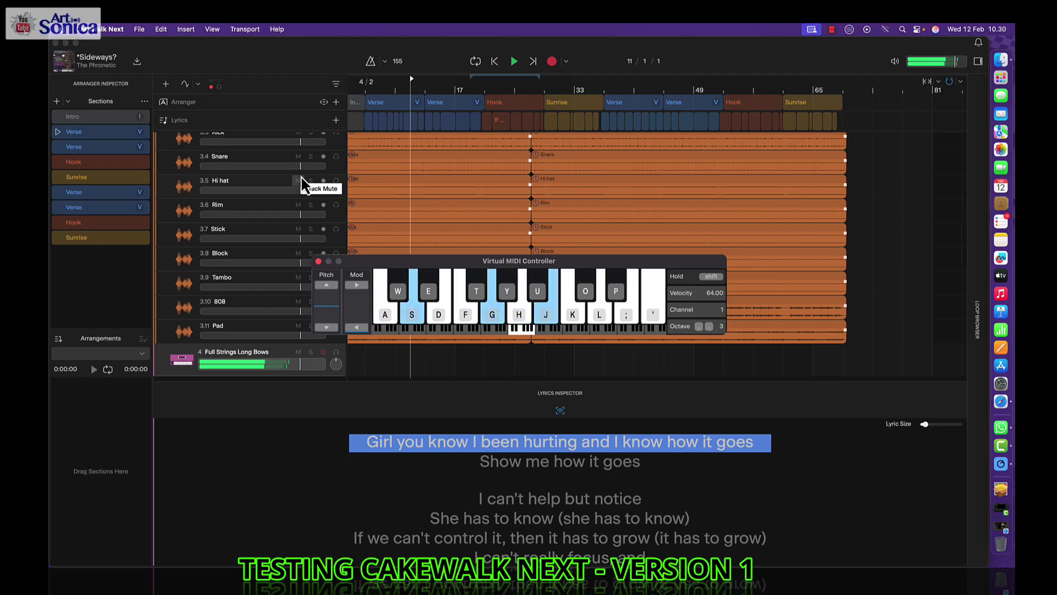
pyautogui.press('e')
pyautogui.press('k')
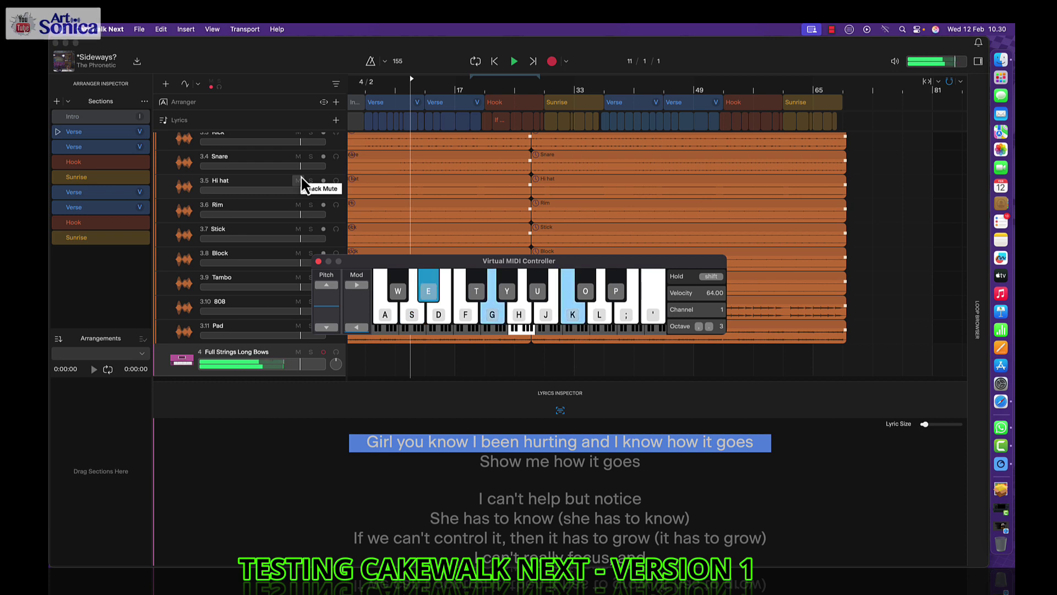
pyautogui.press('s')
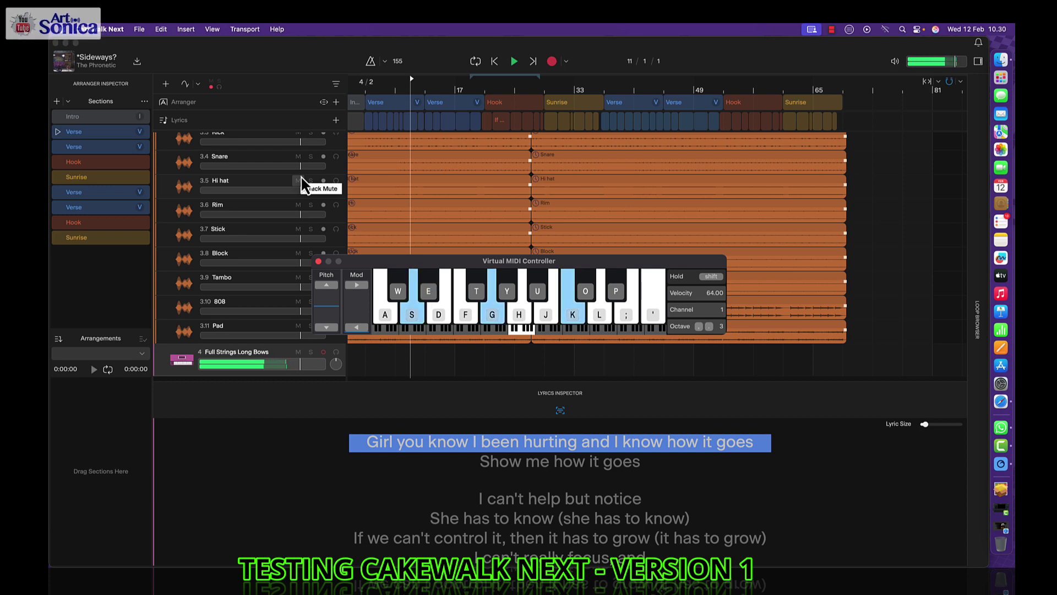
pyautogui.press('a')
pyautogui.press('f')
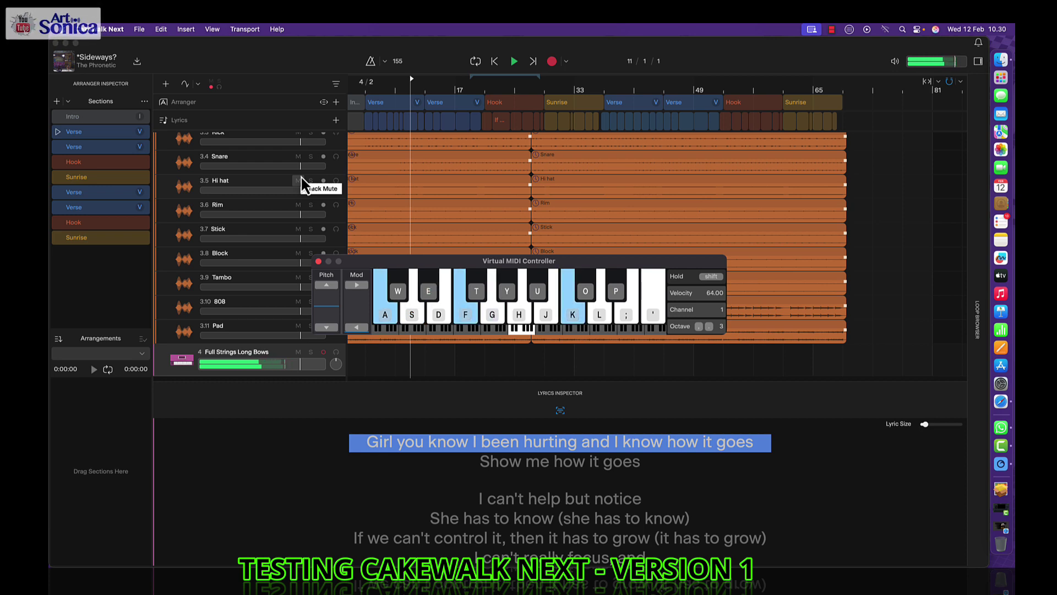
pyautogui.press('d')
pyautogui.press('g')
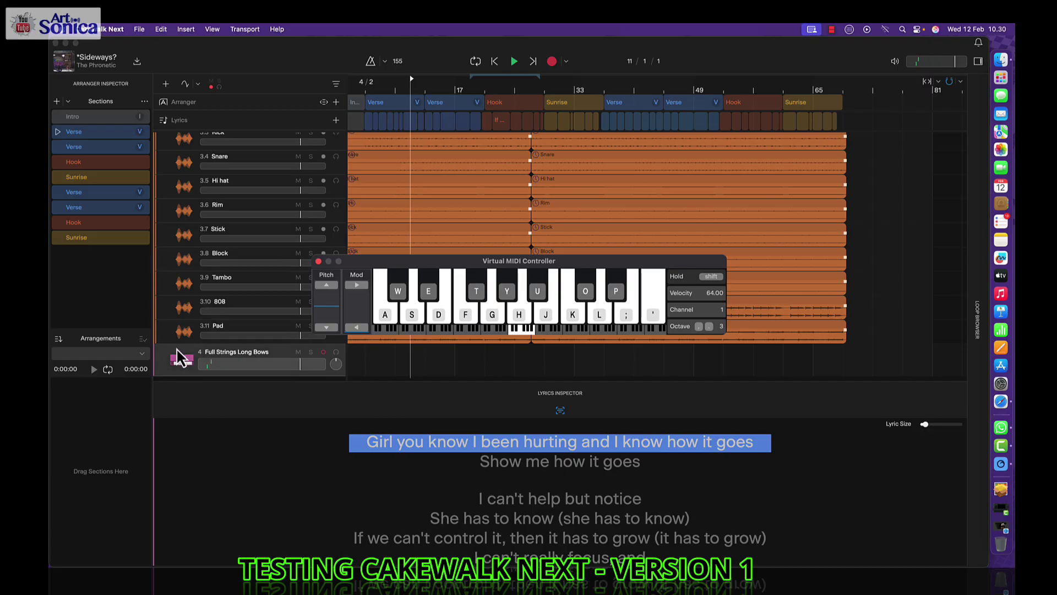
# - Find BandLab's compressor effects with the search term "comp" and add Compander to the Full Strings Long Bows track
pyautogui.click(168, 369)
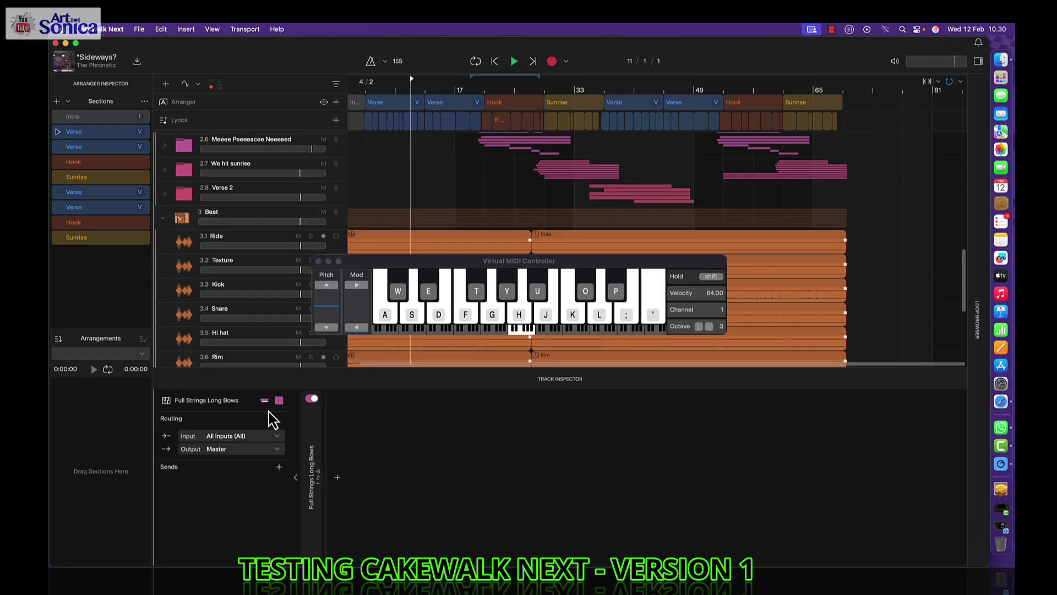
pyautogui.click(316, 471)
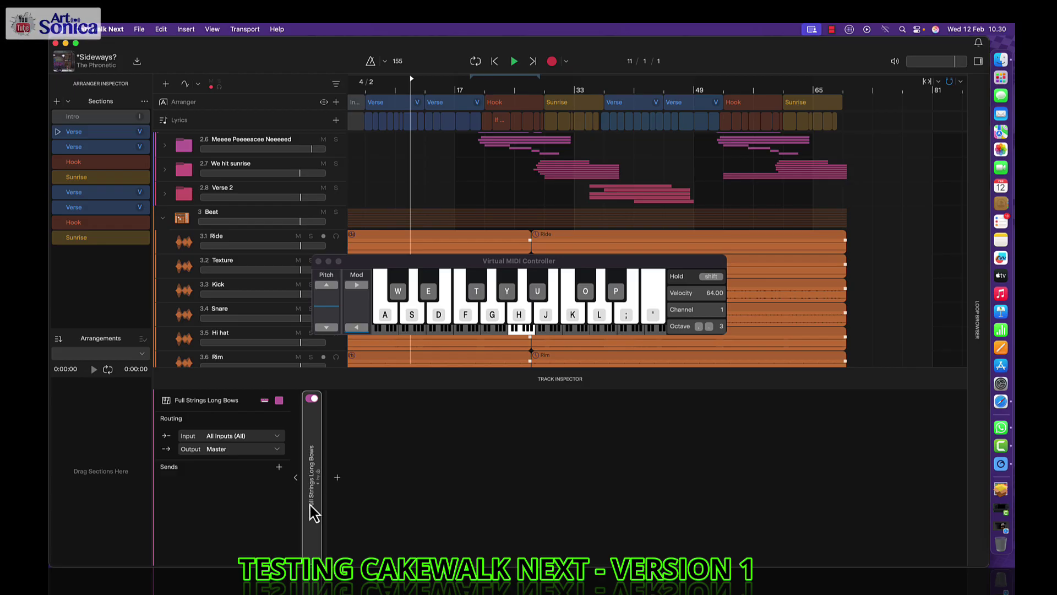
pyautogui.click(342, 487)
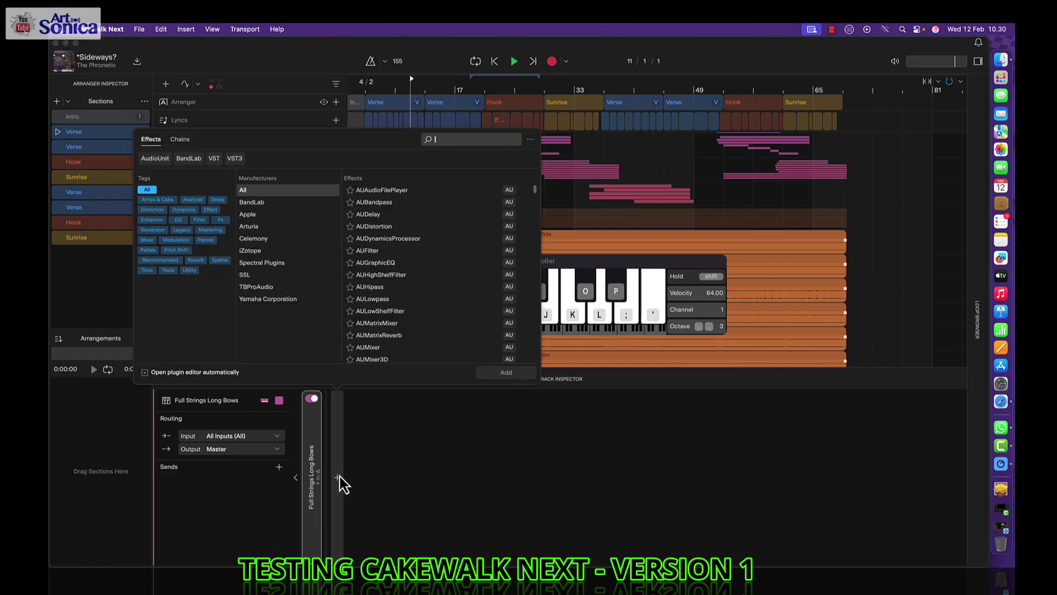
pyautogui.write('comp')
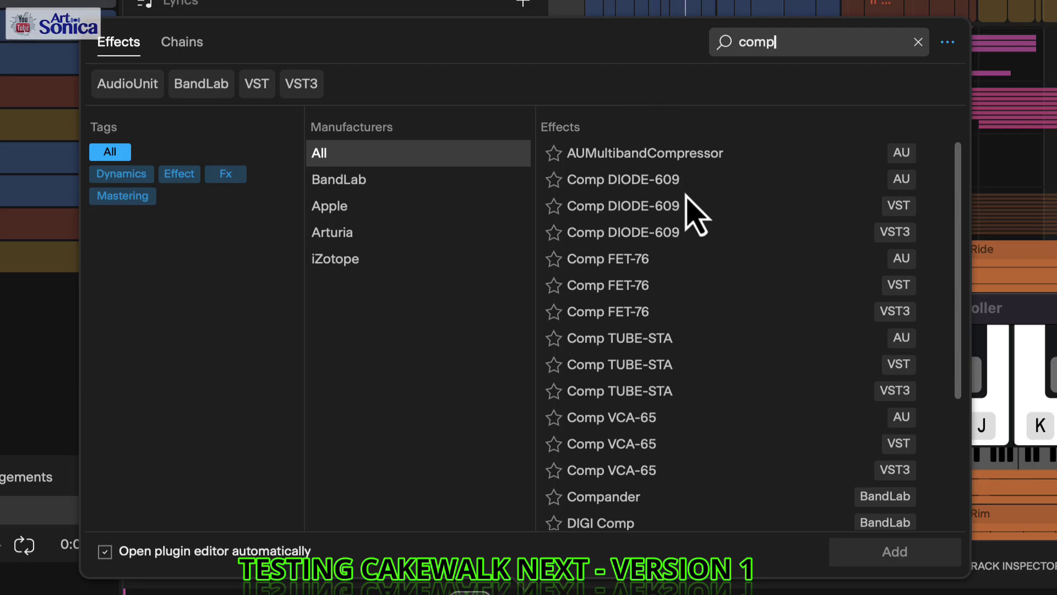
pyautogui.scroll(-5, 683, 340)
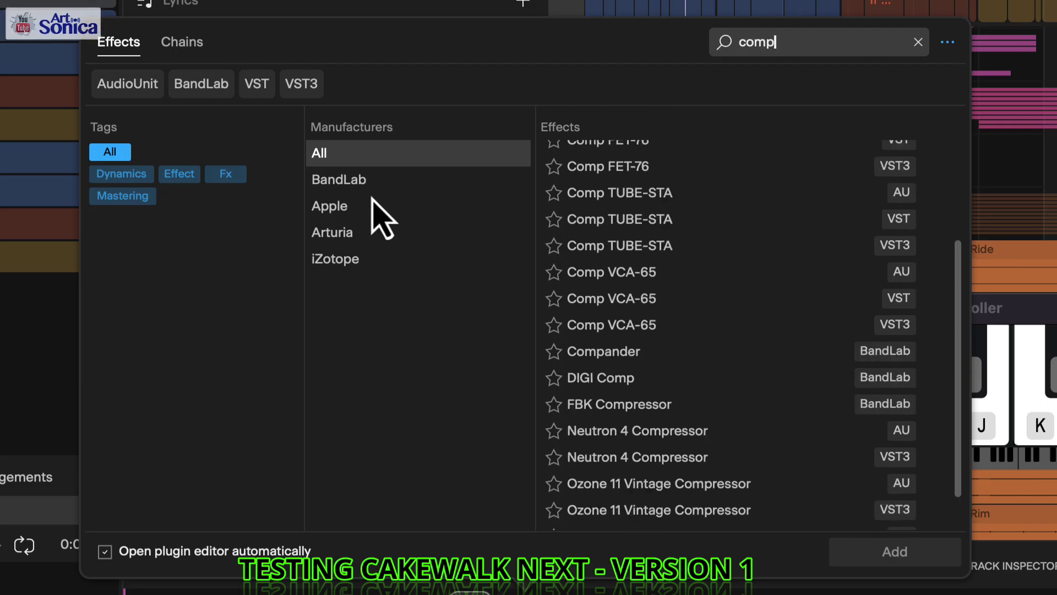
pyautogui.click(368, 182)
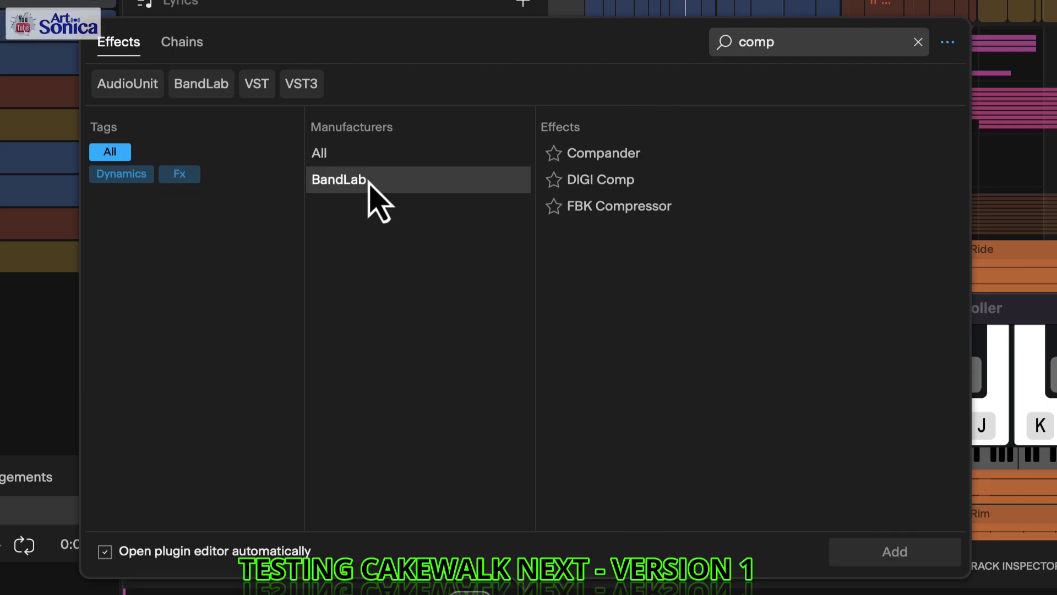
pyautogui.doubleClick(637, 160)
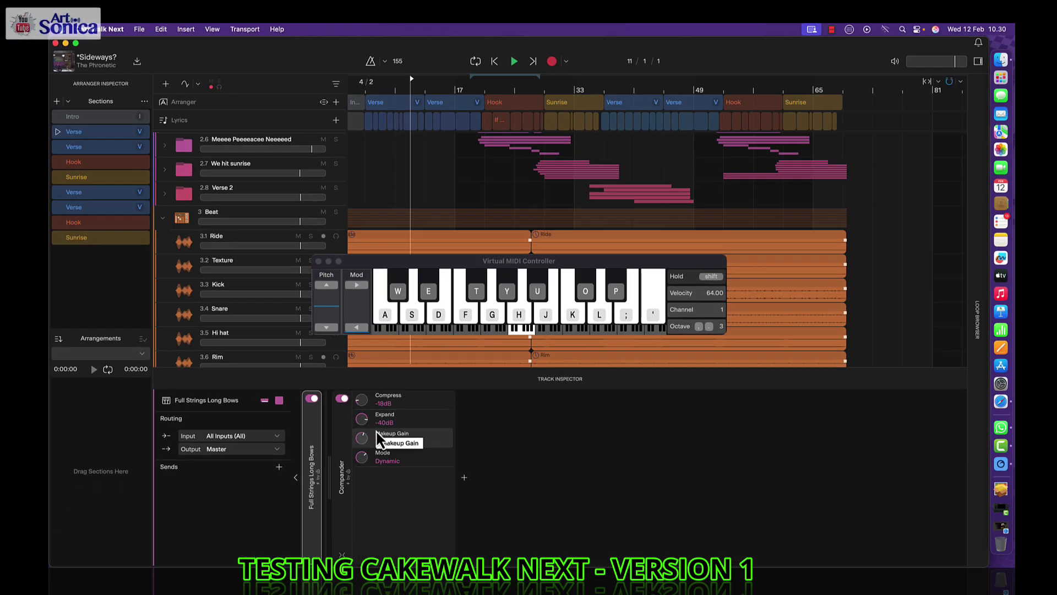
# - While playing an A-F-G chord, set the Compander's Compress to -27.1 dB and its Mode to Compressed Gater
pyautogui.press('a')
pyautogui.press('f')
pyautogui.press('g')
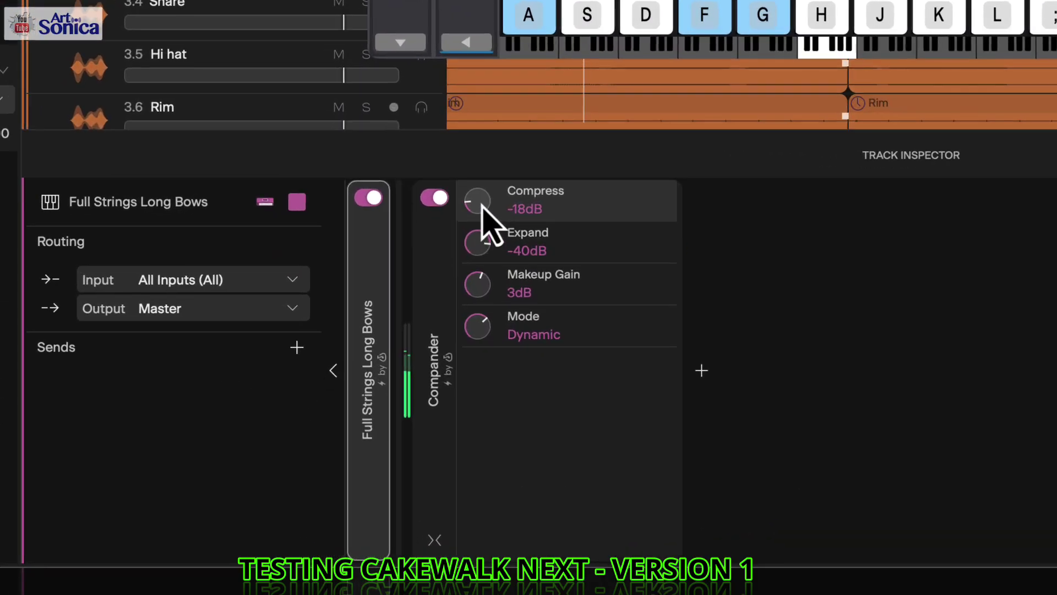
pyautogui.moveTo(362, 400)
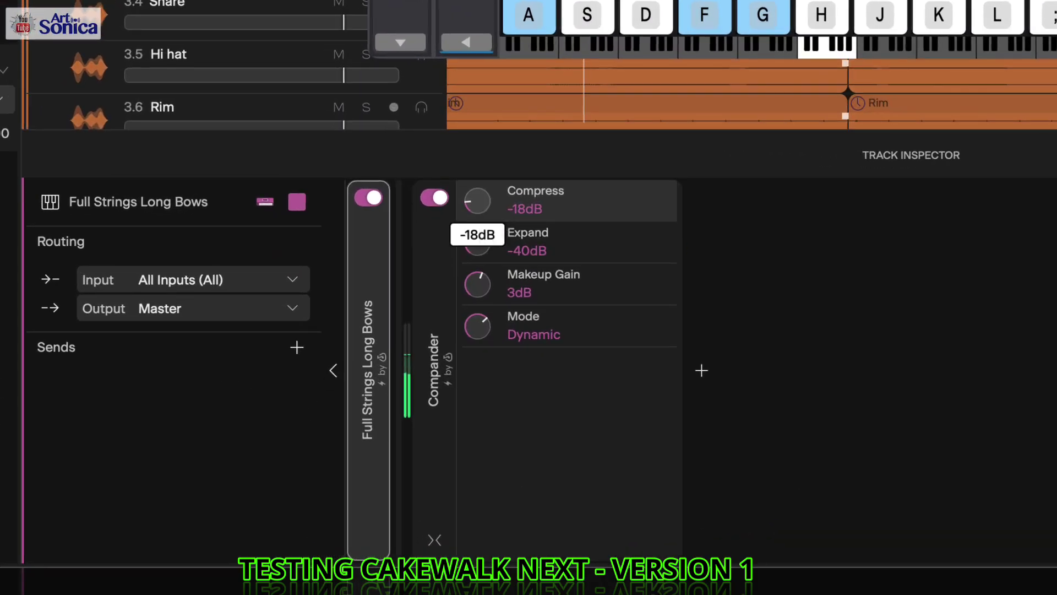
pyautogui.moveTo(477, 200); pyautogui.dragTo(485, 255)
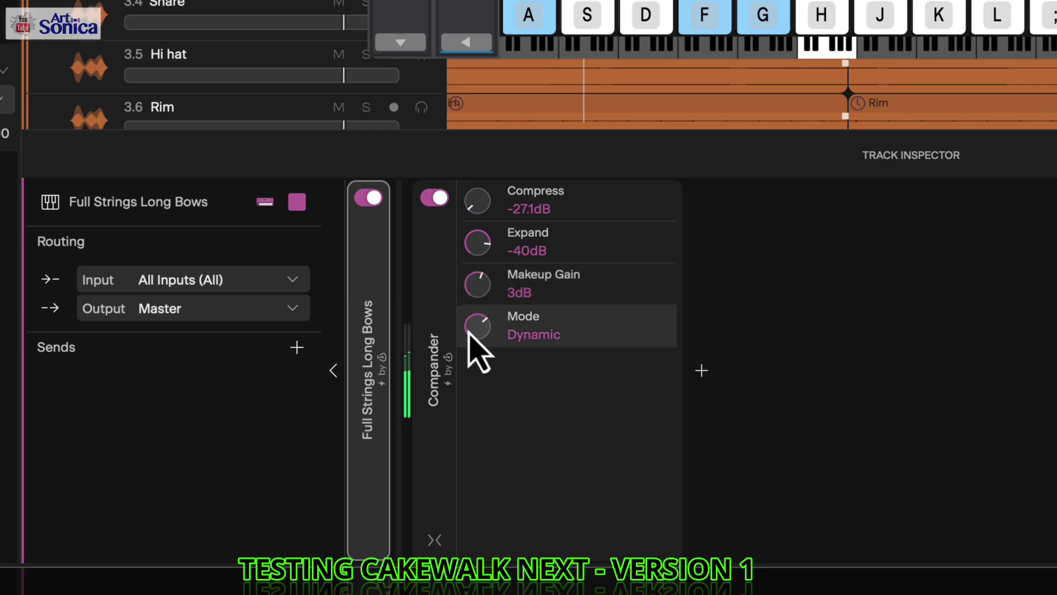
pyautogui.moveTo(474, 334)
pyautogui.moveTo(473, 335)
pyautogui.mouseDown()
pyautogui.moveTo(473, 347)
pyautogui.moveTo(472, 334)
pyautogui.mouseUp()
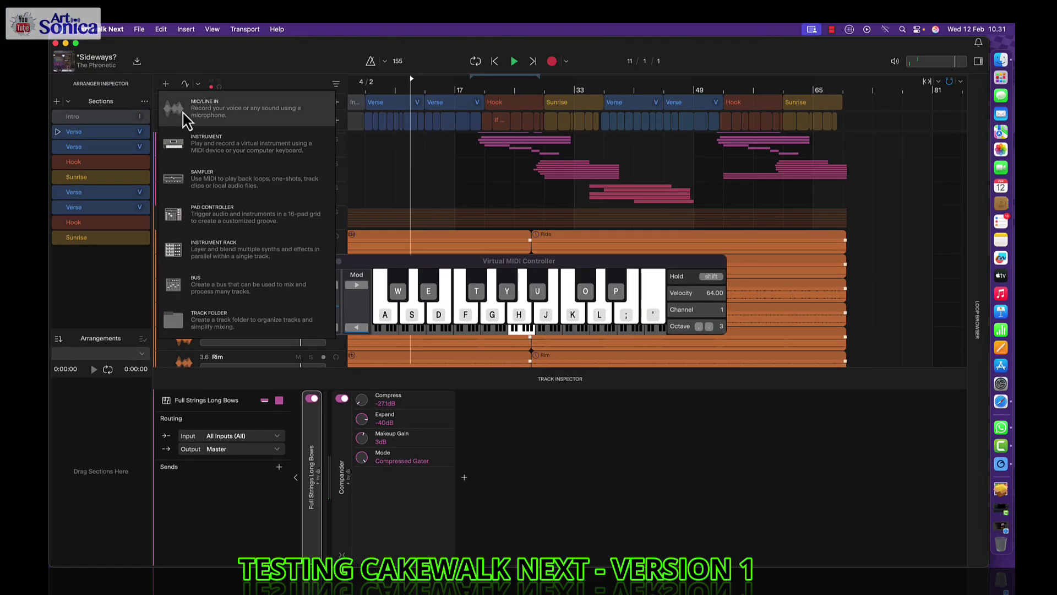
# - Add a Sampler track to the project and show the Loop Browser
pyautogui.click(210, 184)
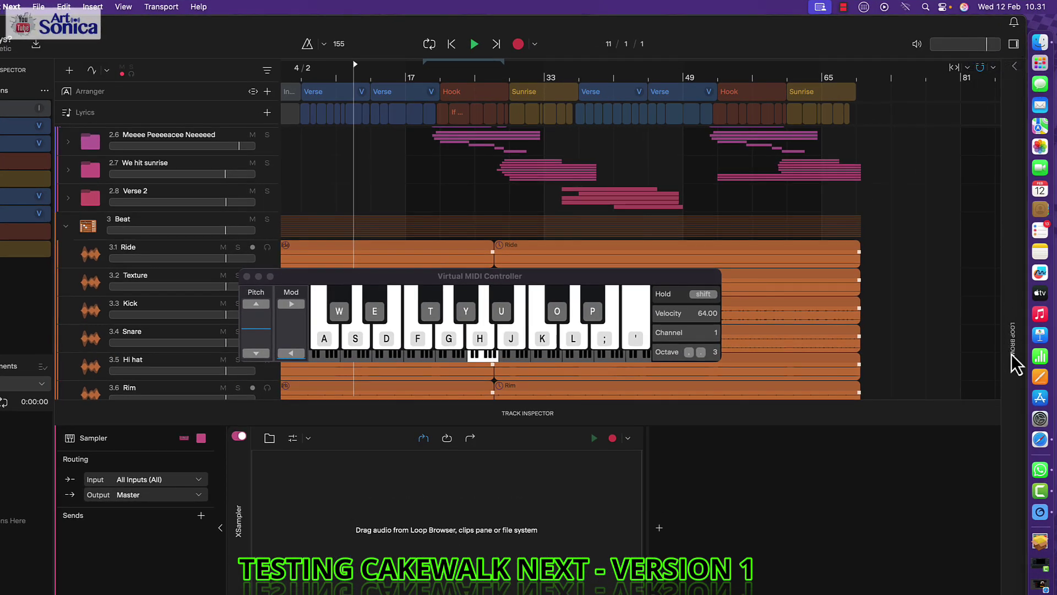
pyautogui.click(1012, 353)
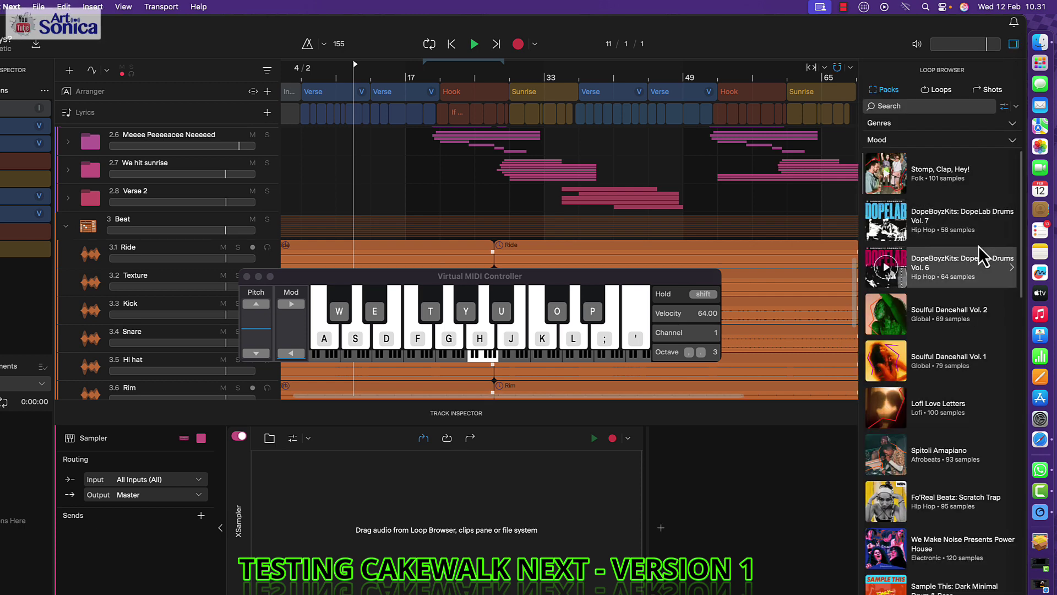
# - Preview the sample packs one after another, from Stomp, Clap, Hey! down to Fo'Real Beatz: Scratch Trap
pyautogui.click(887, 186)
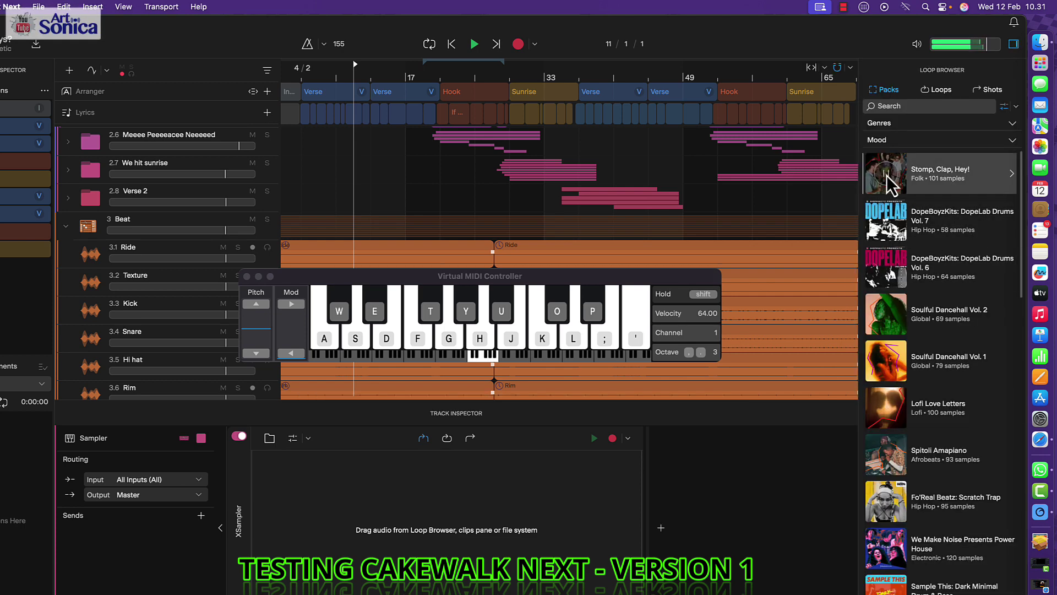
pyautogui.click(885, 229)
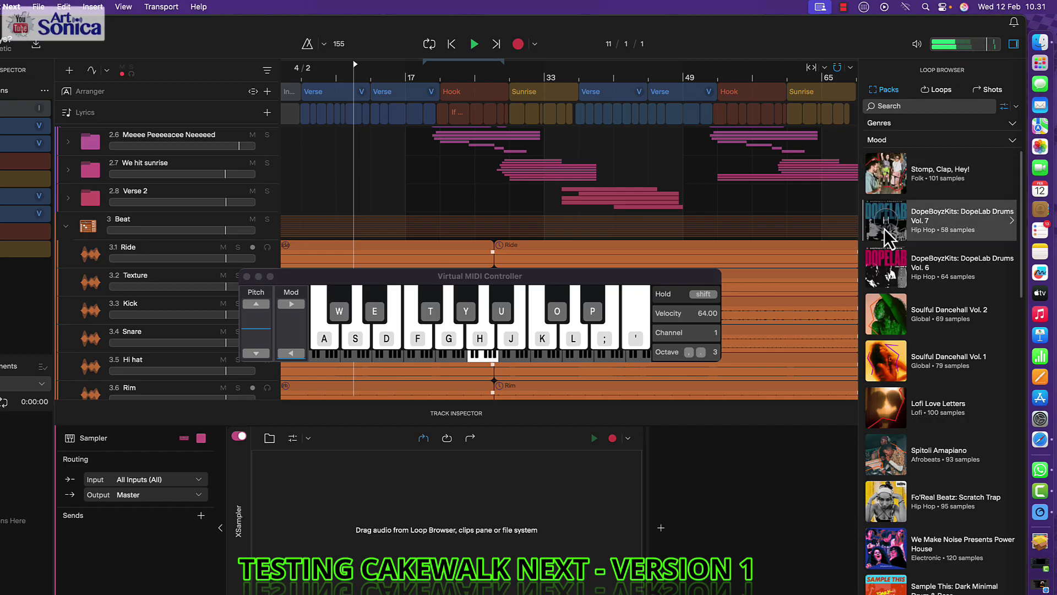
pyautogui.click(887, 265)
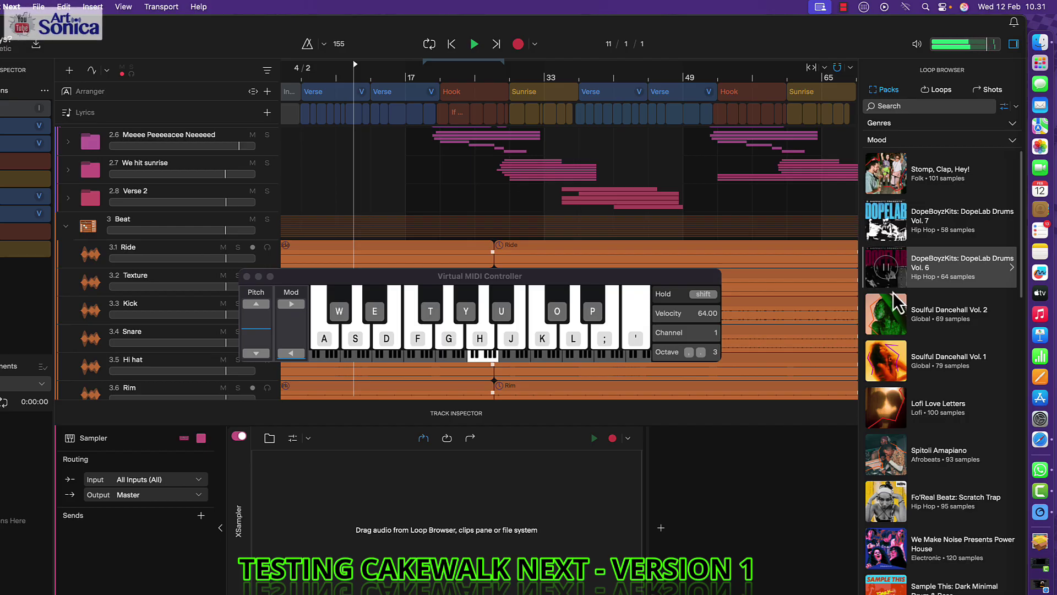
pyautogui.click(891, 318)
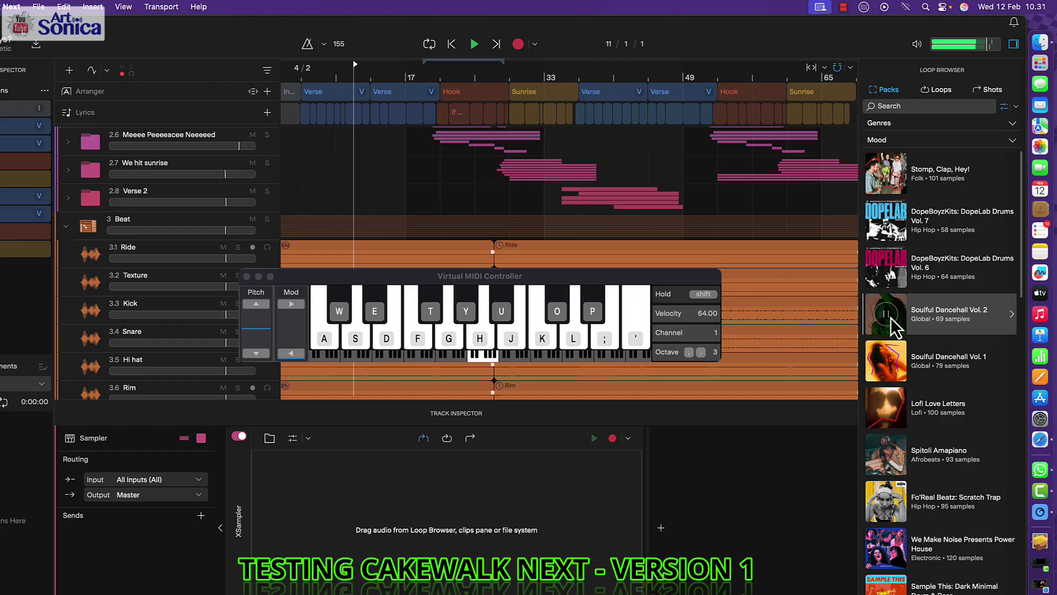
pyautogui.click(886, 367)
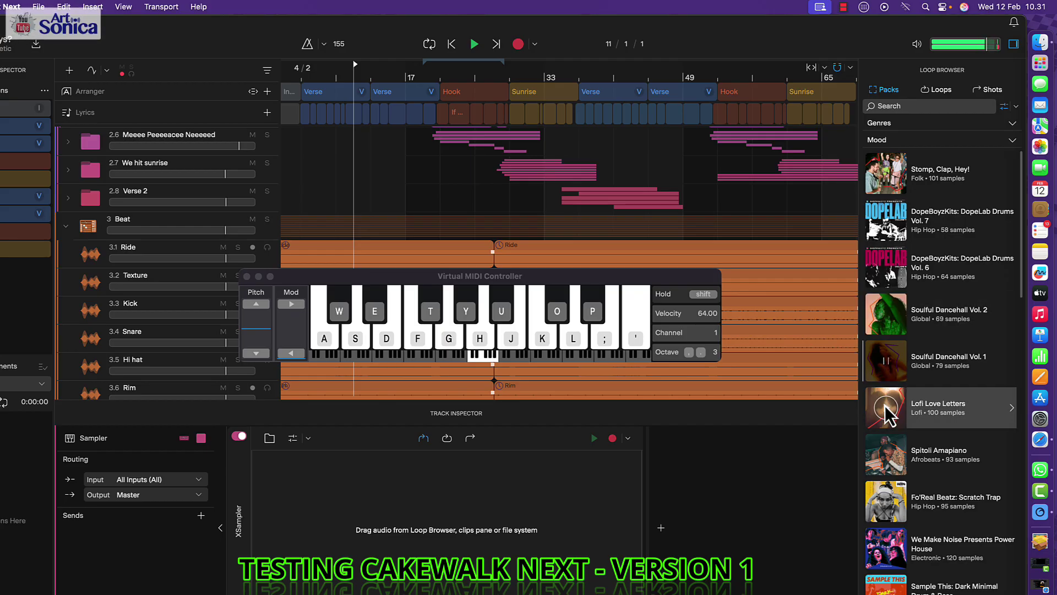
pyautogui.click(887, 410)
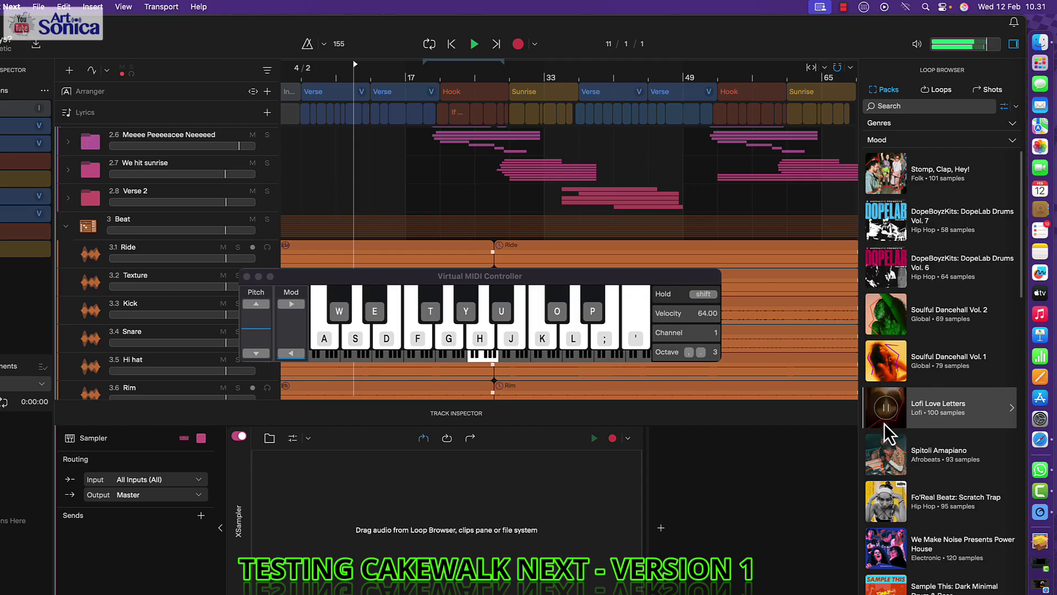
pyautogui.click(883, 458)
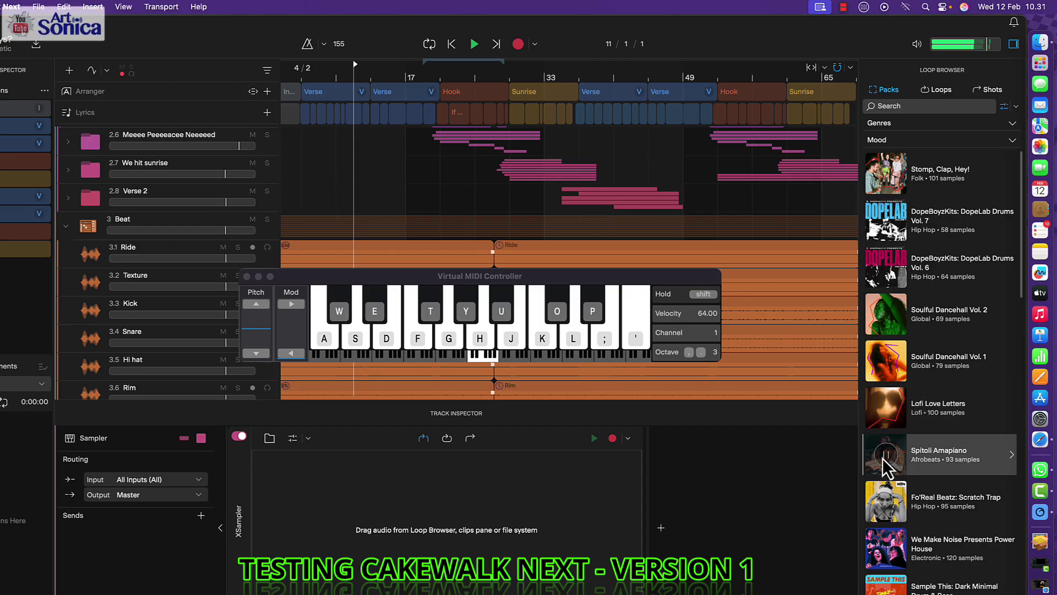
pyautogui.click(883, 509)
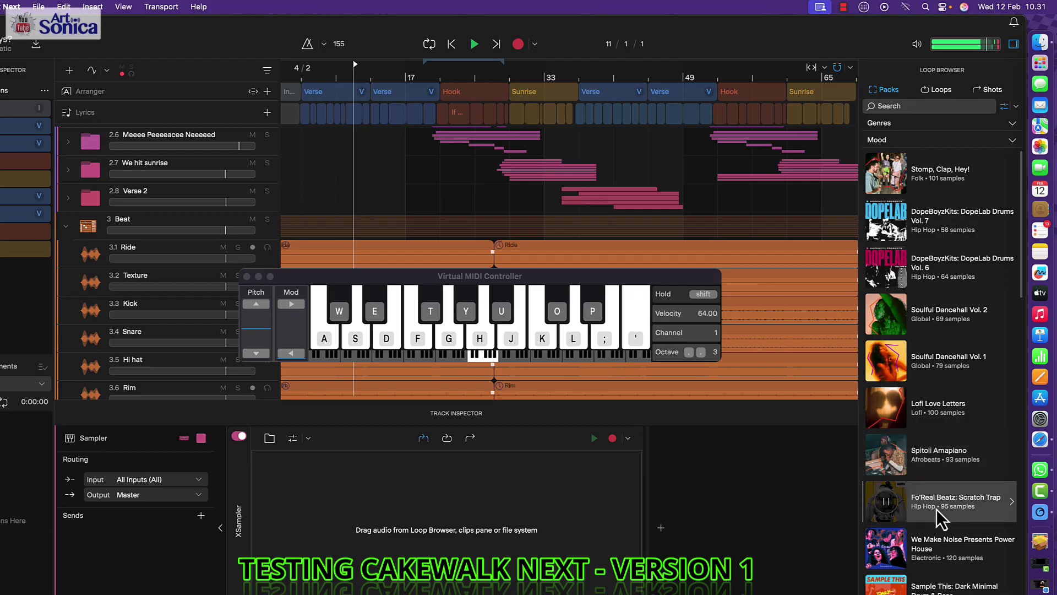
# - Browse the individual loops and preview one of the SD1_Twilight_Riddim_97_Bbm_Kic loops
pyautogui.click(940, 91)
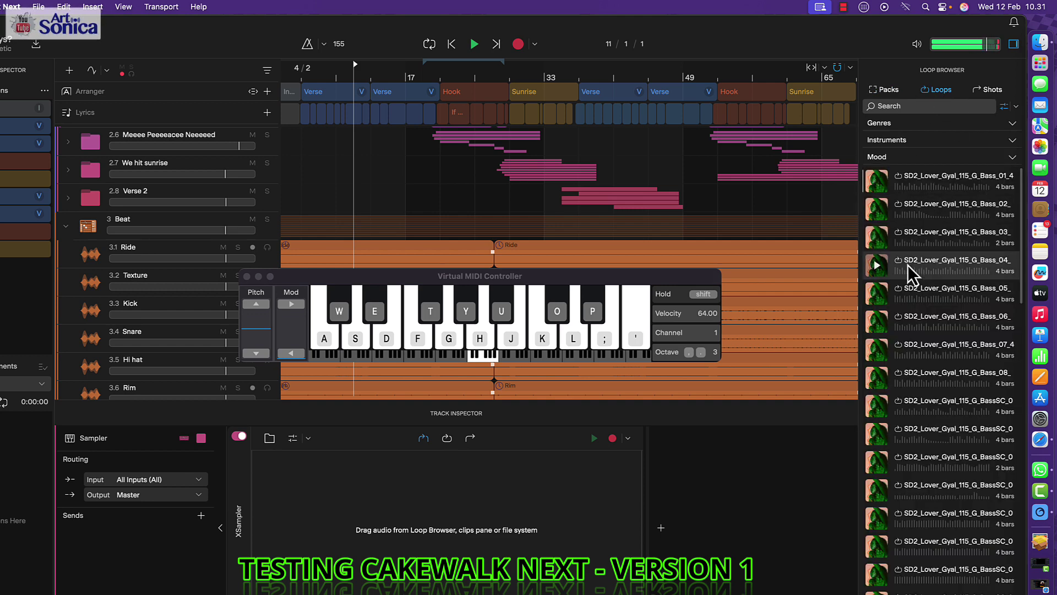
pyautogui.scroll(-5, 901, 381)
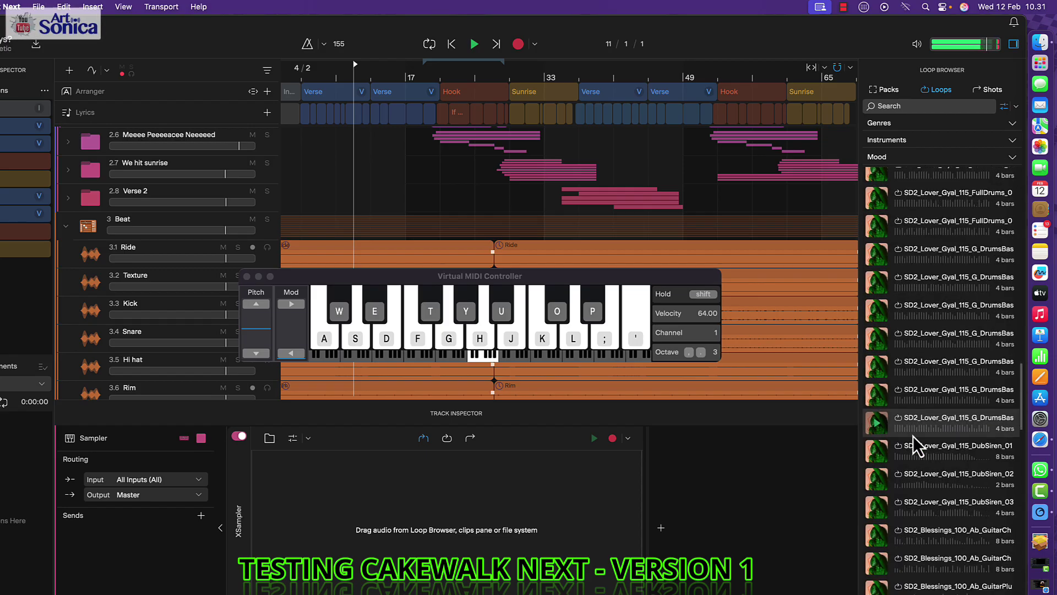
pyautogui.scroll(-10, 913, 435)
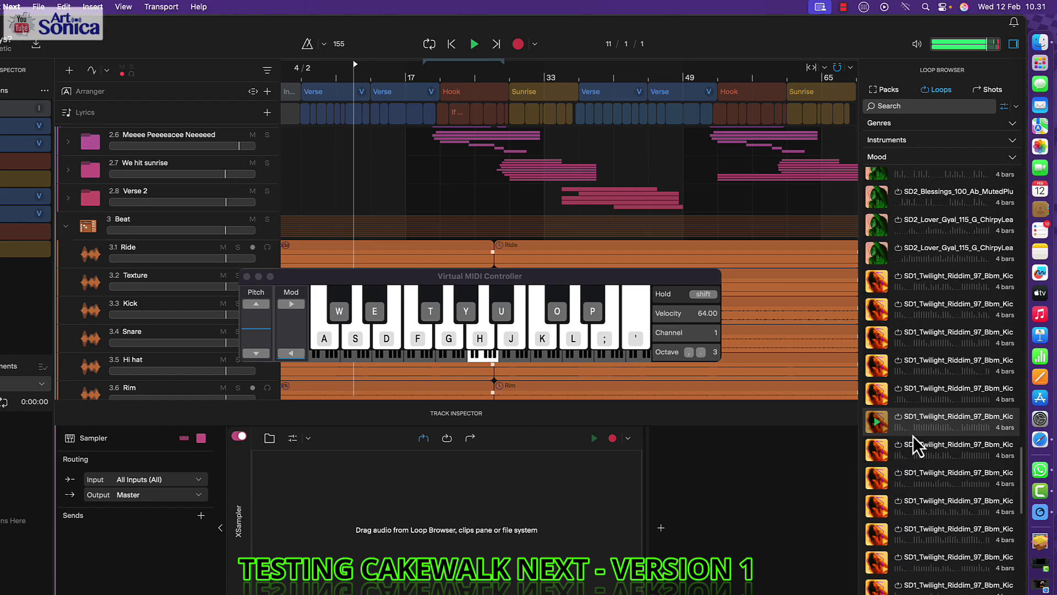
pyautogui.click(877, 356)
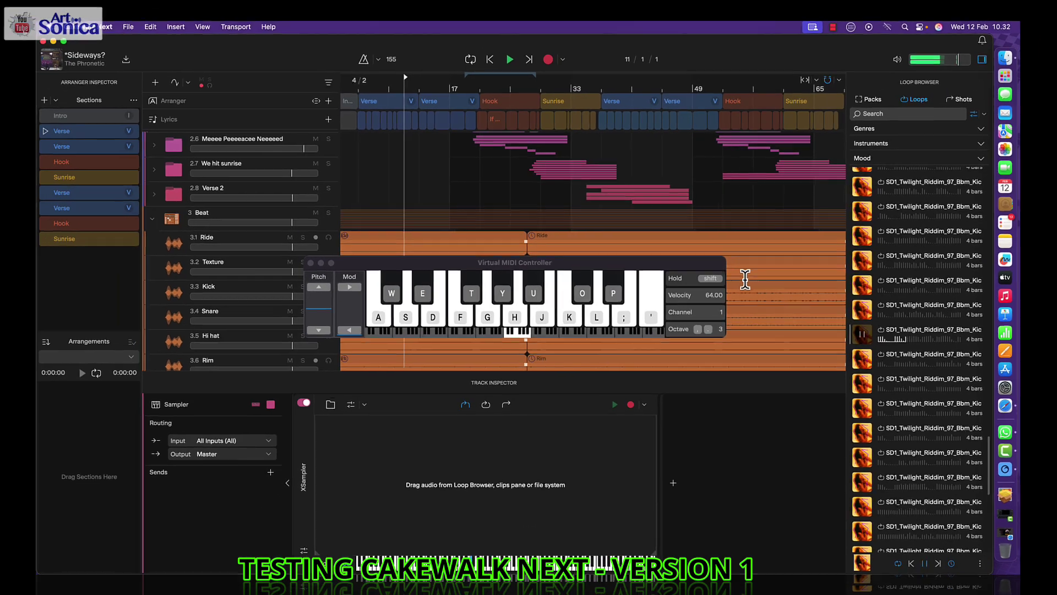
# - Create a new blank project without saving the changes to Sideways?
pyautogui.scroll(-3, 829, 286)
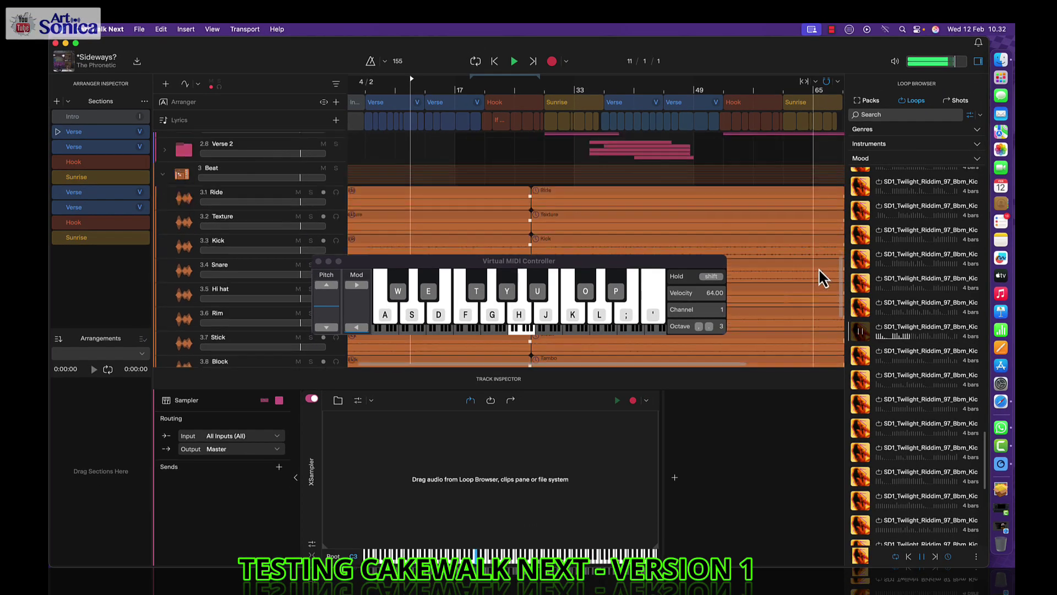
pyautogui.scroll(-1, 822, 278)
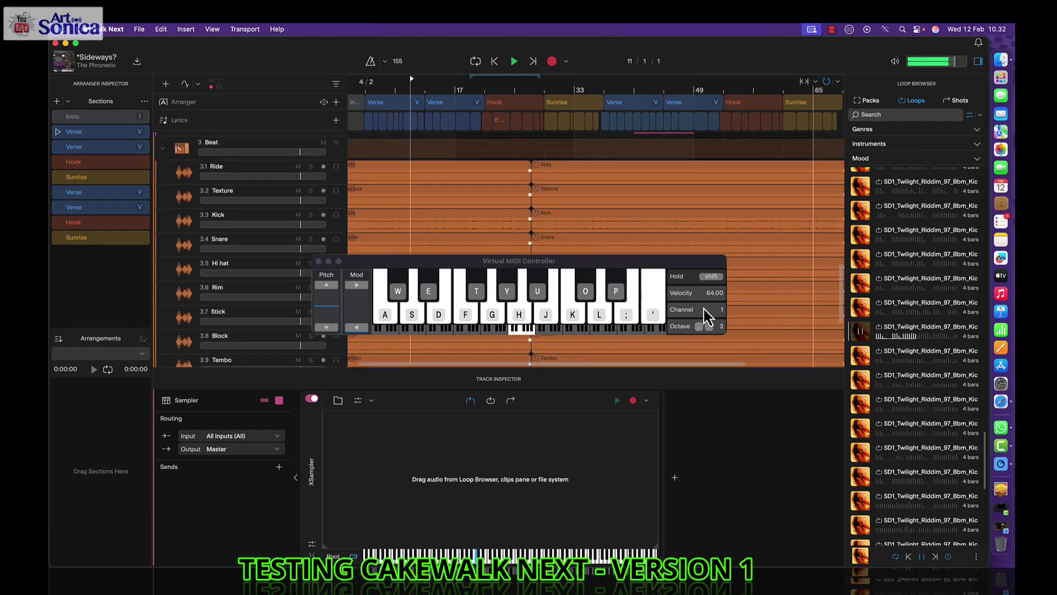
pyautogui.click(142, 31)
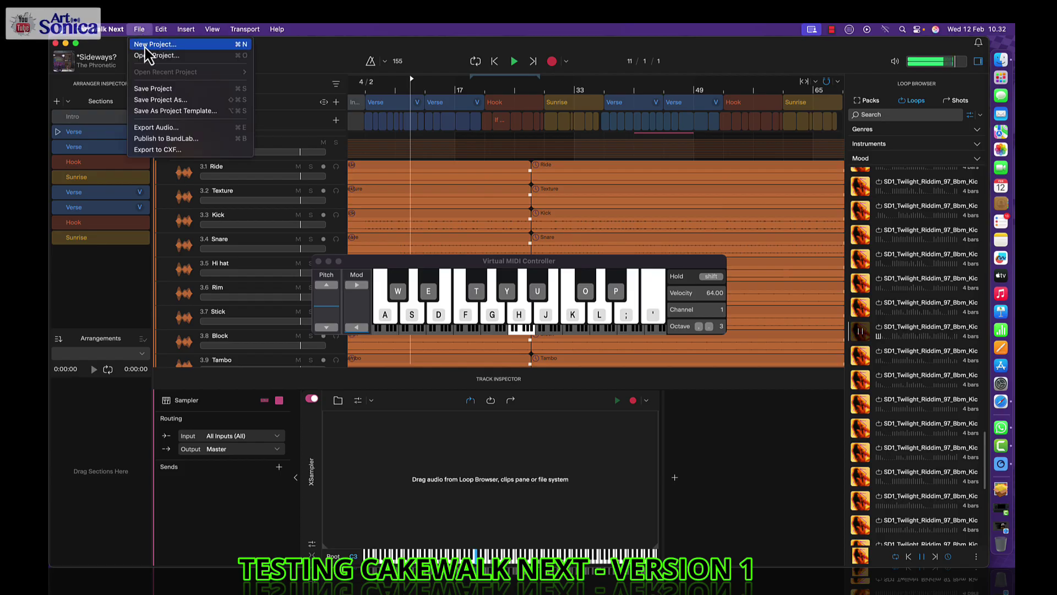
pyautogui.click(145, 47)
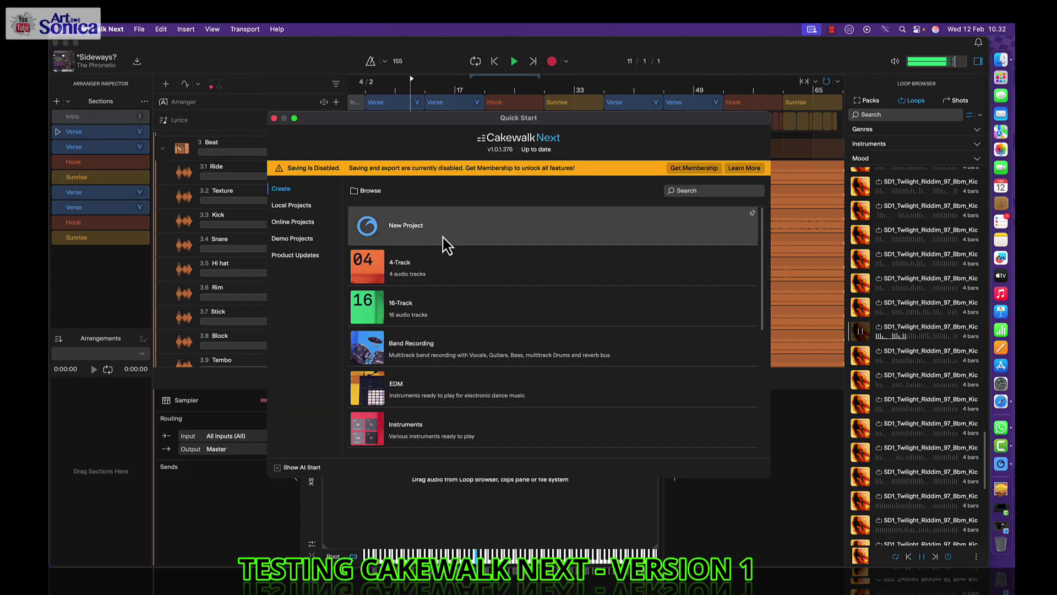
pyautogui.click(446, 243)
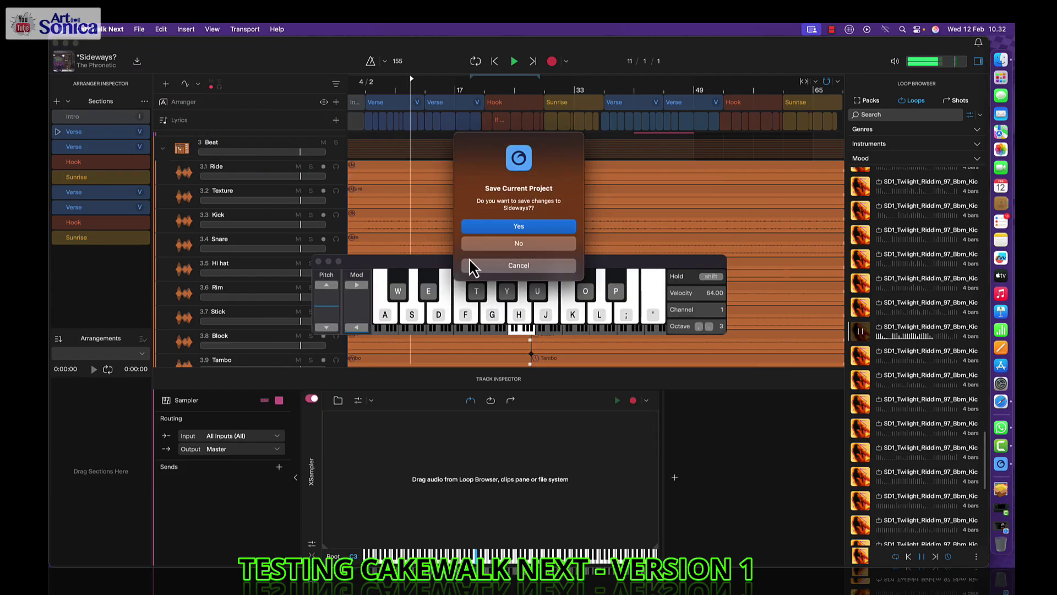
pyautogui.click(491, 245)
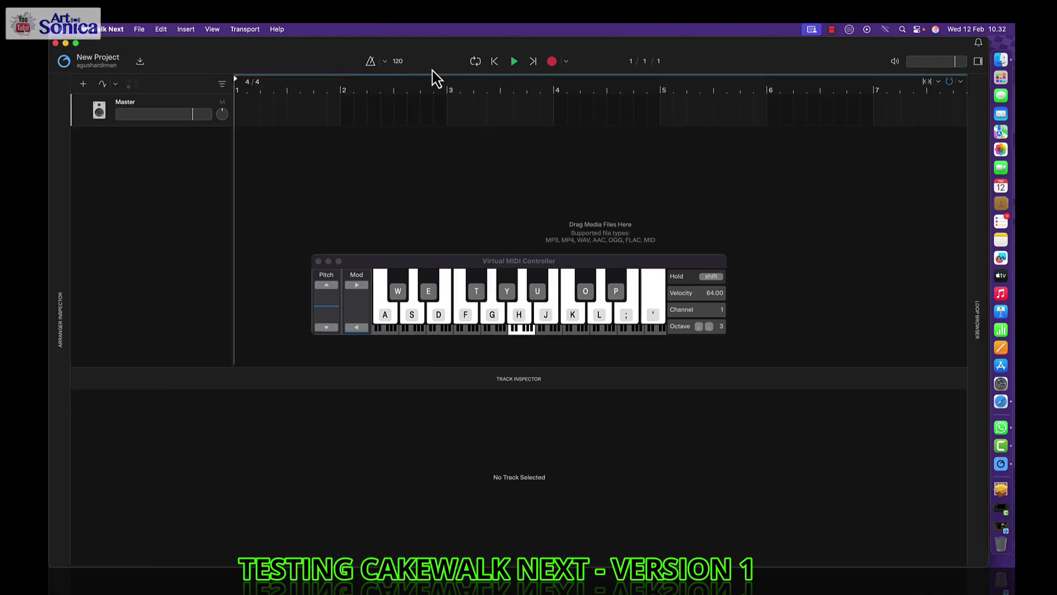
# - Add an instrument track with Full Strings Long Bows, searching the instruments for "strings"
pyautogui.click(83, 84)
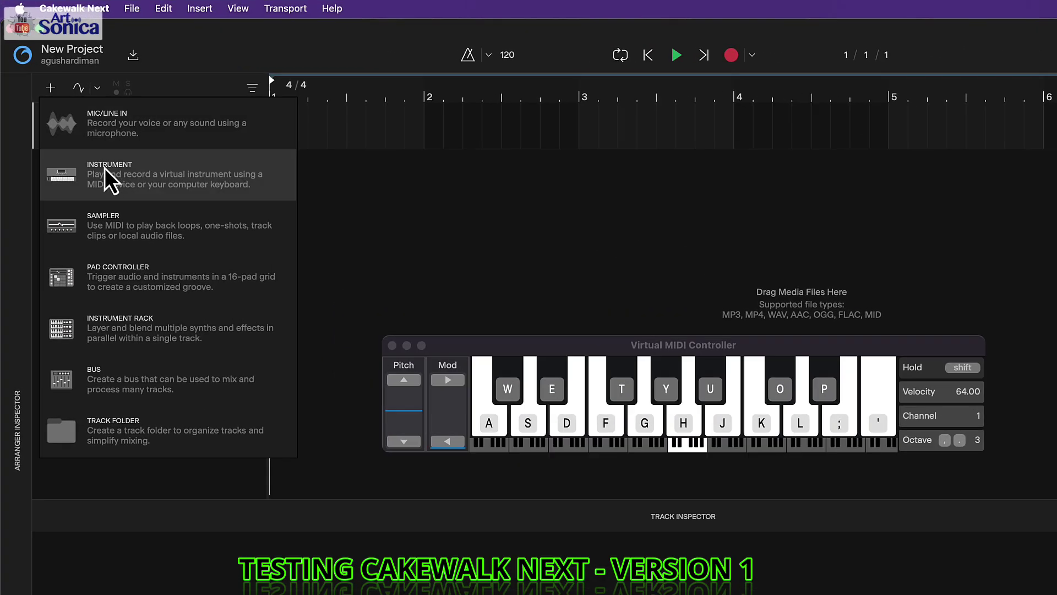
pyautogui.click(123, 143)
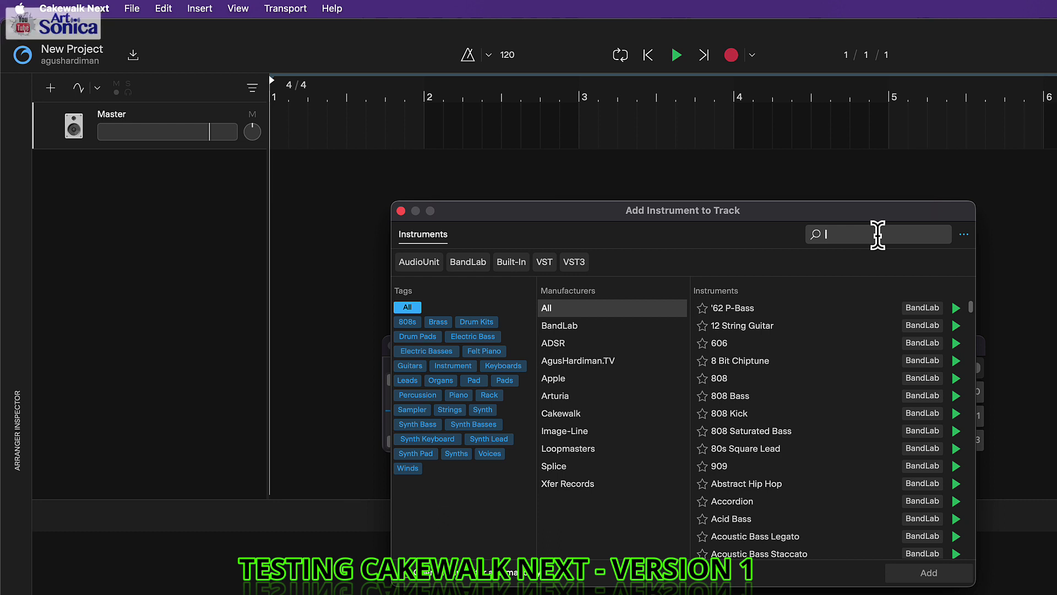
pyautogui.write('strings')
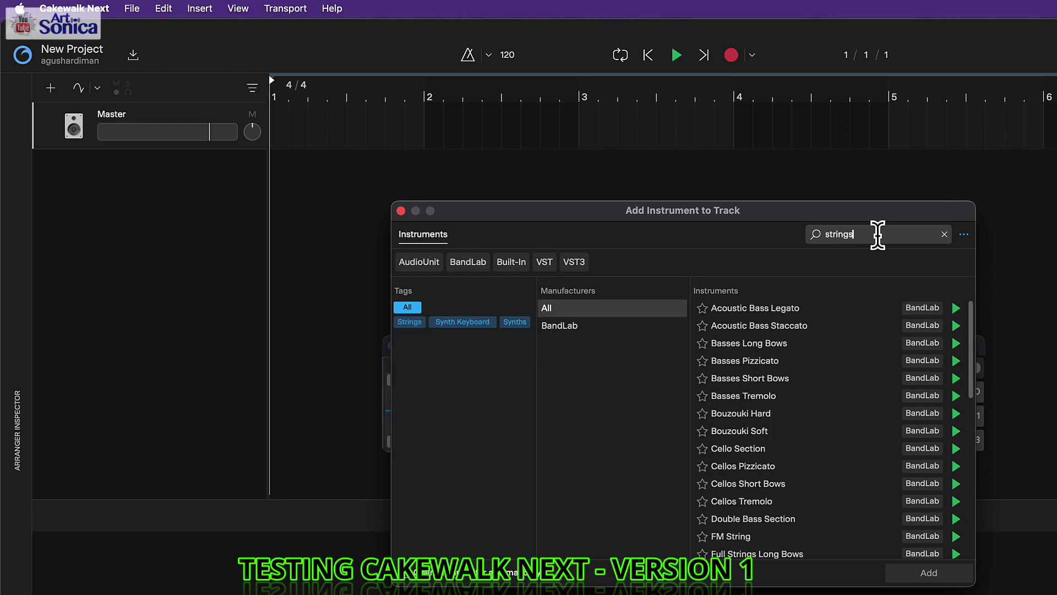
pyautogui.scroll(-3, 786, 430)
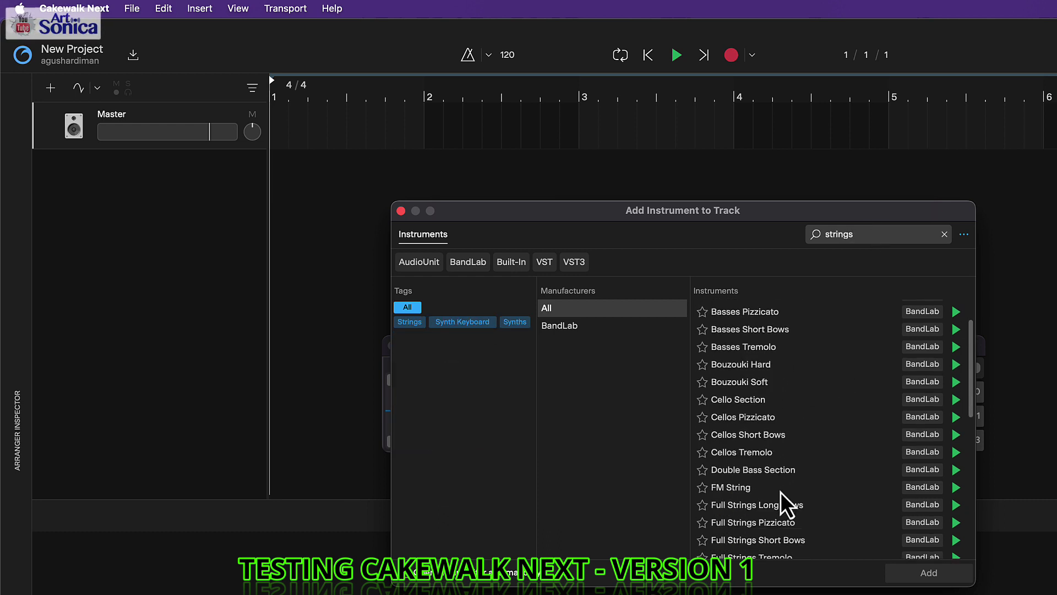
pyautogui.click(777, 508)
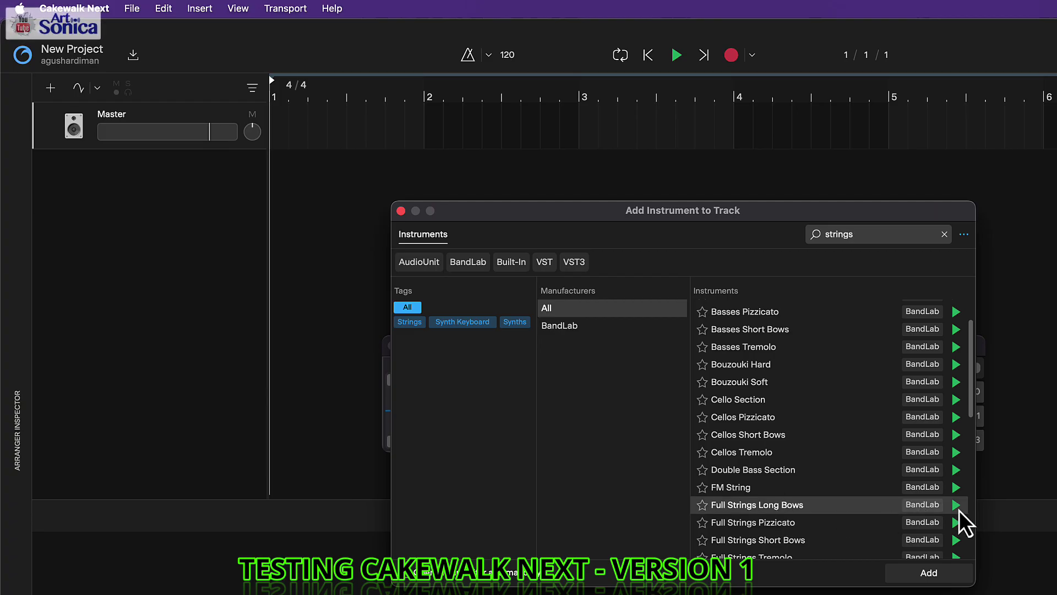
pyautogui.click(929, 573)
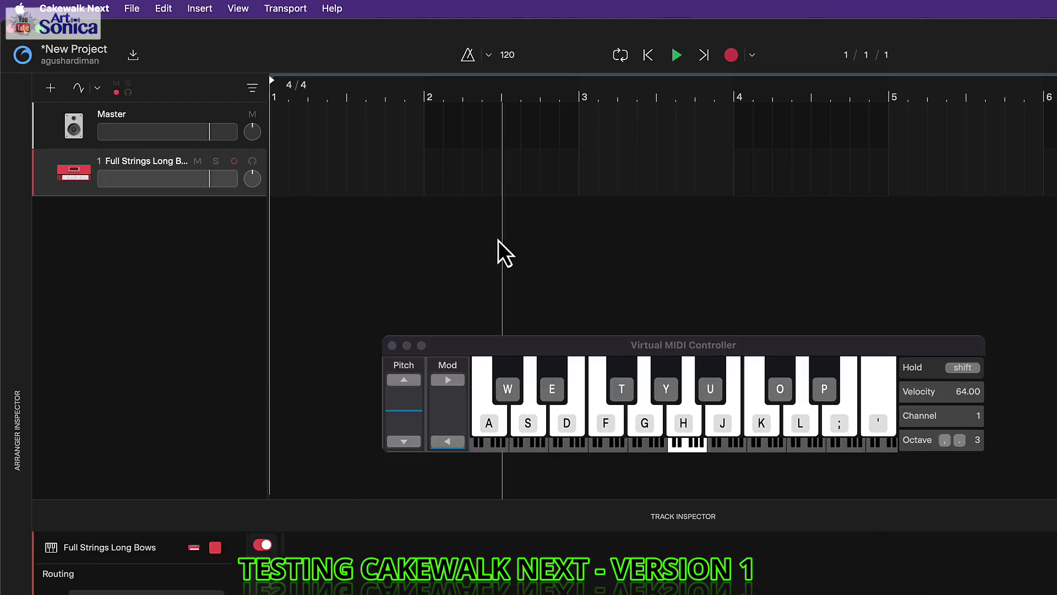
# - Audition the strings instrument with the notes A, G, F, U and K of the Virtual MIDI Controller
pyautogui.press('a')
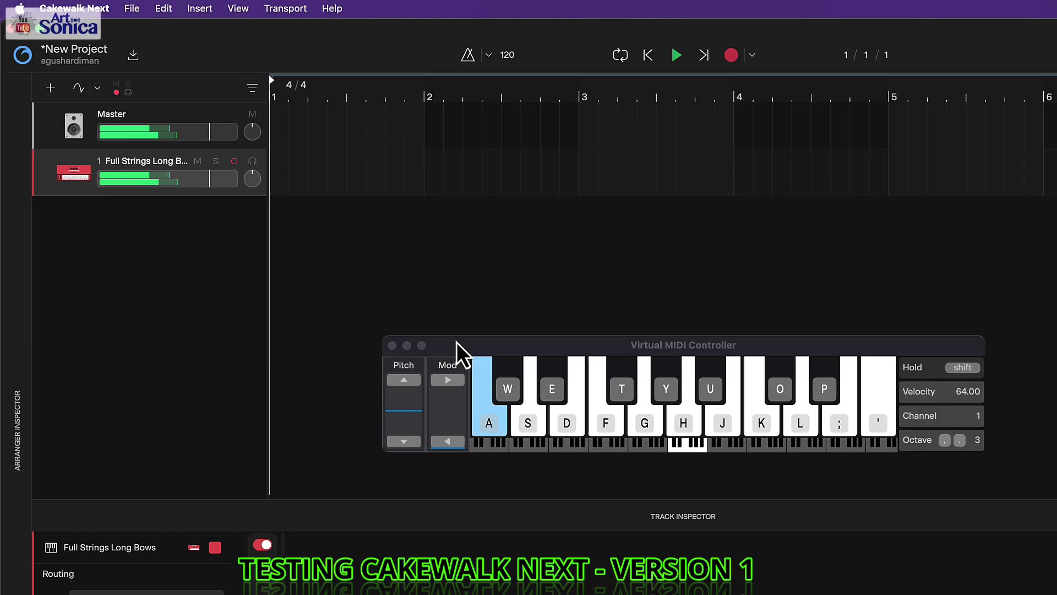
pyautogui.press('g')
pyautogui.press('f')
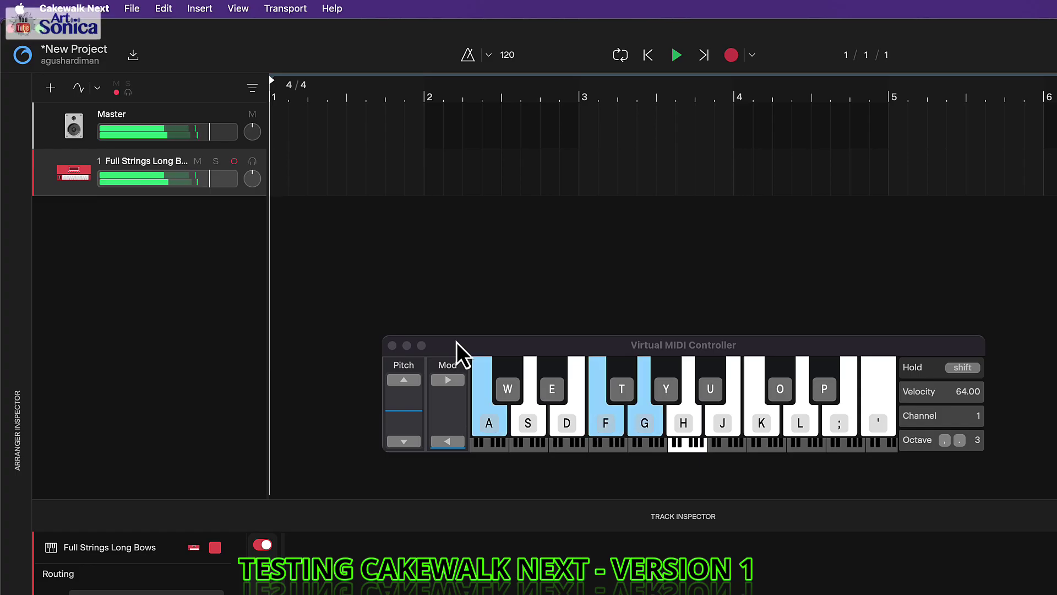
pyautogui.press('u')
pyautogui.press('k')
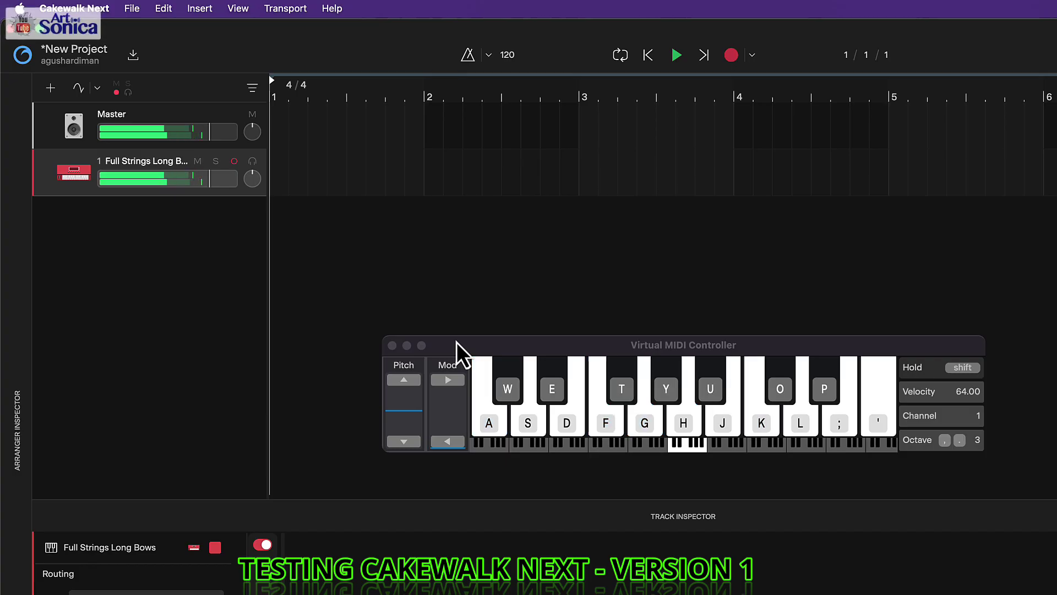
# - Tap in a project tempo of 66.52 and set the metronome click to Both
pyautogui.click(490, 58)
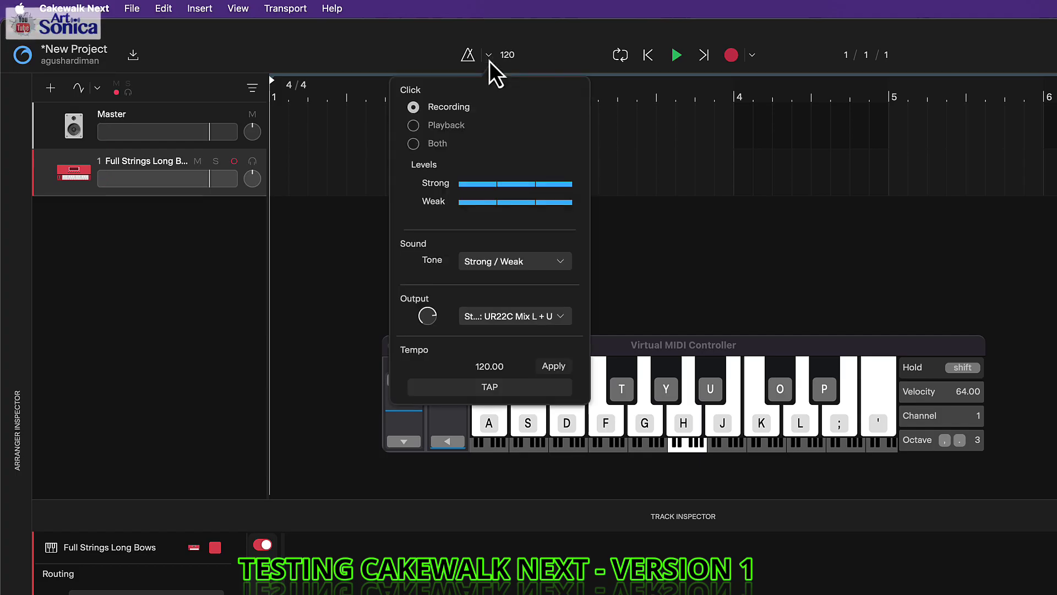
pyautogui.click(468, 392)
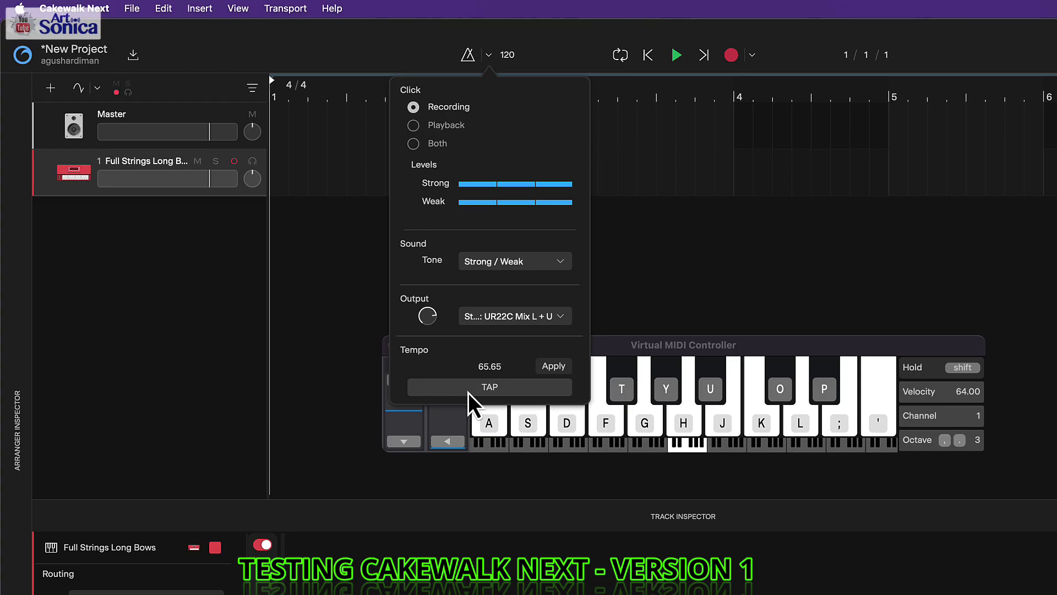
pyautogui.click(468, 392)
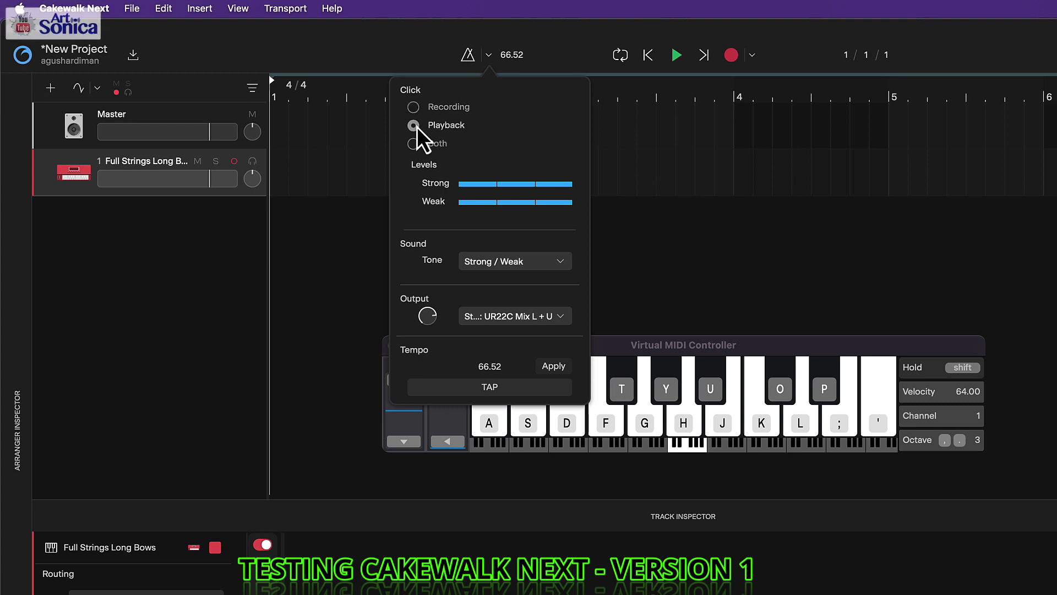
pyautogui.click(412, 144)
pyautogui.click(488, 56)
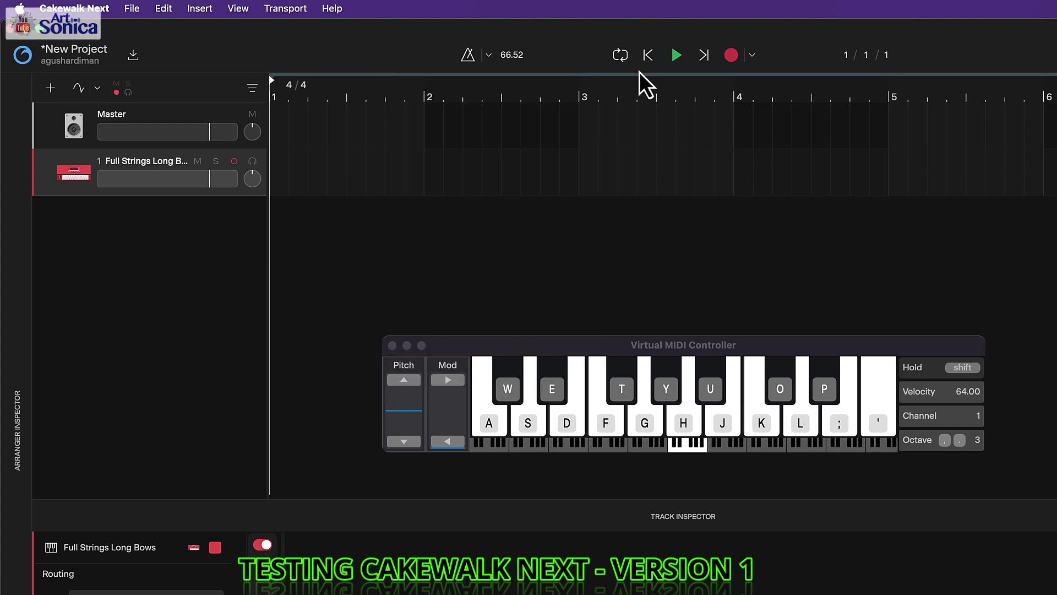
# - Enable the record count-in, keeping it at 1 measure, and check its count and unit options
pyautogui.click(752, 56)
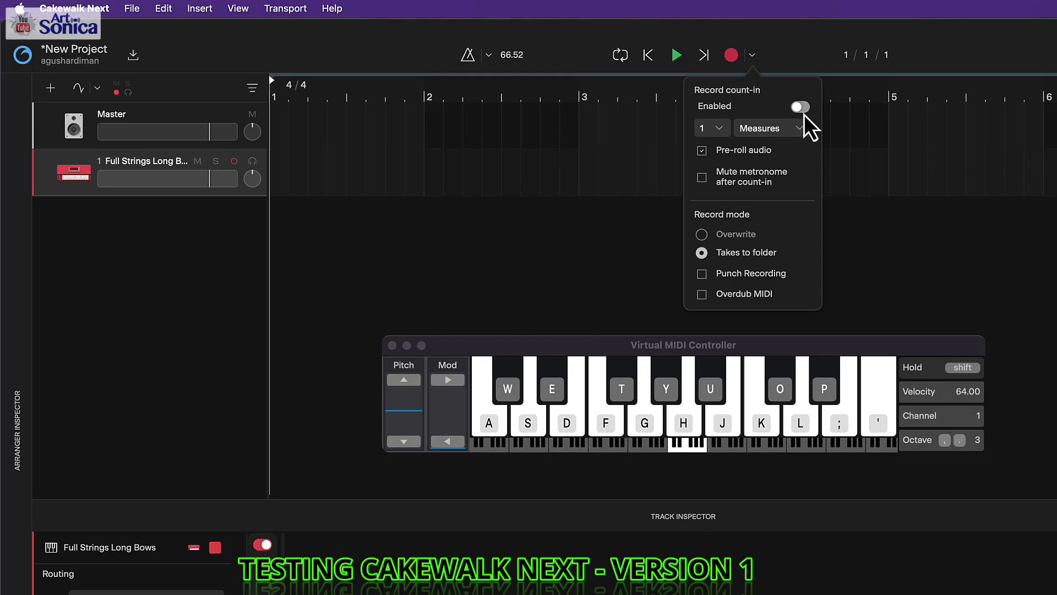
pyautogui.click(719, 128)
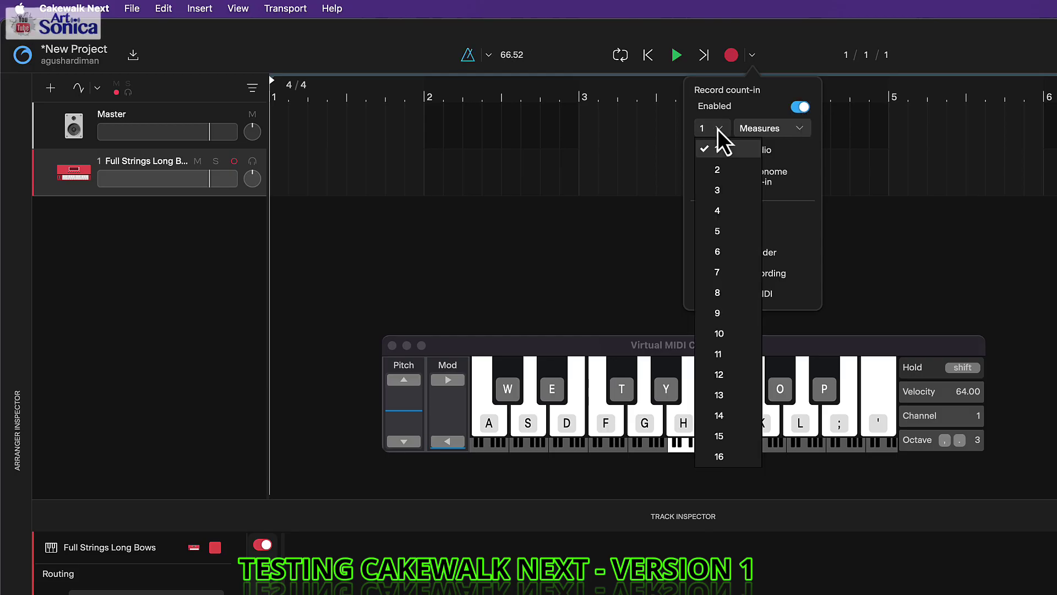
pyautogui.click(796, 128)
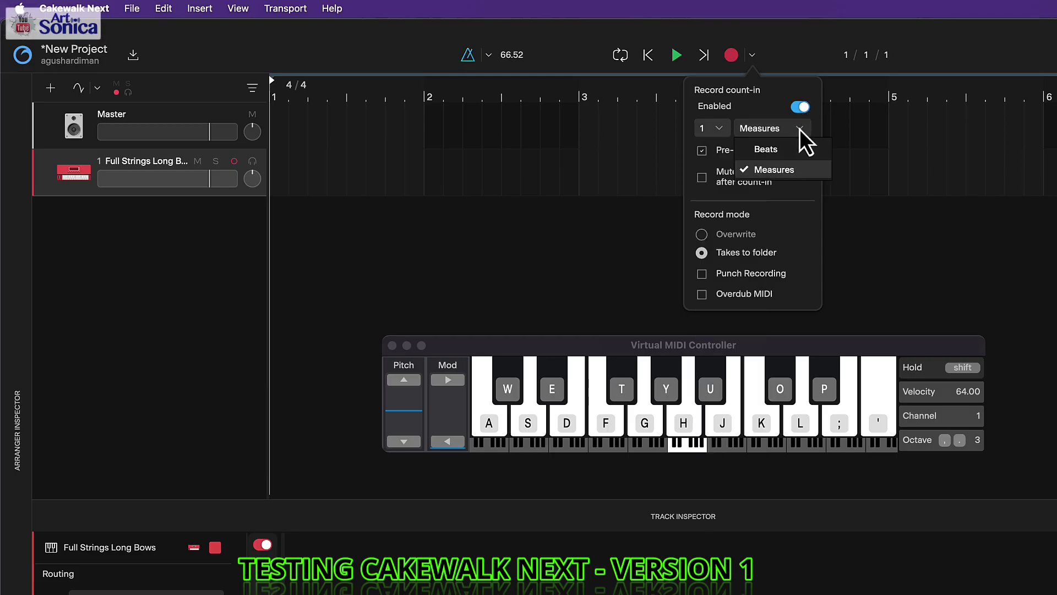
pyautogui.click(752, 120)
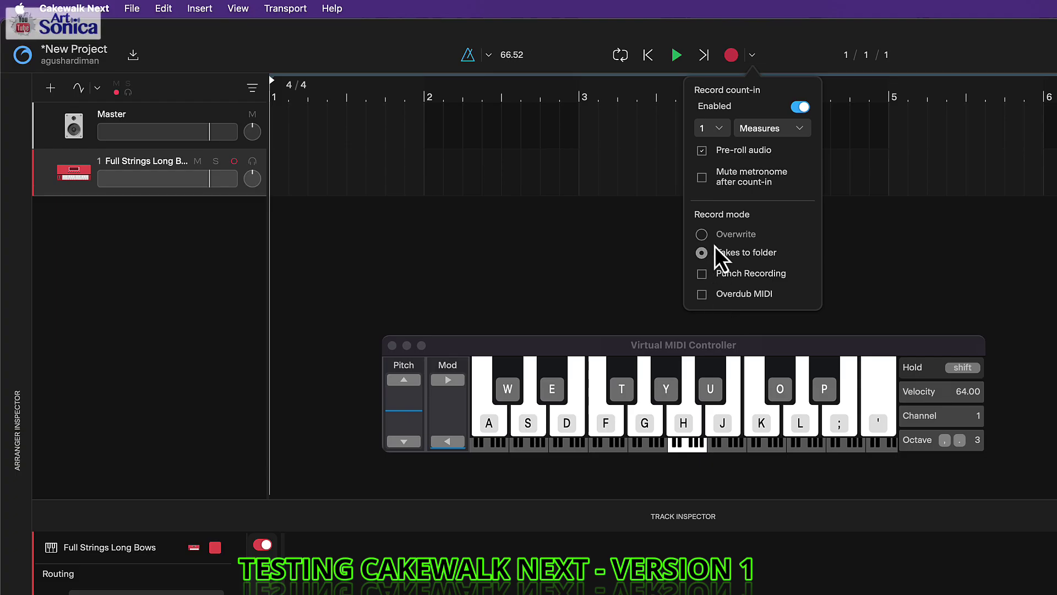
pyautogui.click(688, 37)
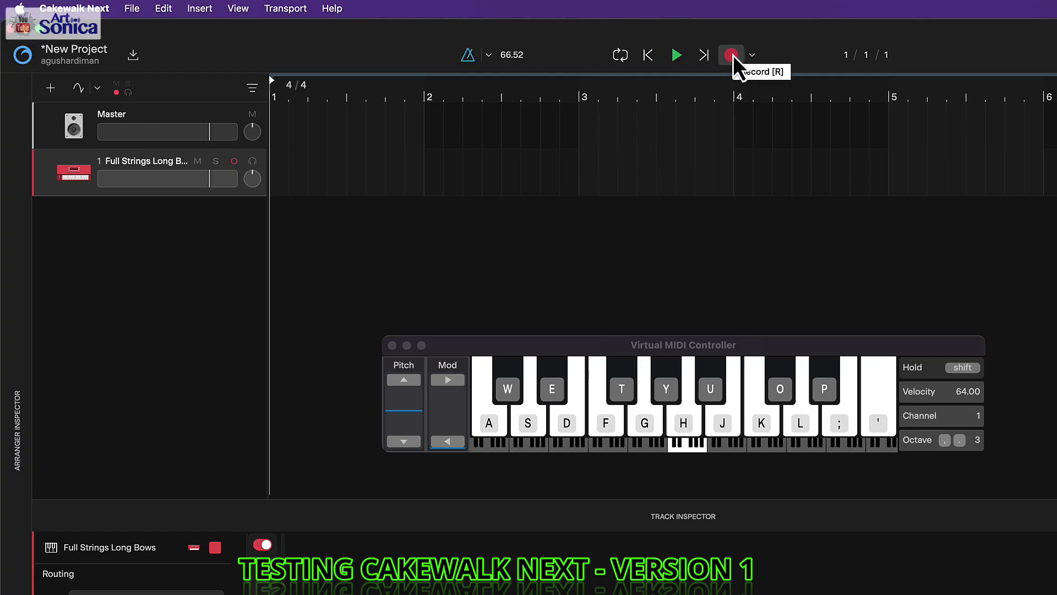
# - Start recording the strings track at bar 1, playing A, F and G followed by the chords A-F-H, S-G-J and E-G-K
pyautogui.click(733, 55)
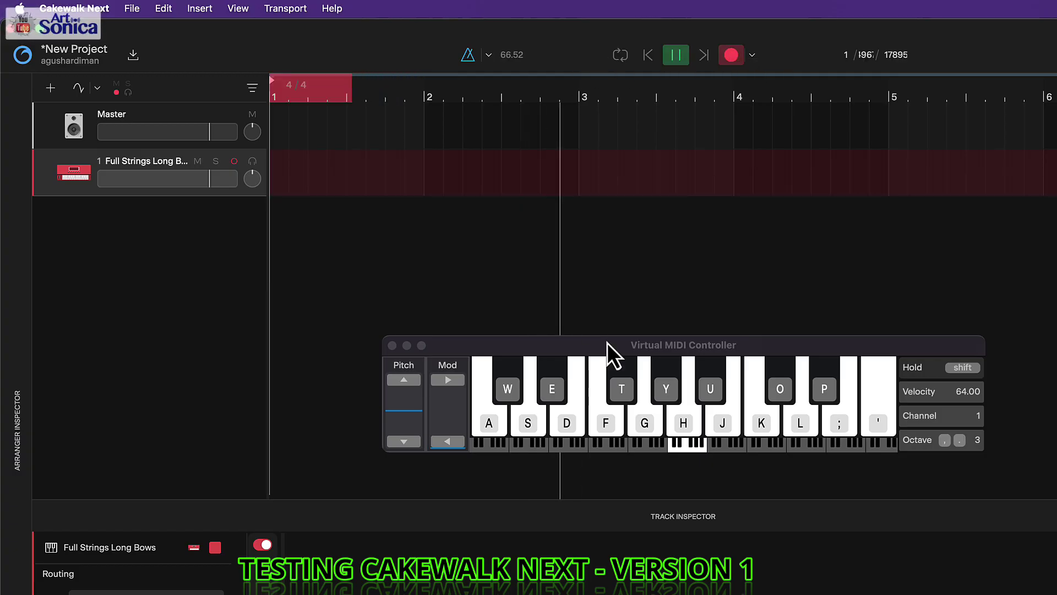
pyautogui.press('a')
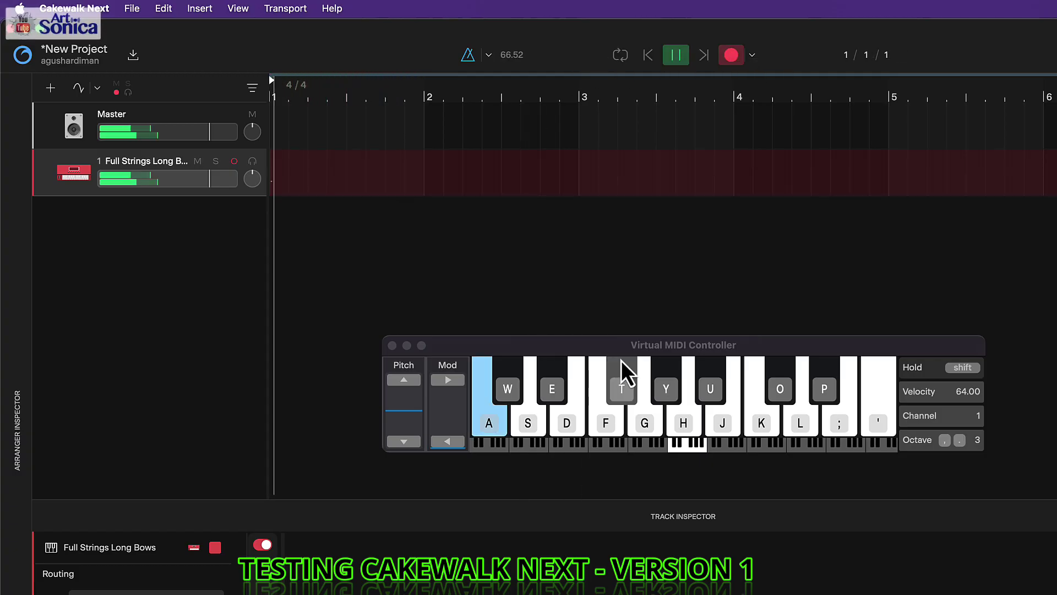
pyautogui.press('f')
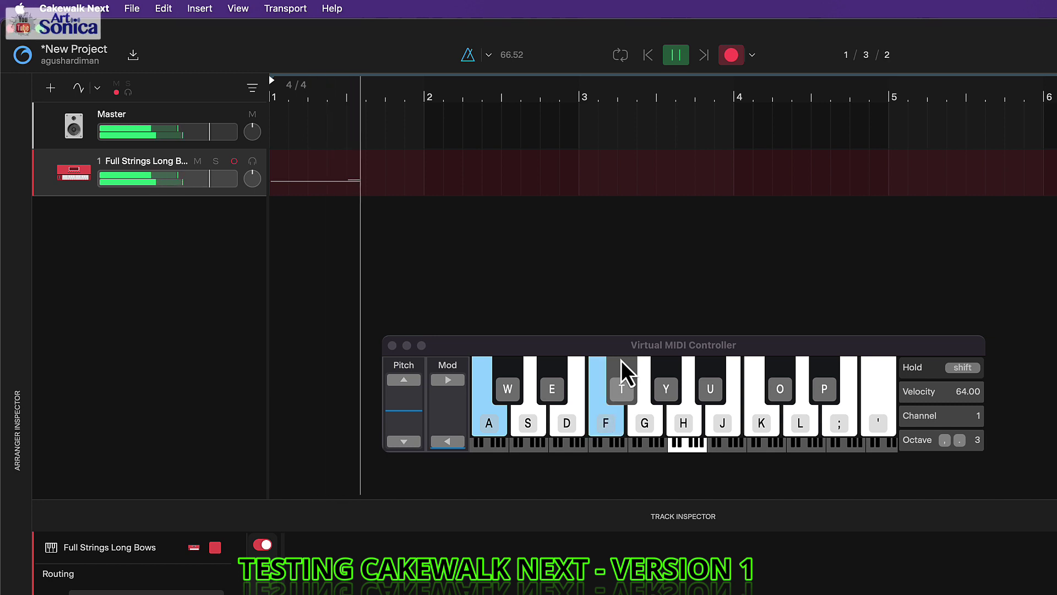
pyautogui.press('g')
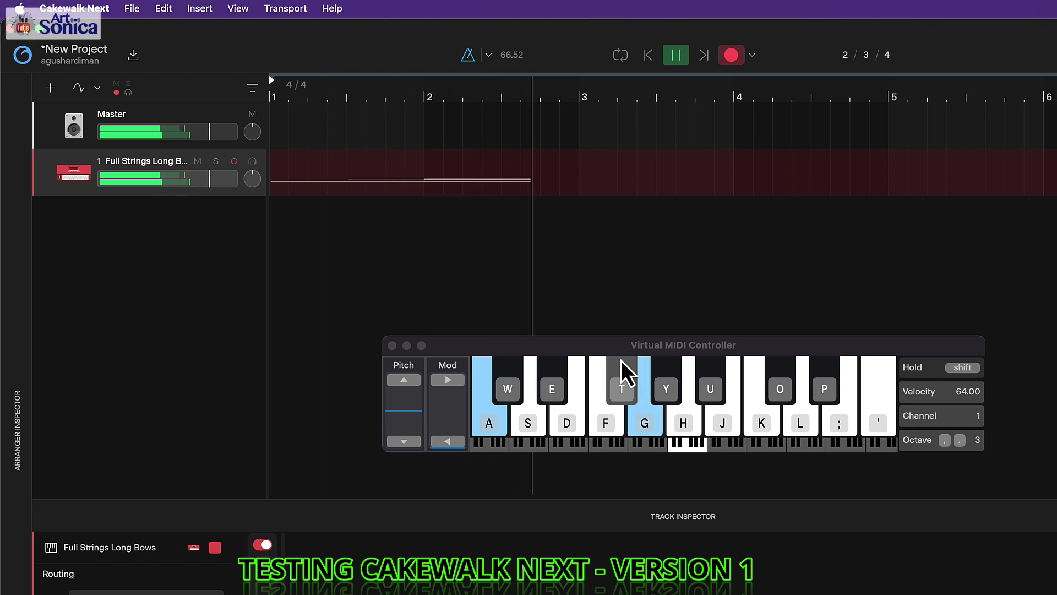
pyautogui.press('a')
pyautogui.press('f')
pyautogui.press('h')
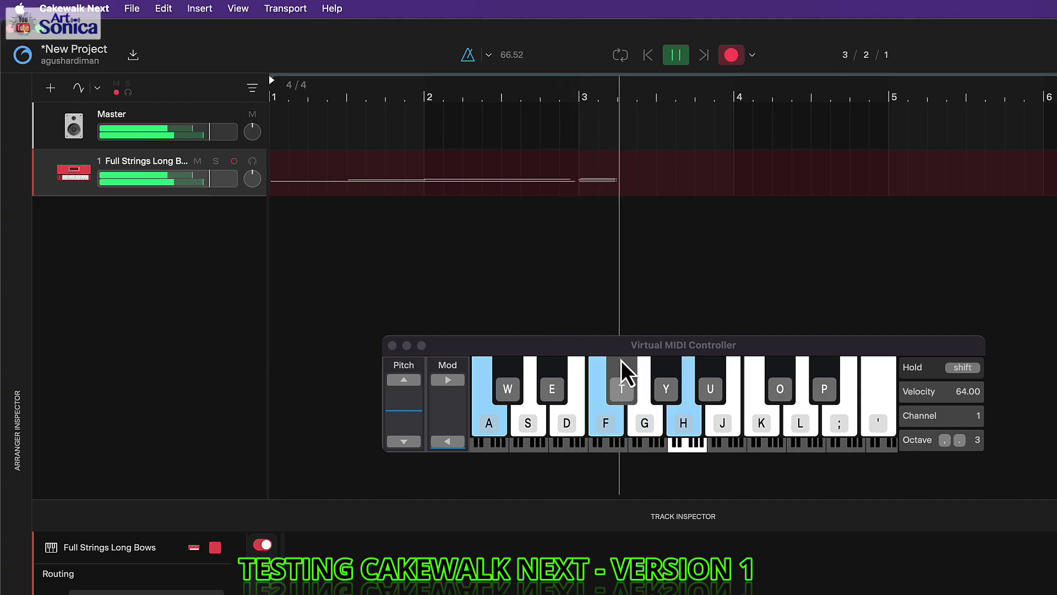
pyautogui.press('s')
pyautogui.press('g')
pyautogui.press('j')
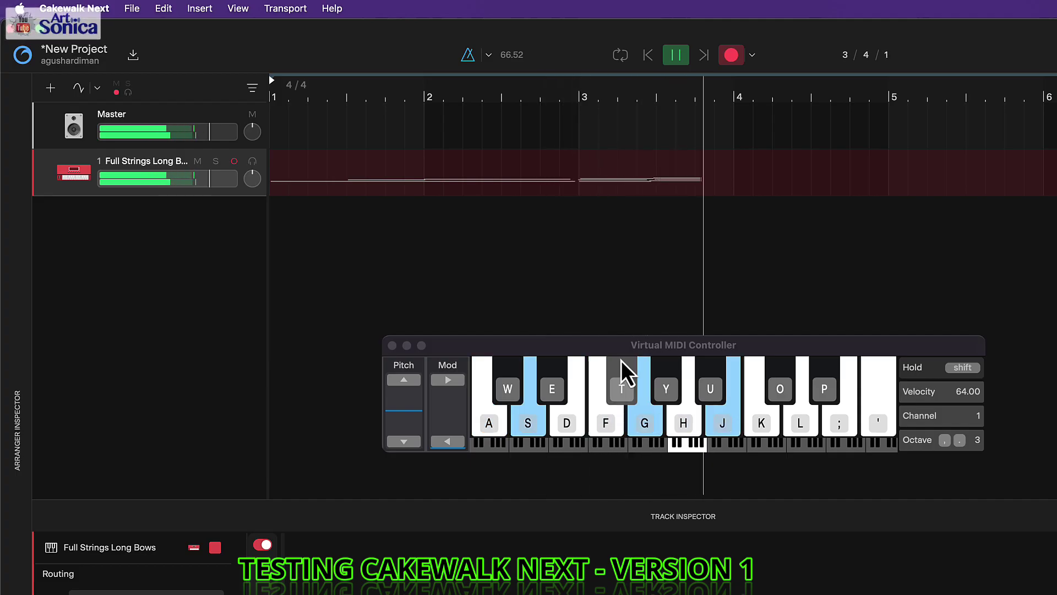
pyautogui.press('e')
pyautogui.press('g')
pyautogui.press('k')
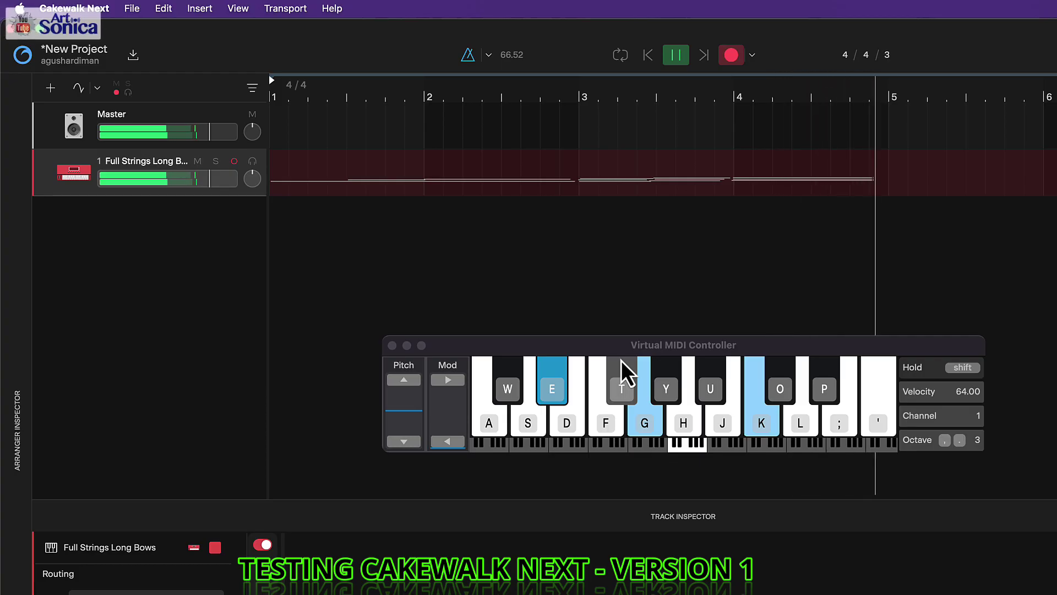
# - Continue the strings take from bar 5 with A-E-G, S-G-J, A-E-G and K, and stop recording just after bar 8
pyautogui.press('a')
pyautogui.press('e')
pyautogui.press('g')
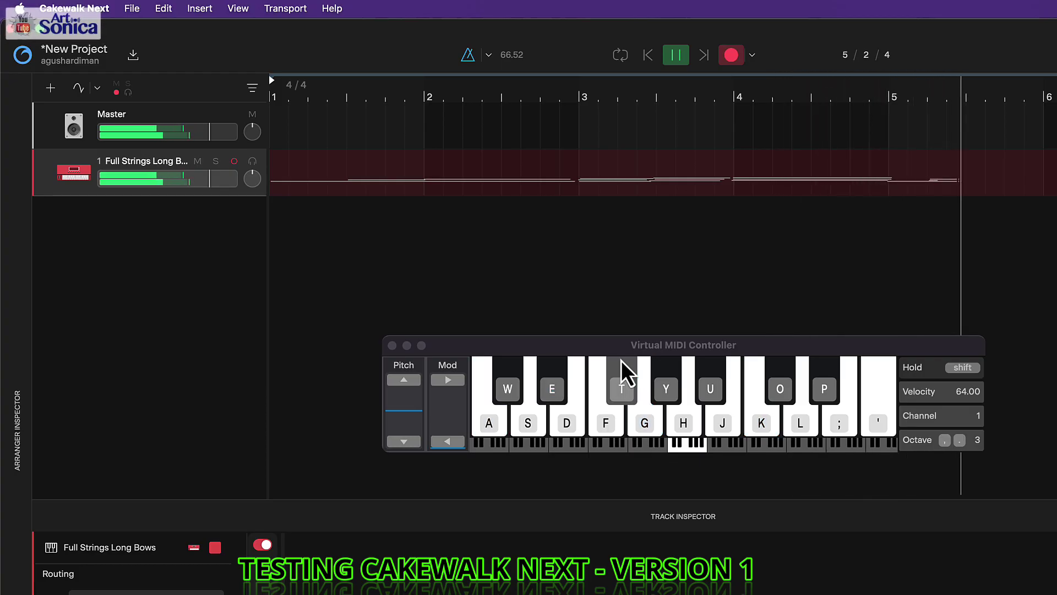
pyautogui.press('s')
pyautogui.press('g')
pyautogui.press('j')
pyautogui.press('a')
pyautogui.press('e')
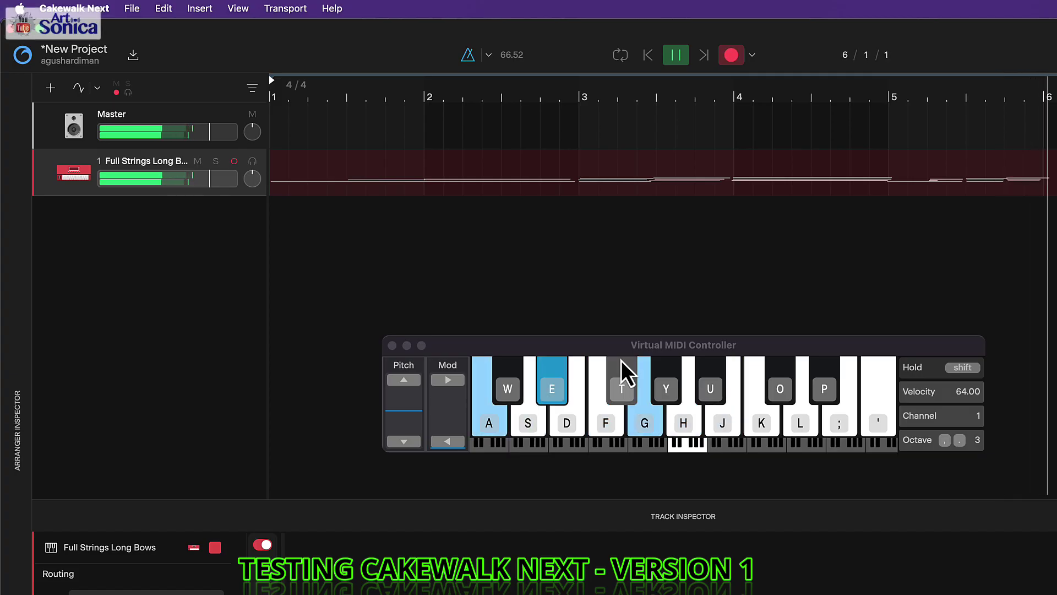
pyautogui.press('k')
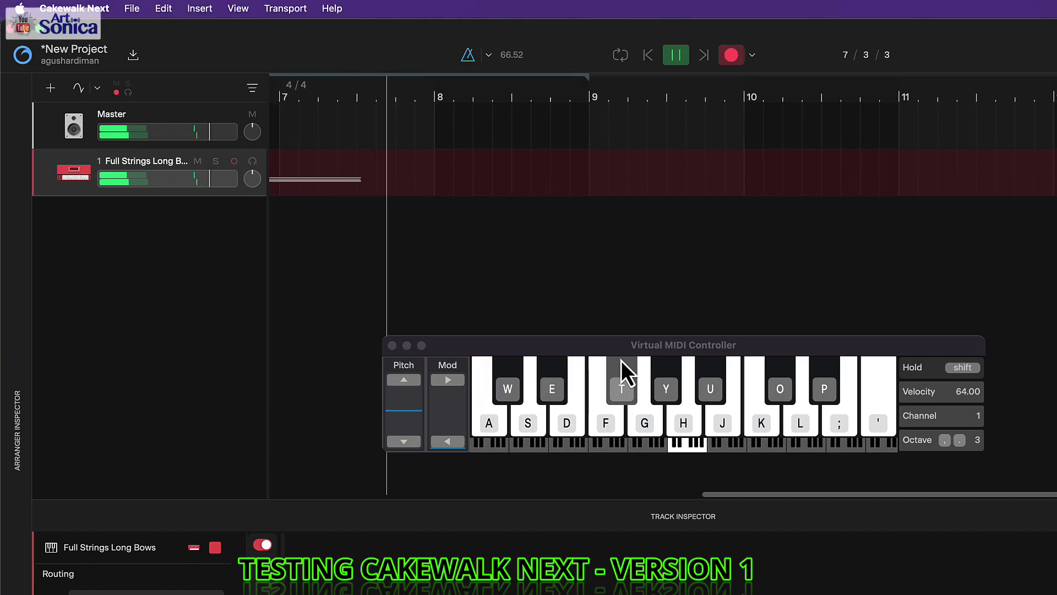
pyautogui.click(686, 58)
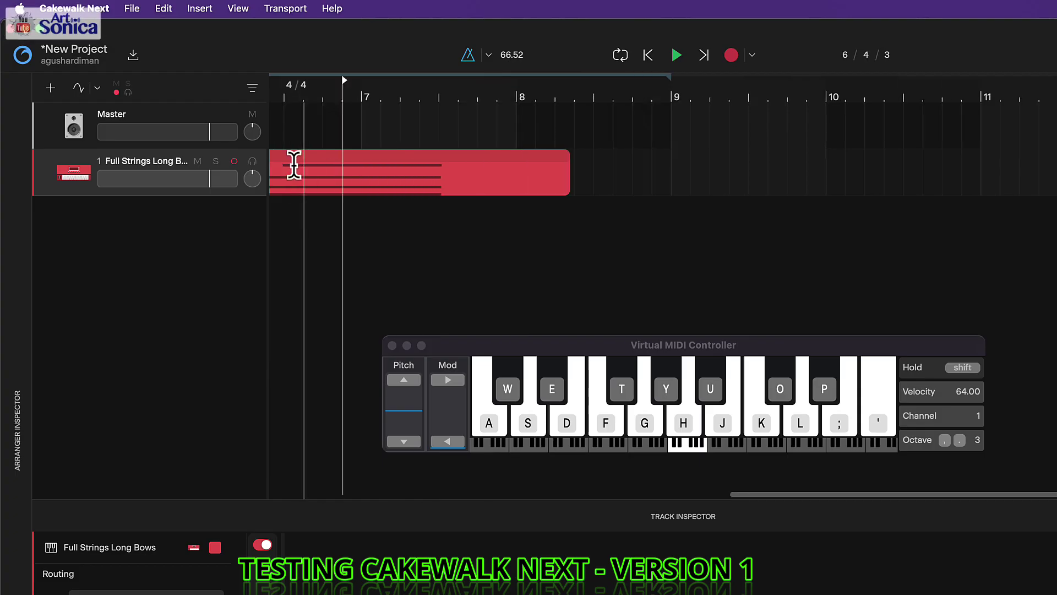
# - Enlarge the strings track's height to see the recorded notes in its clip more clearly
pyautogui.click(294, 164)
pyautogui.click(293, 164)
pyautogui.click(285, 164)
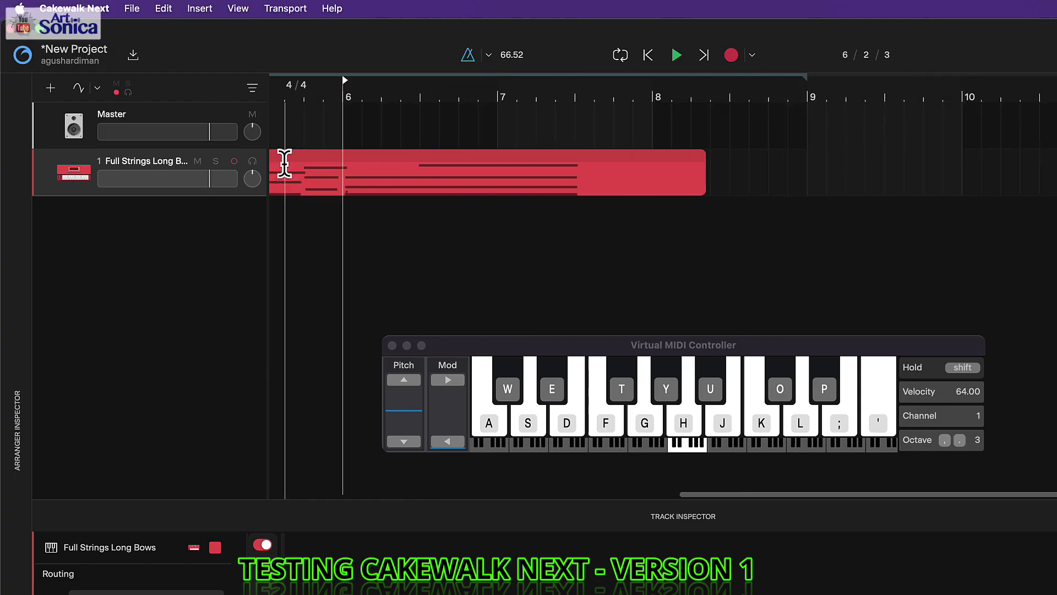
pyautogui.click(285, 163)
pyautogui.press('Left')
pyautogui.press('Left')
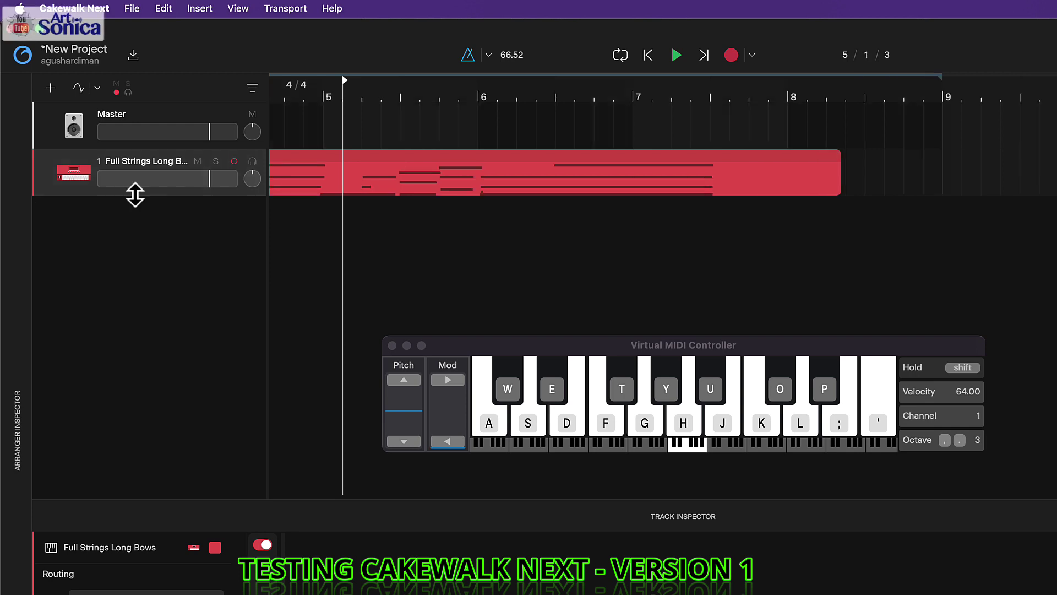
pyautogui.moveTo(128, 238); pyautogui.dragTo(128, 261)
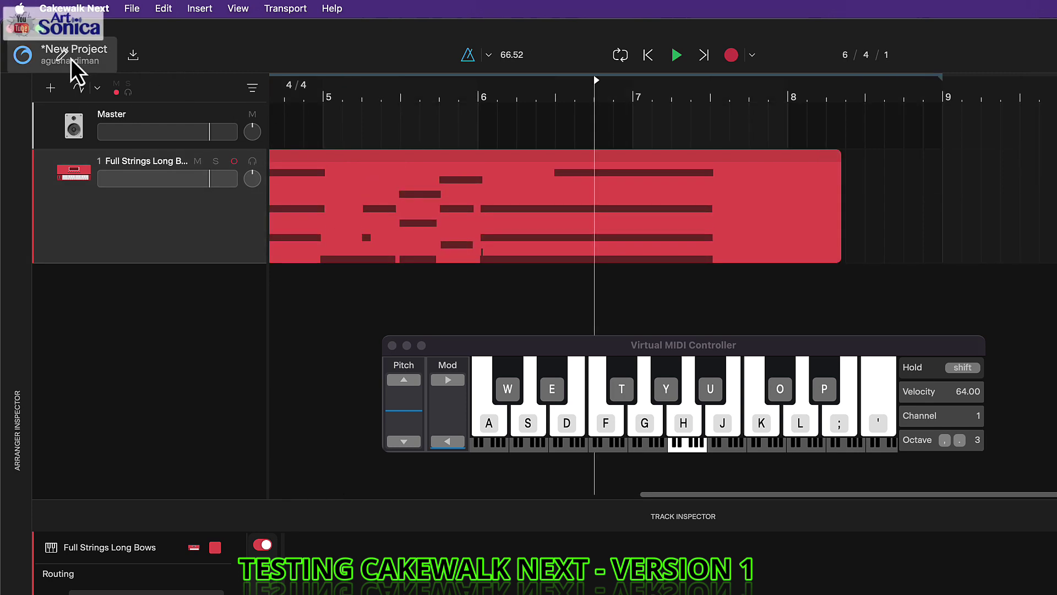
# - Add a Sampler track to the project and show the Loop Browser
pyautogui.click(51, 87)
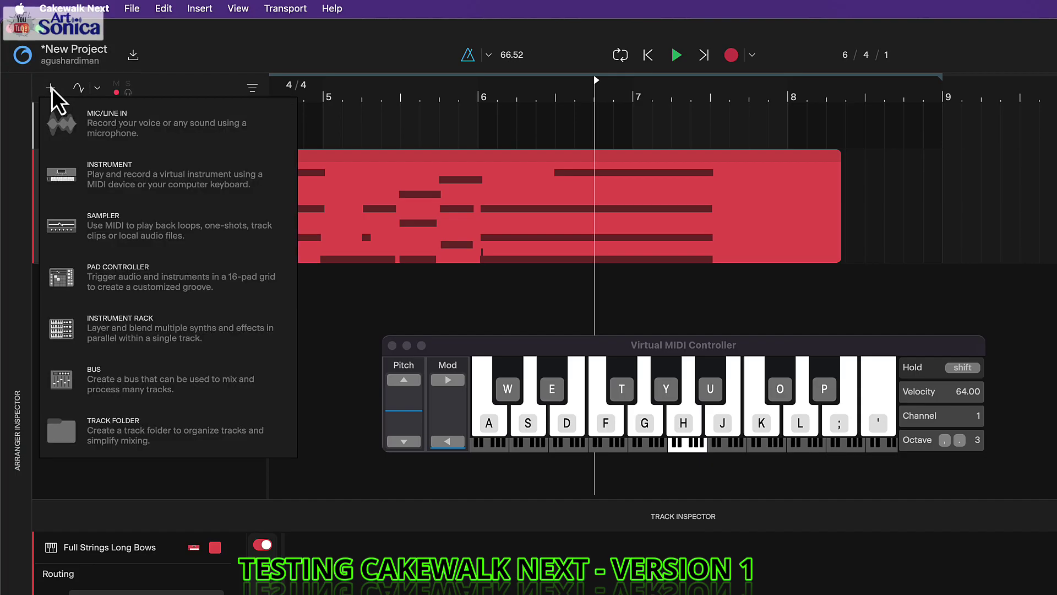
pyautogui.click(150, 236)
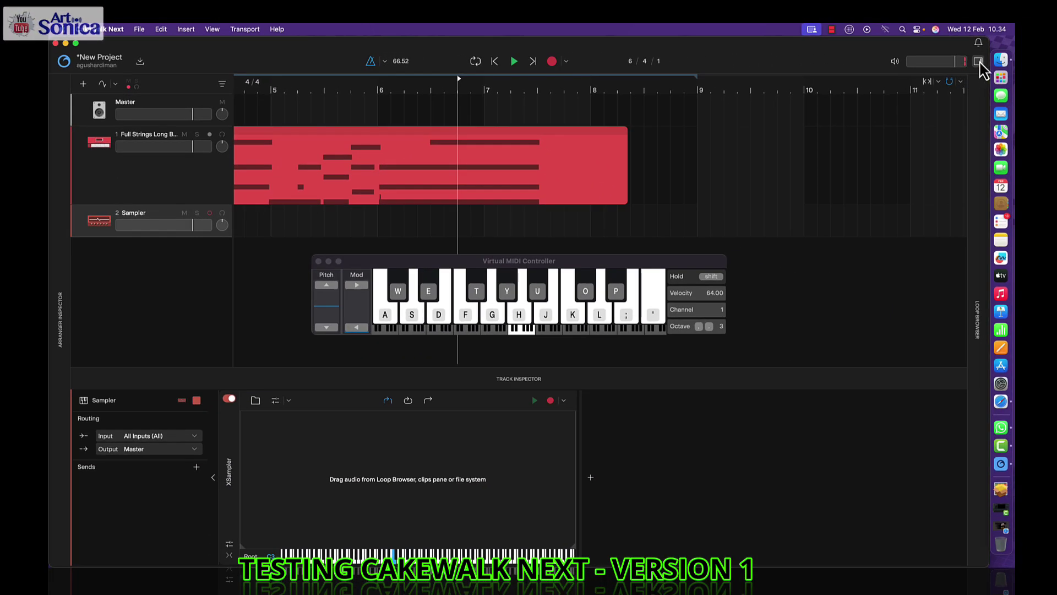
pyautogui.click(979, 61)
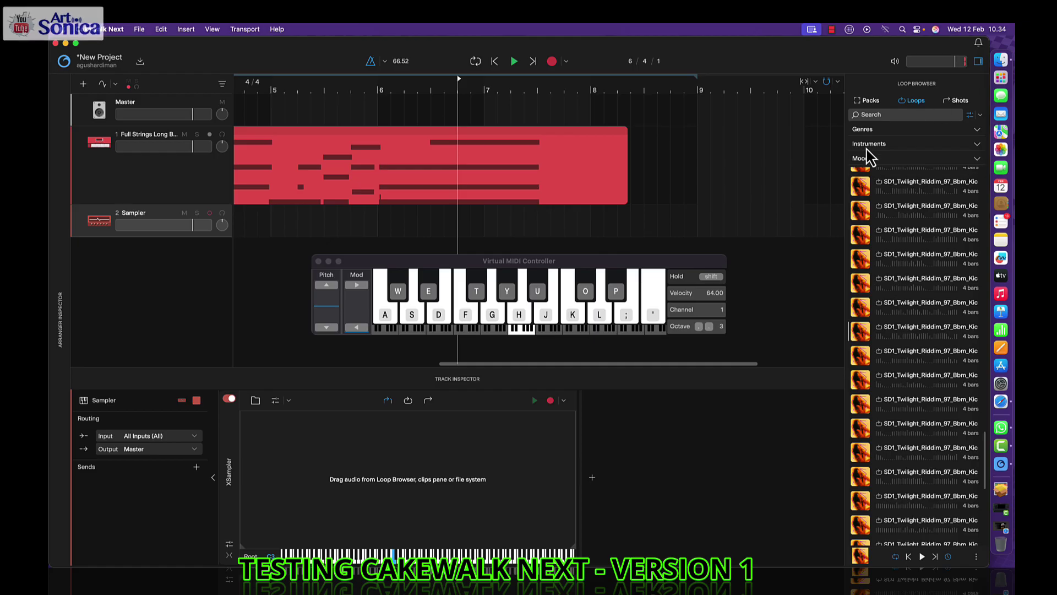
# - Load the SD2_Blessings_Snare one-shot into the sampler and audition it at several pitches
pyautogui.click(956, 101)
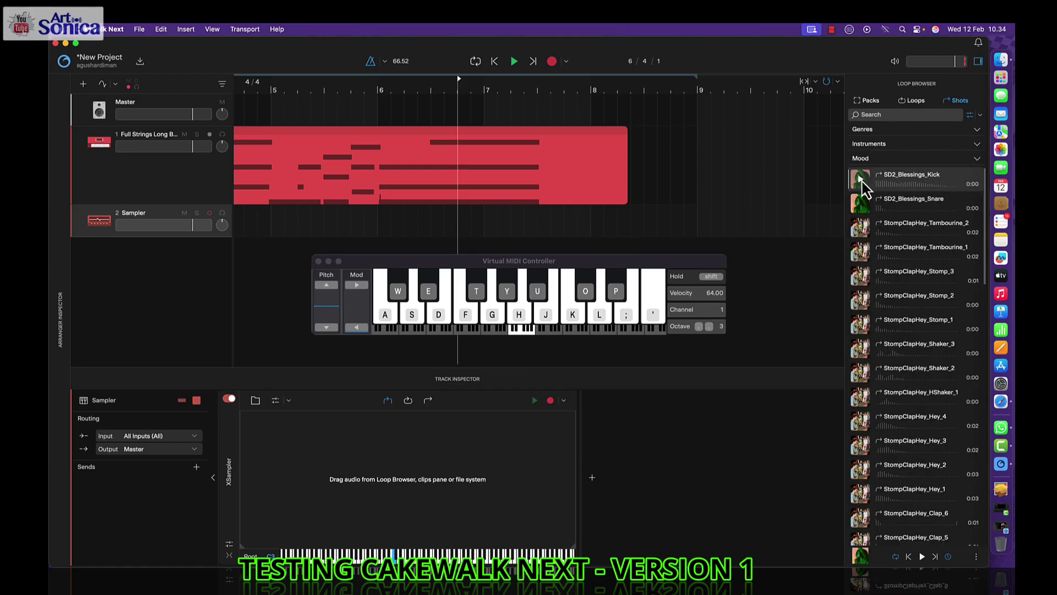
pyautogui.click(860, 203)
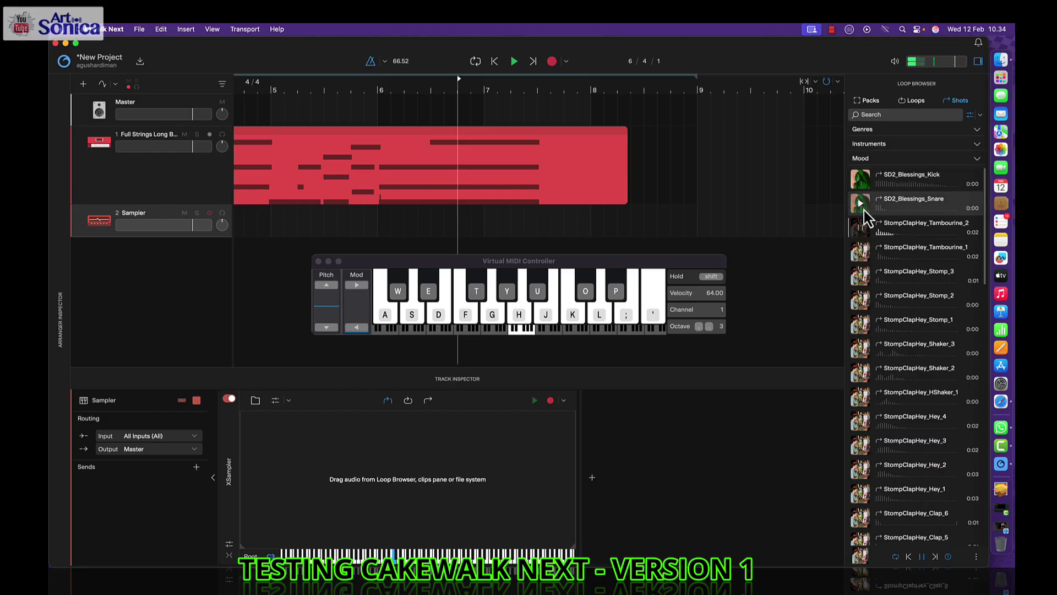
pyautogui.moveTo(899, 211); pyautogui.dragTo(360, 465)
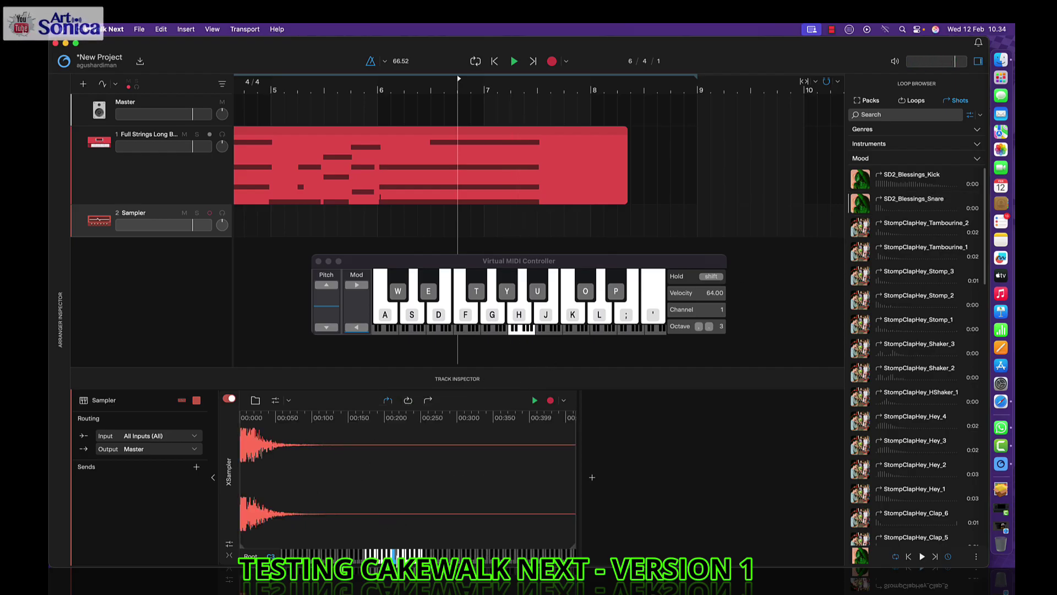
pyautogui.click(395, 560)
pyautogui.click(399, 560)
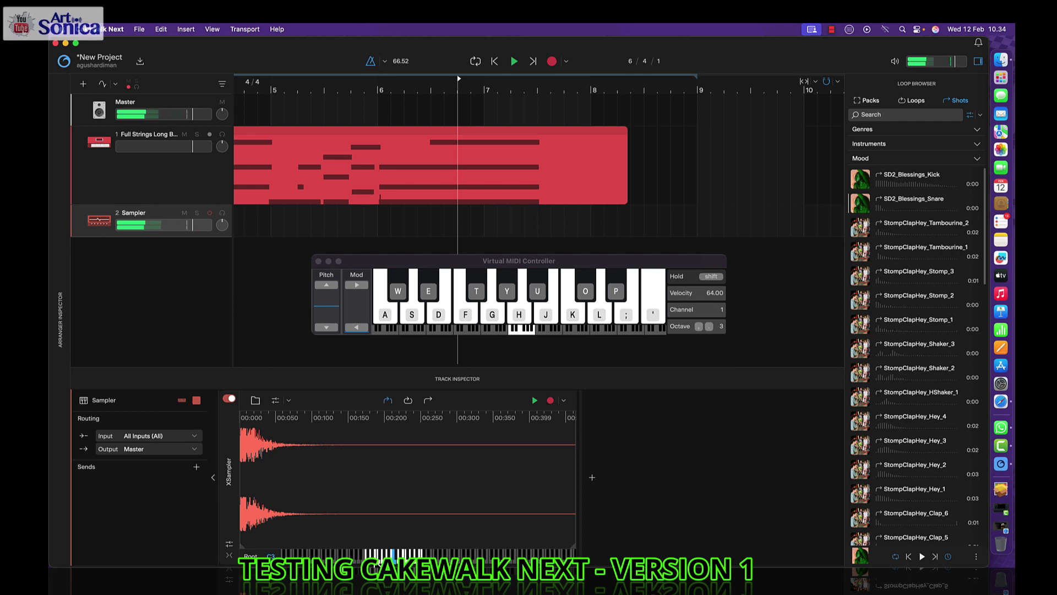
pyautogui.click(403, 559)
pyautogui.click(407, 556)
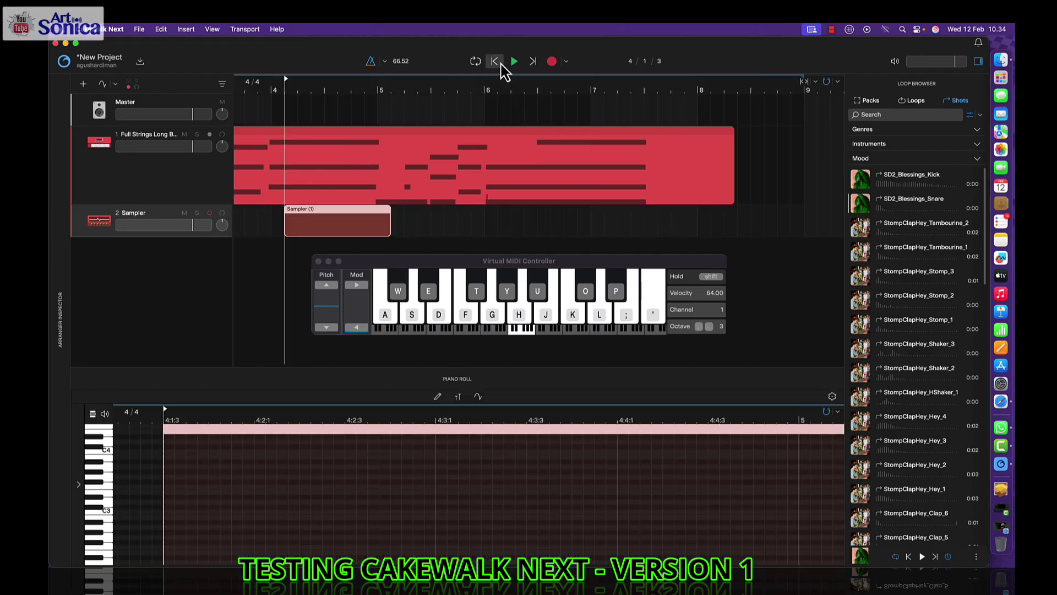
# - Play the project from the start and pause just after bar 3 begins
pyautogui.click(494, 61)
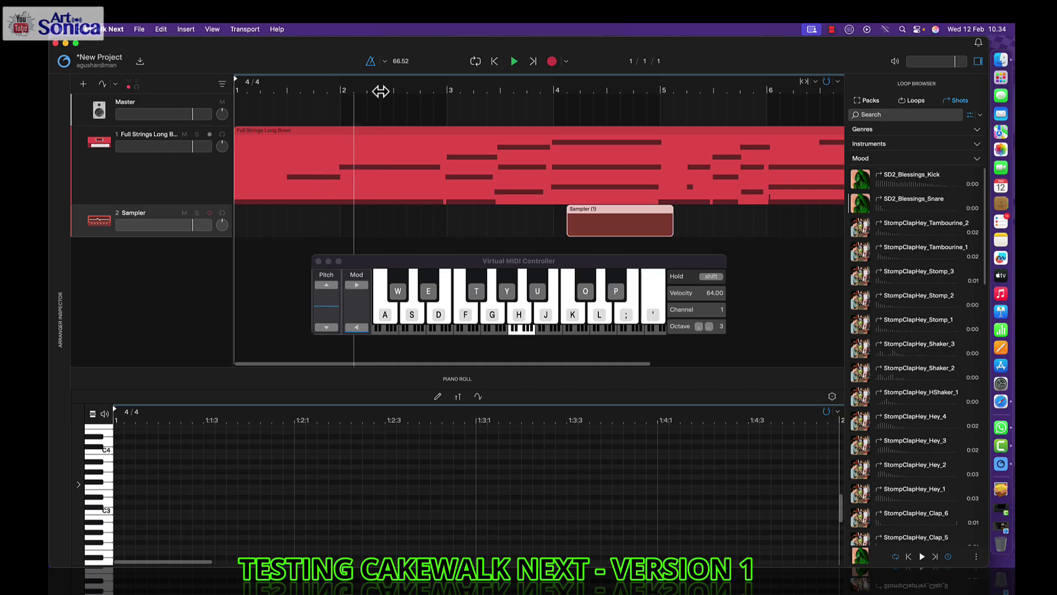
pyautogui.click(515, 65)
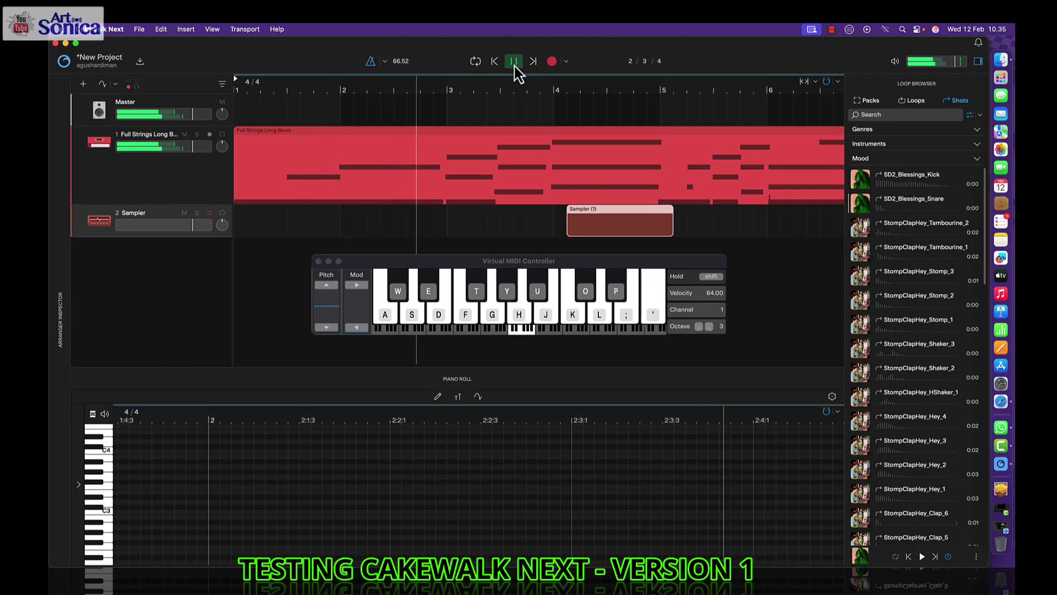
pyautogui.click(514, 62)
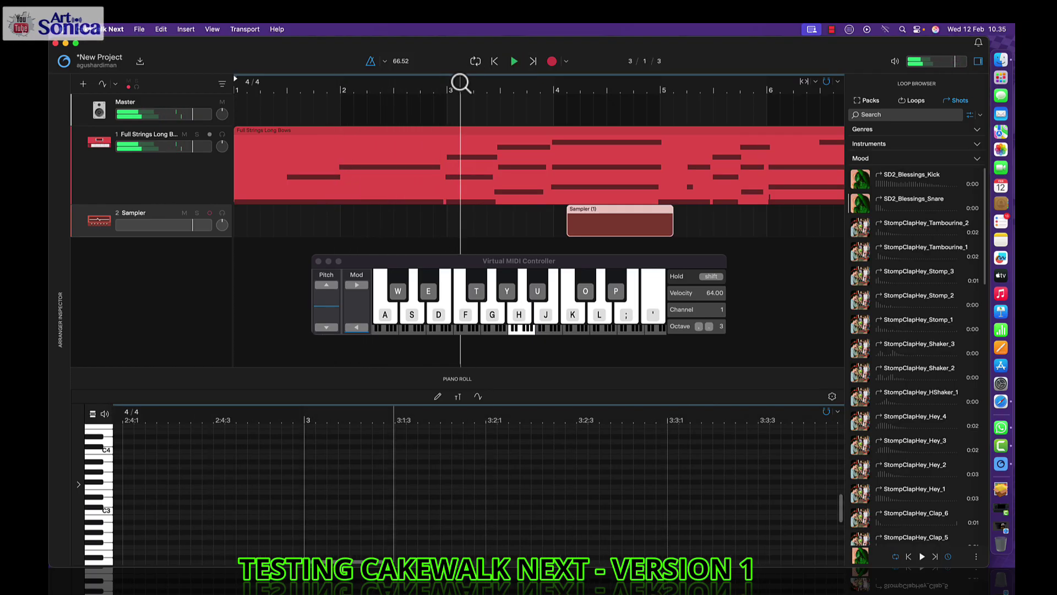
# - Create a sampler pattern at bar 3 in the piano roll with two consecutive C3 notes followed by a higher note
pyautogui.moveTo(308, 512)
pyautogui.mouseDown()
pyautogui.moveTo(489, 514)
pyautogui.moveTo(324, 511)
pyautogui.mouseUp()
pyautogui.click(341, 496)
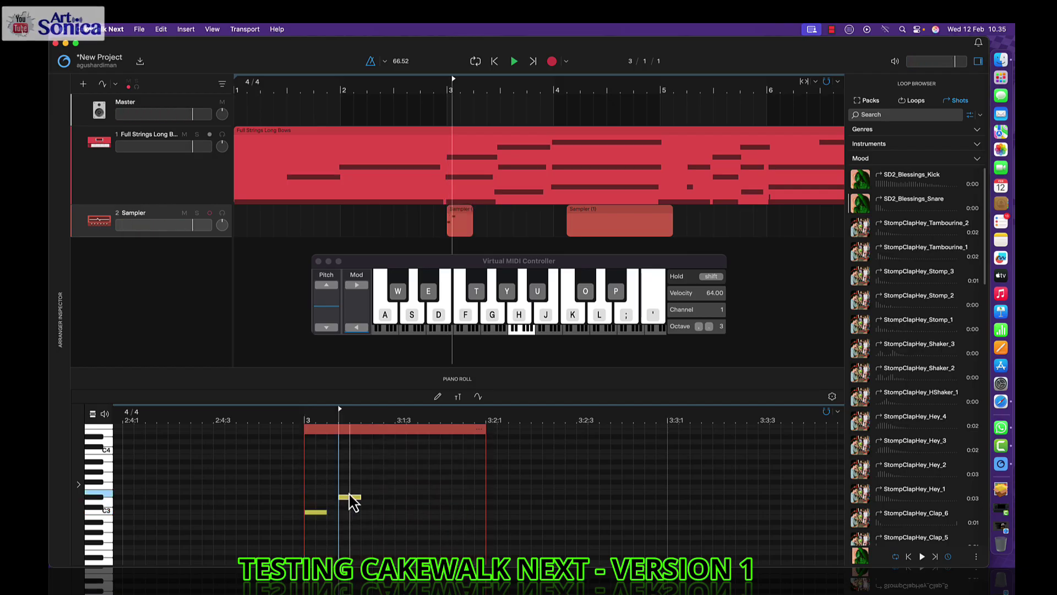
pyautogui.moveTo(349, 498); pyautogui.dragTo(366, 504)
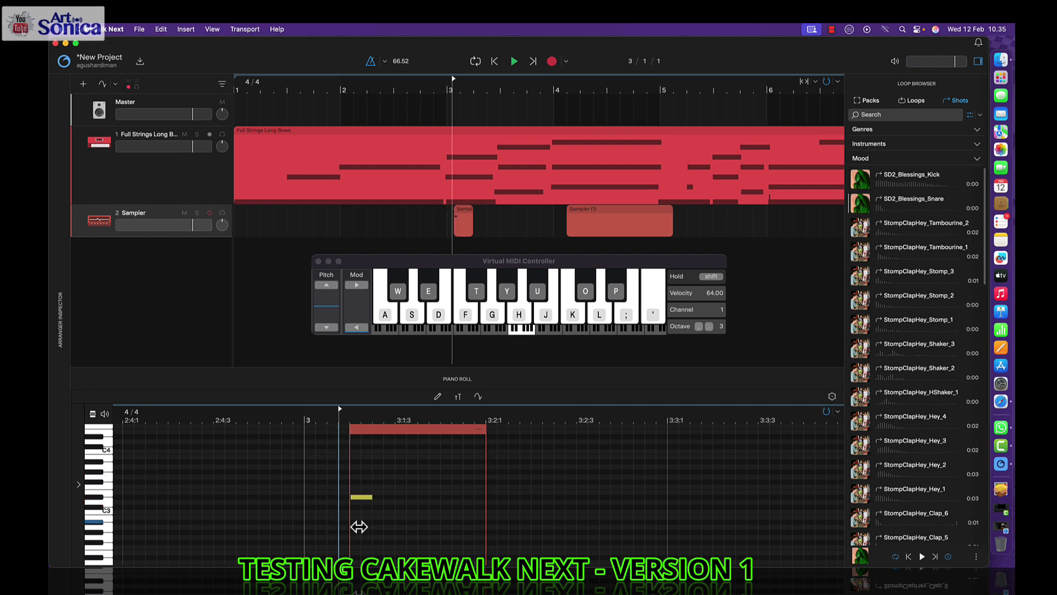
pyautogui.moveTo(401, 535); pyautogui.dragTo(332, 501)
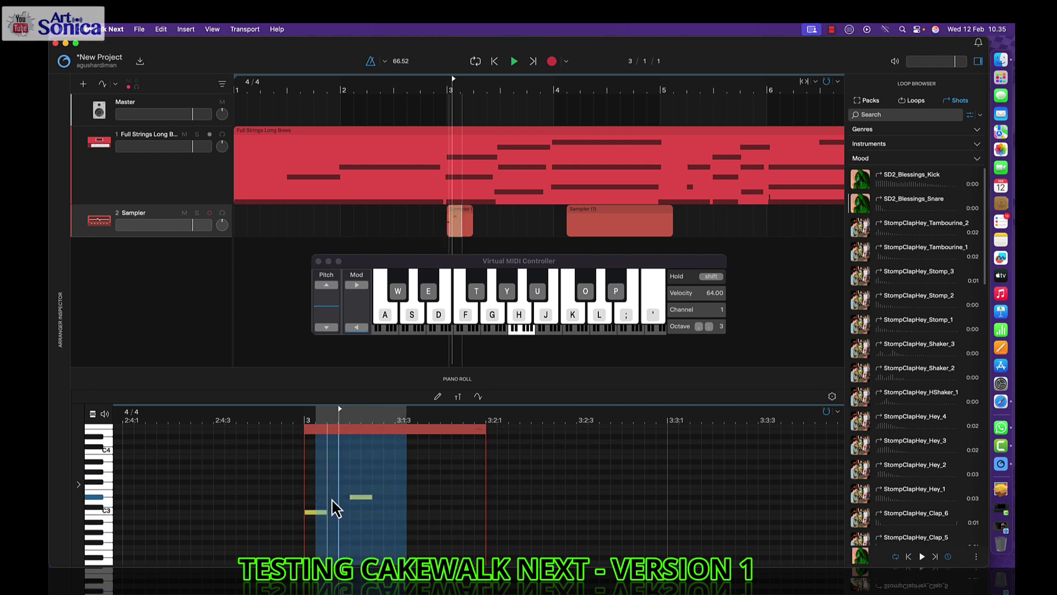
pyautogui.rightClick(319, 512)
pyautogui.click(378, 358)
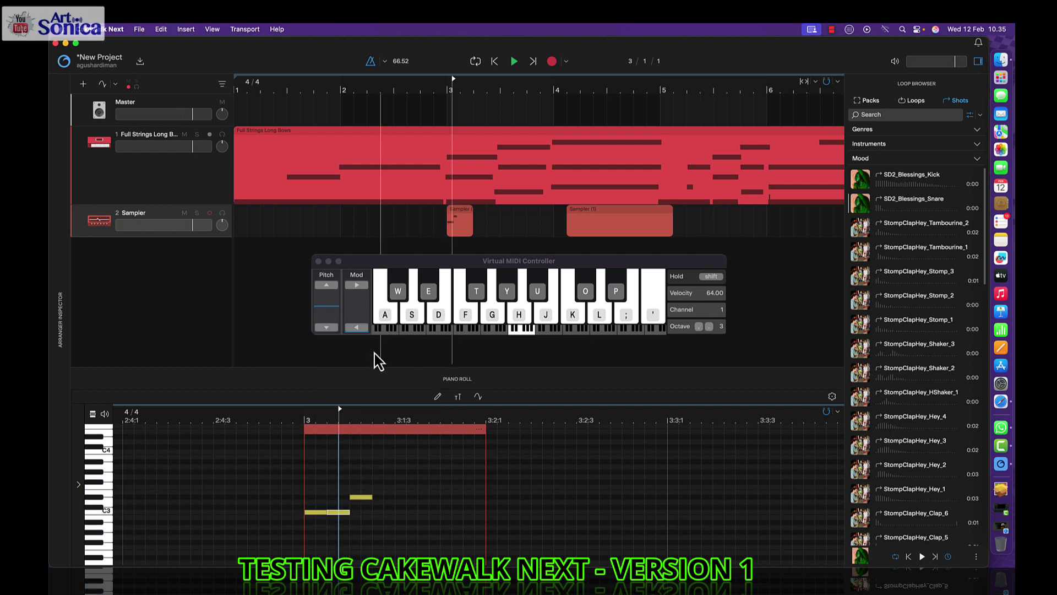
# - Delete the empty sampler clip that starts in bar 4
pyautogui.click(619, 218)
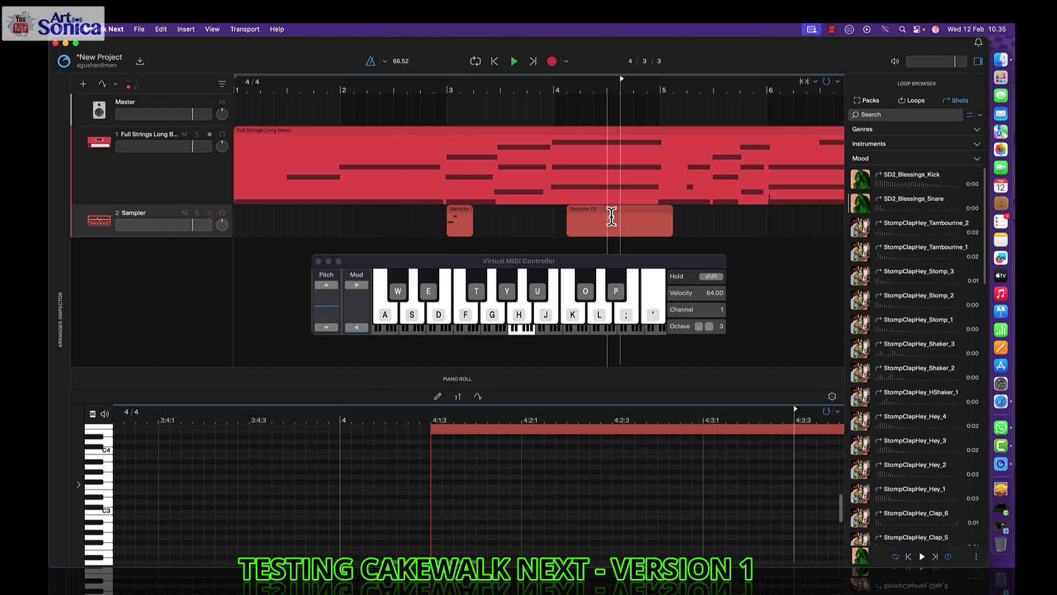
pyautogui.rightClick(616, 219)
pyautogui.click(538, 277)
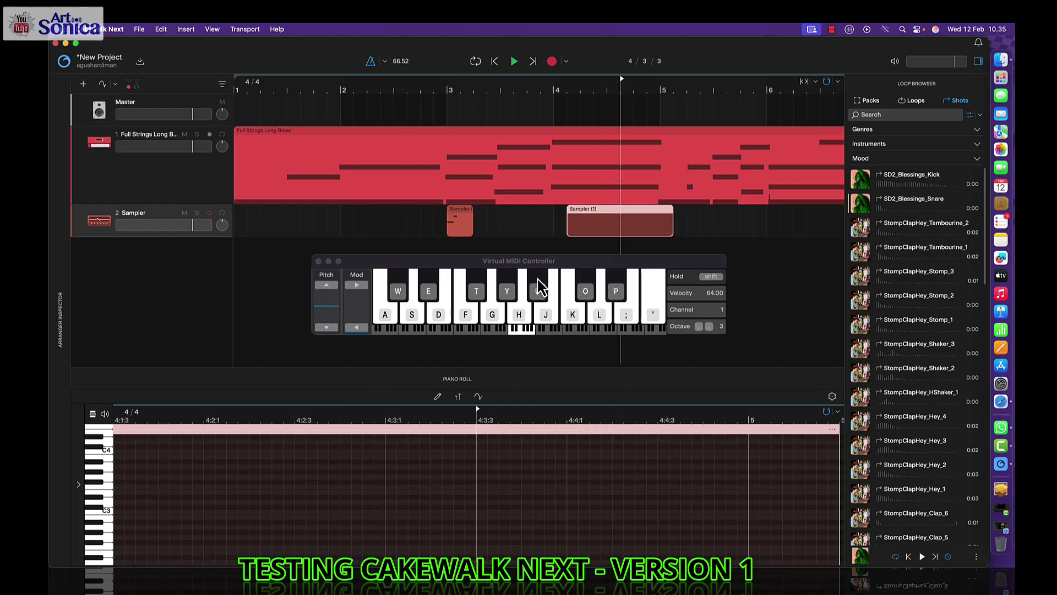
# - Play the project from bar 3 to hear the sampler pattern against the strings
pyautogui.click(458, 217)
pyautogui.click(450, 87)
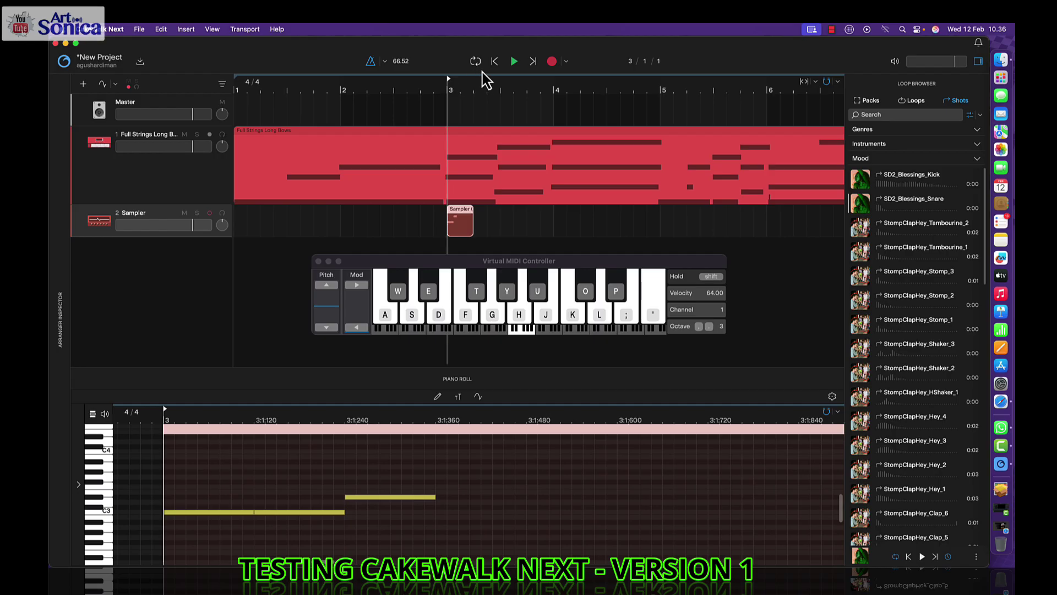
pyautogui.click(512, 62)
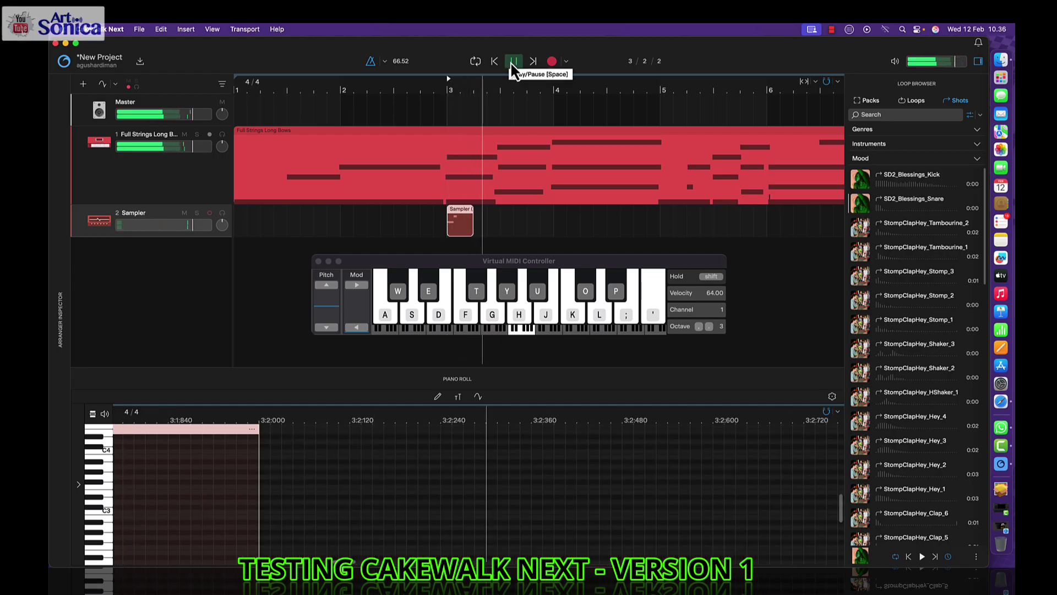
pyautogui.click(513, 62)
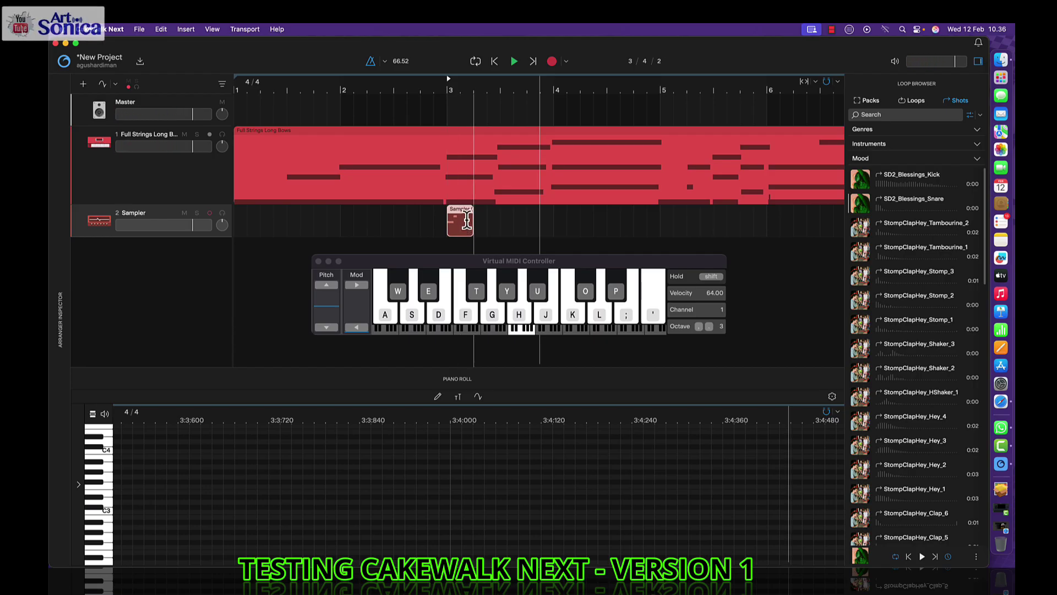
# - Duplicate the bar 3 sampler clip, move the copy to bar 4, and duplicate the pair to bars 5 and 6
pyautogui.rightClick(472, 216)
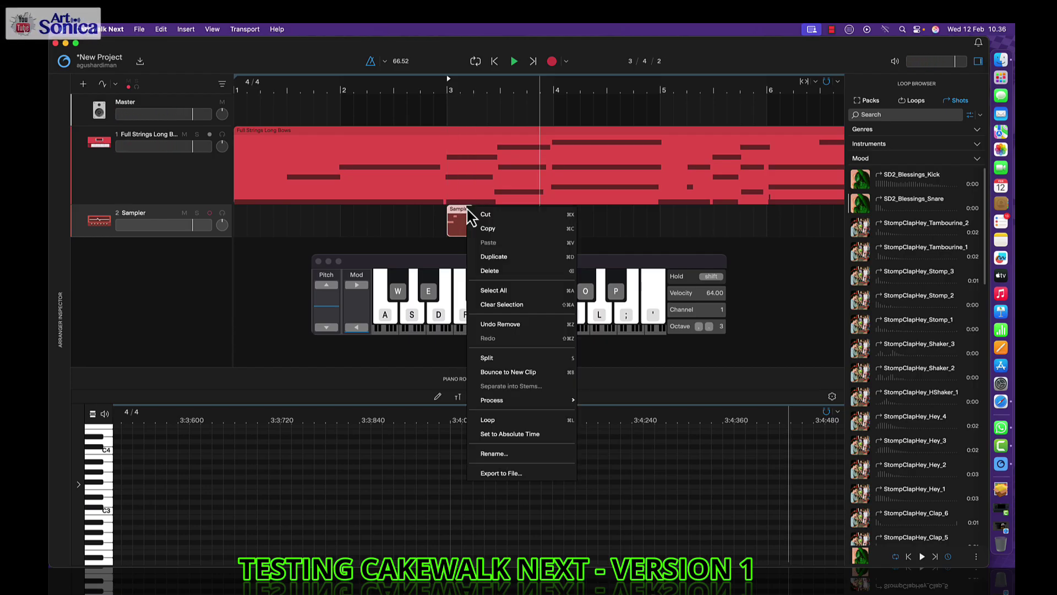
pyautogui.click(506, 263)
pyautogui.press('super+d')
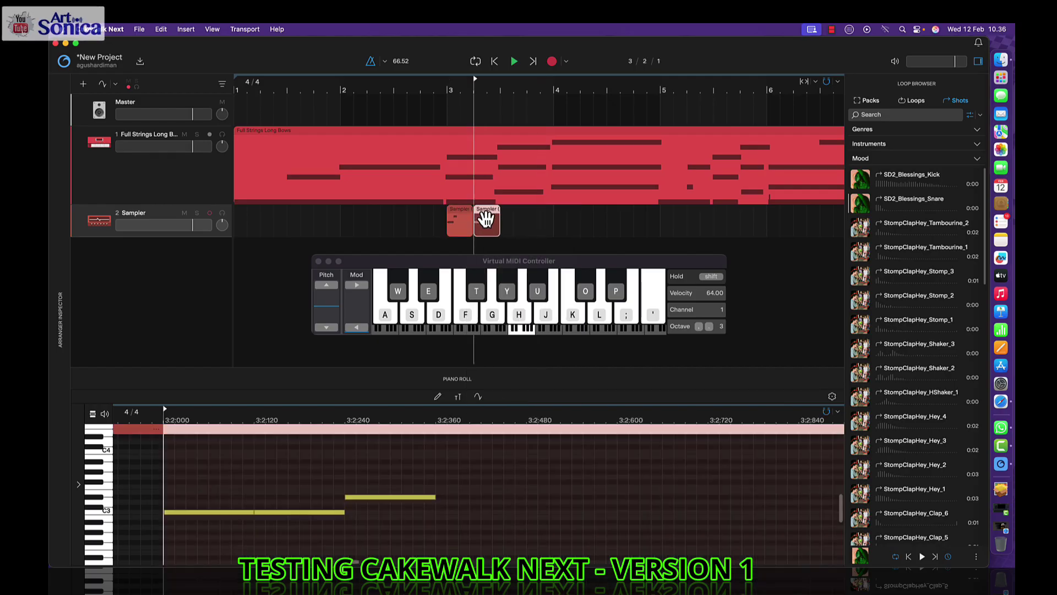
pyautogui.moveTo(486, 218); pyautogui.dragTo(384, 222)
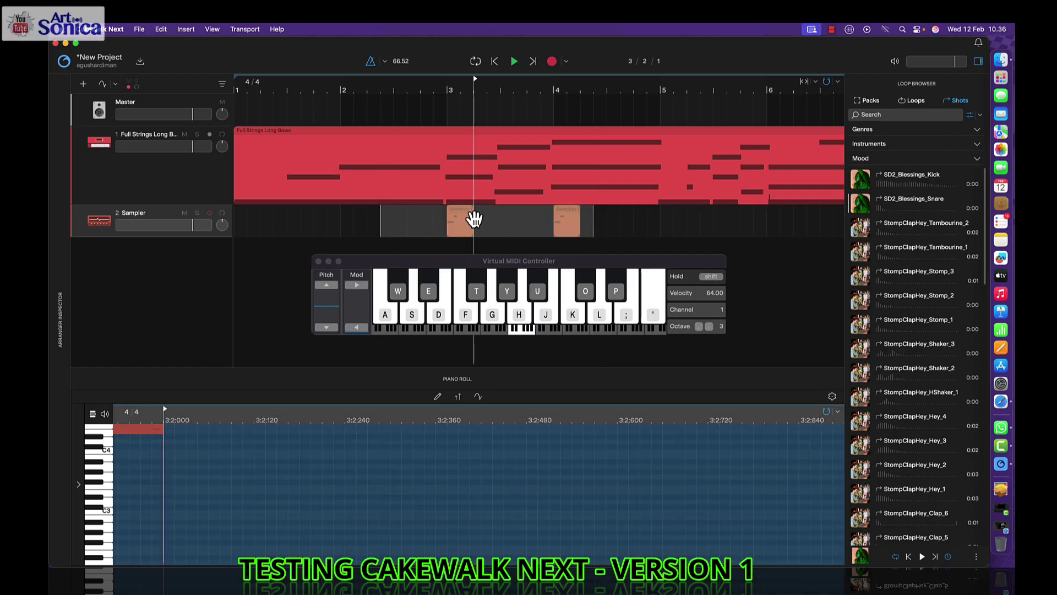
pyautogui.rightClick(471, 215)
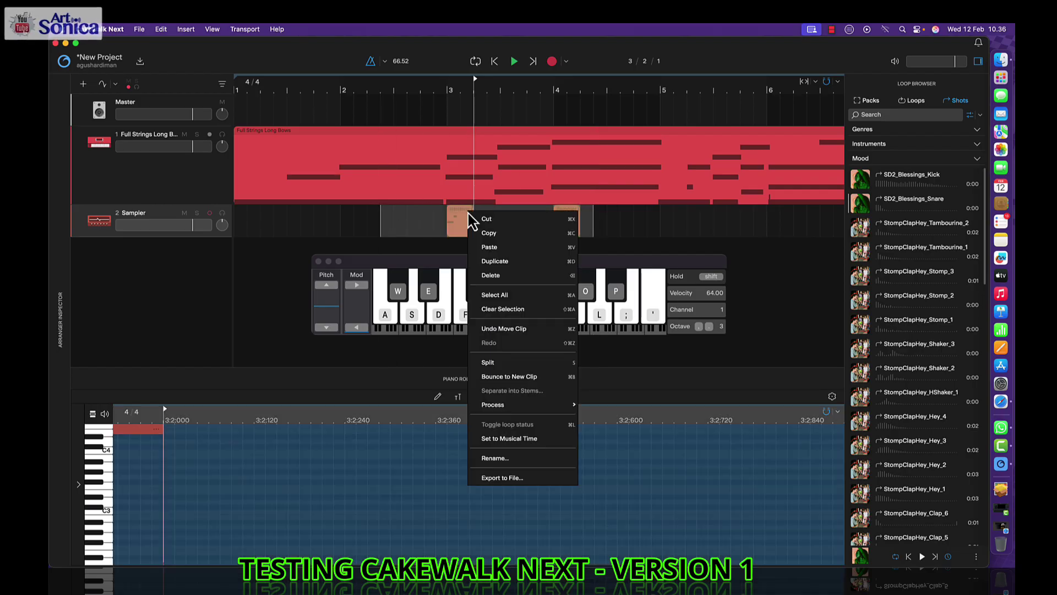
pyautogui.click(495, 262)
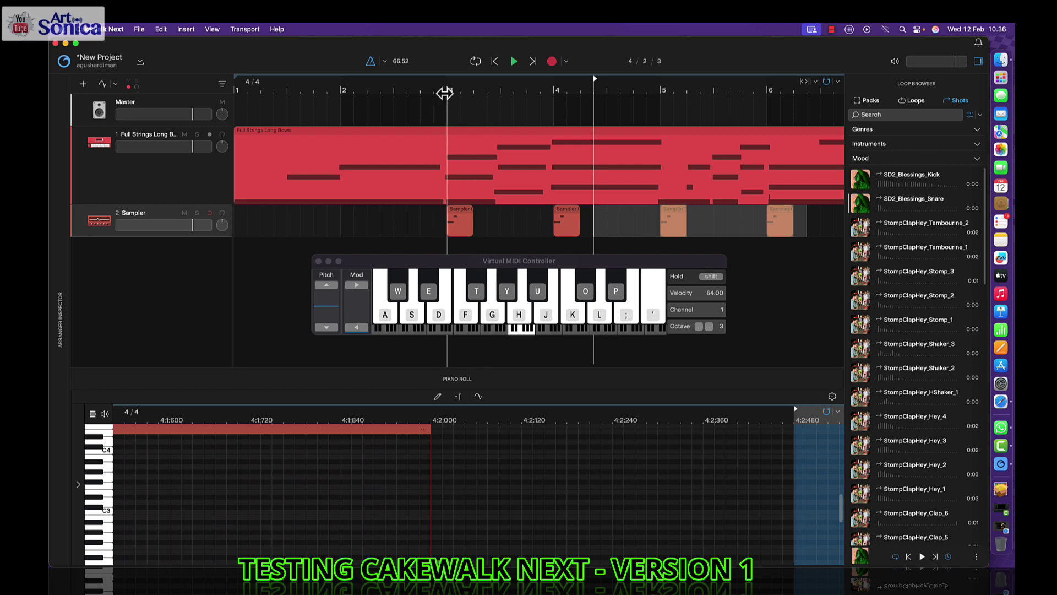
# - Listen to the repeated sampler clips with the strings from bar 3 to the start of bar 6
pyautogui.click(445, 94)
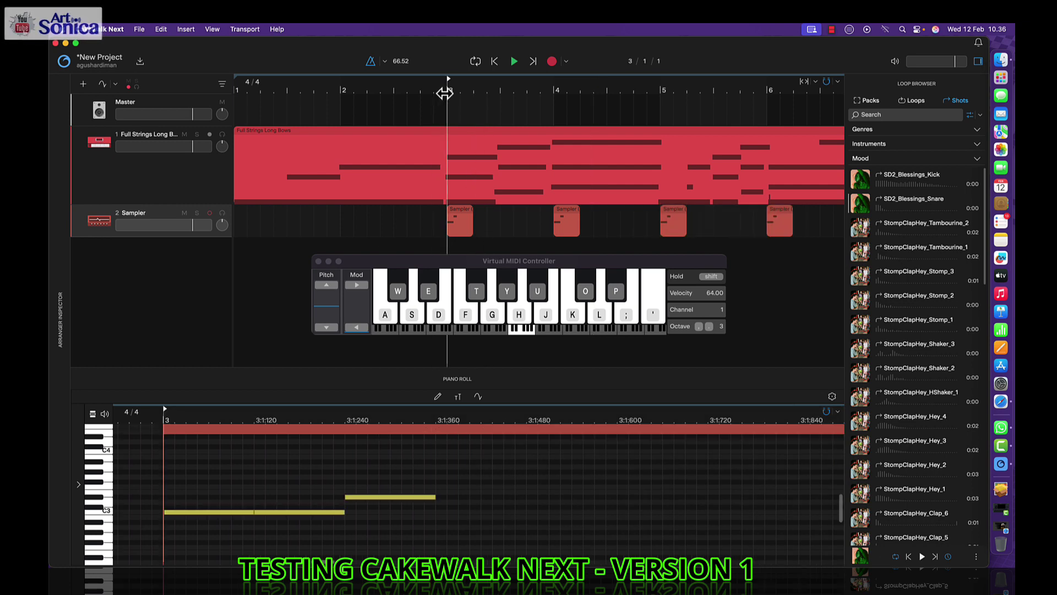
pyautogui.click(514, 64)
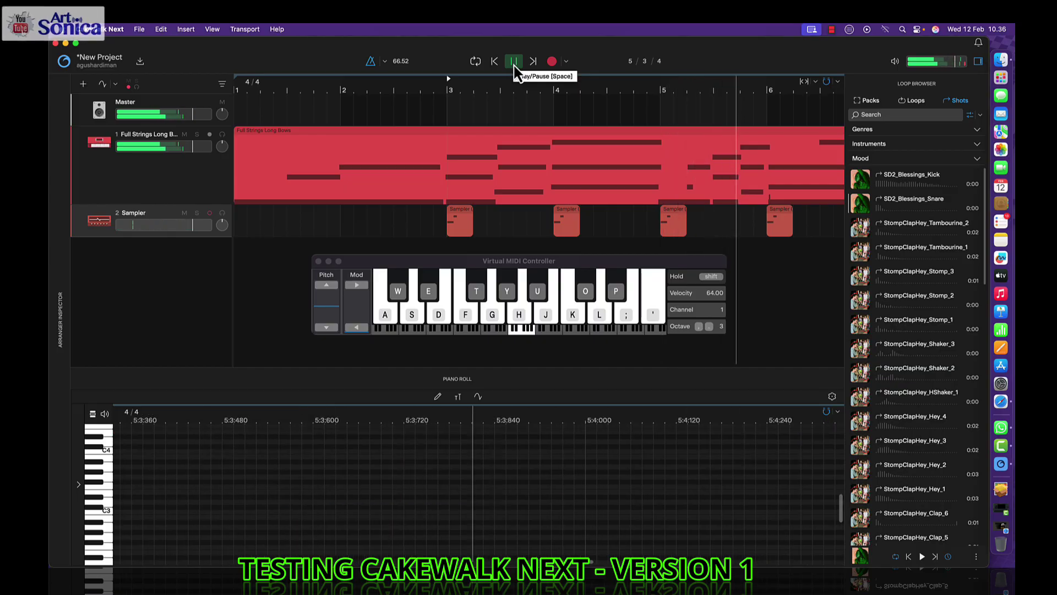
pyautogui.click(515, 62)
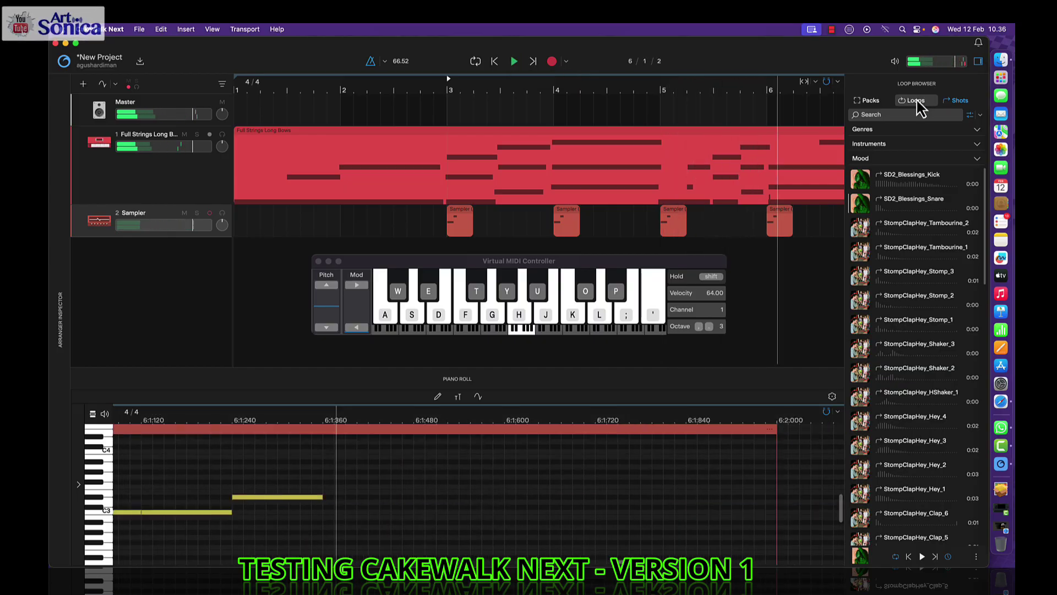
# - Browse the loops and audition several SD1_Twilight_Riddim_97_Bbm kick and synth loops while the project plays from bar 3
pyautogui.click(917, 101)
pyautogui.scroll(-5, 897, 396)
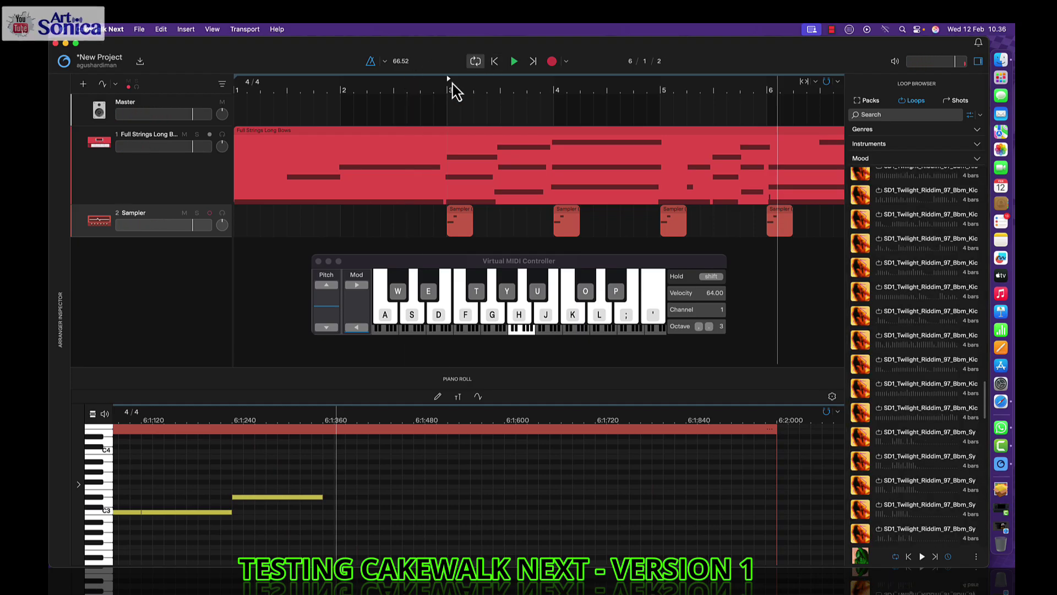
pyautogui.click(514, 62)
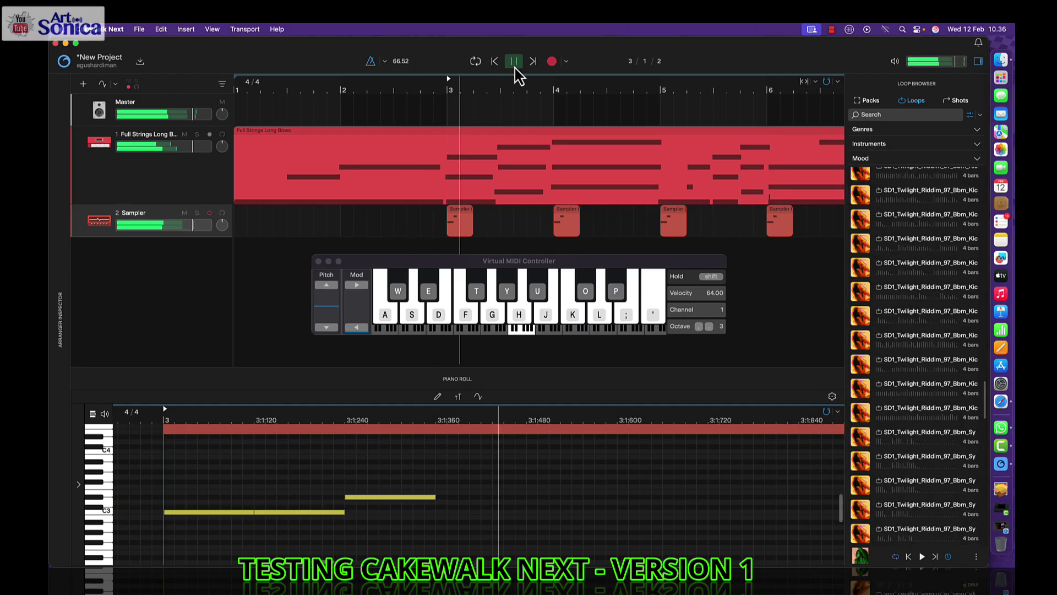
pyautogui.click(868, 301)
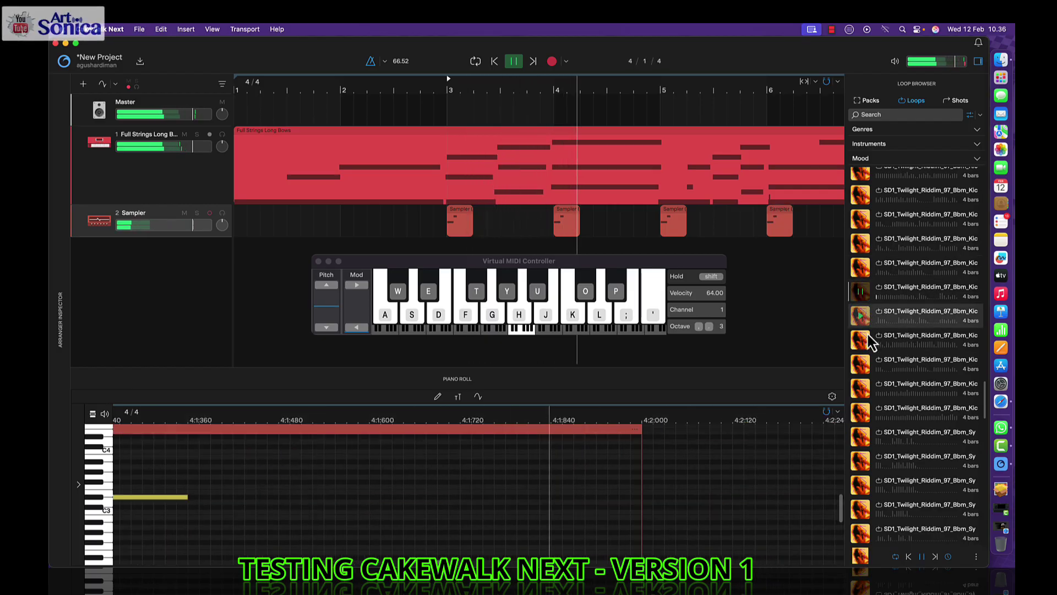
pyautogui.scroll(-2, 865, 367)
pyautogui.scroll(-1, 864, 362)
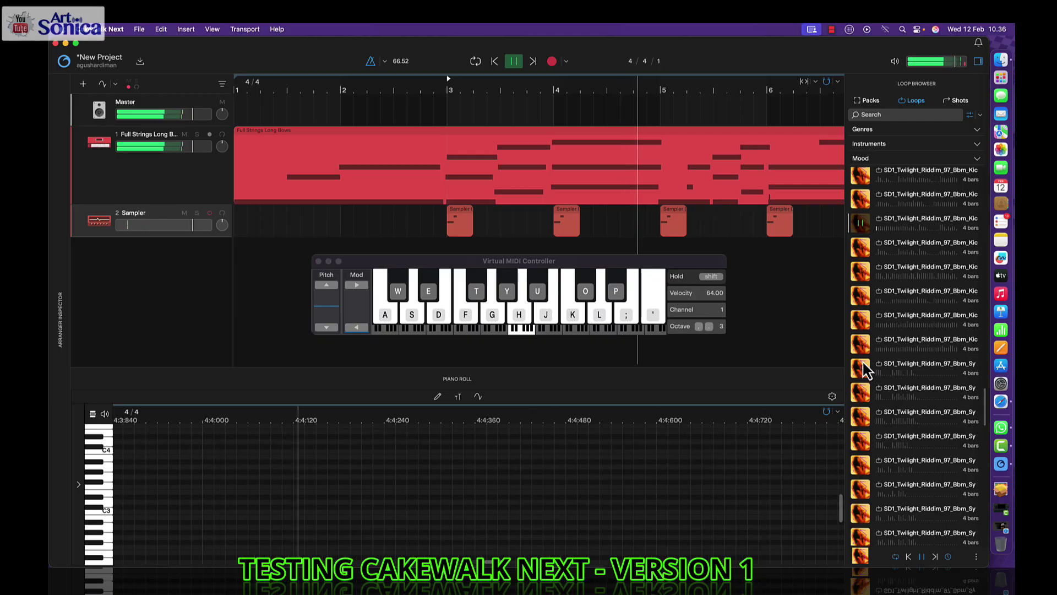
pyautogui.click(862, 351)
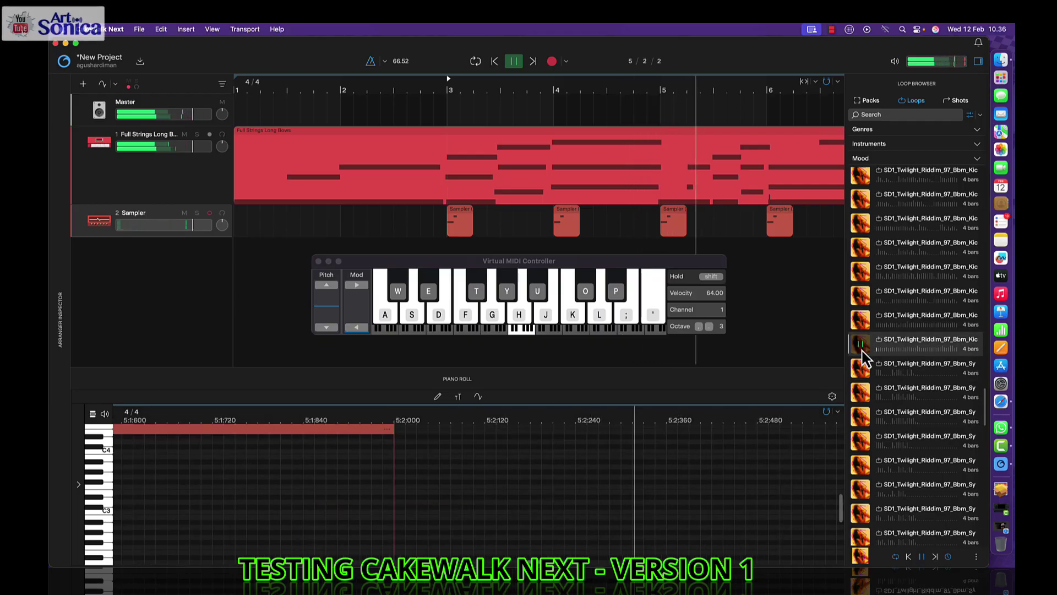
pyautogui.click(861, 392)
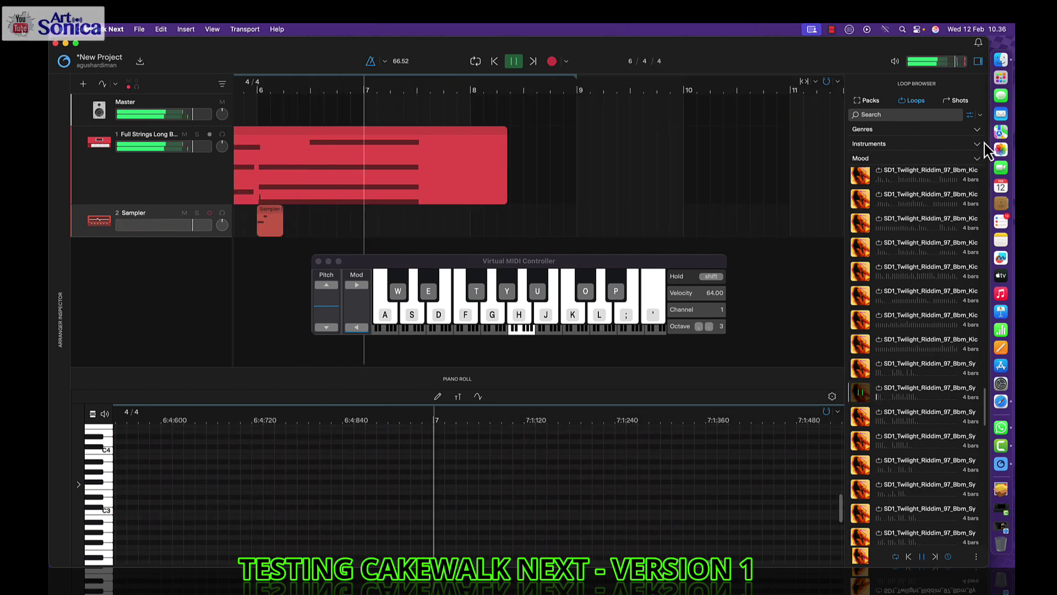
# - Filter the loops by the Beats instrument and audition two SD2_Lover_Gyal_115_FullDrums loops against the project from bar 3
pyautogui.click(970, 144)
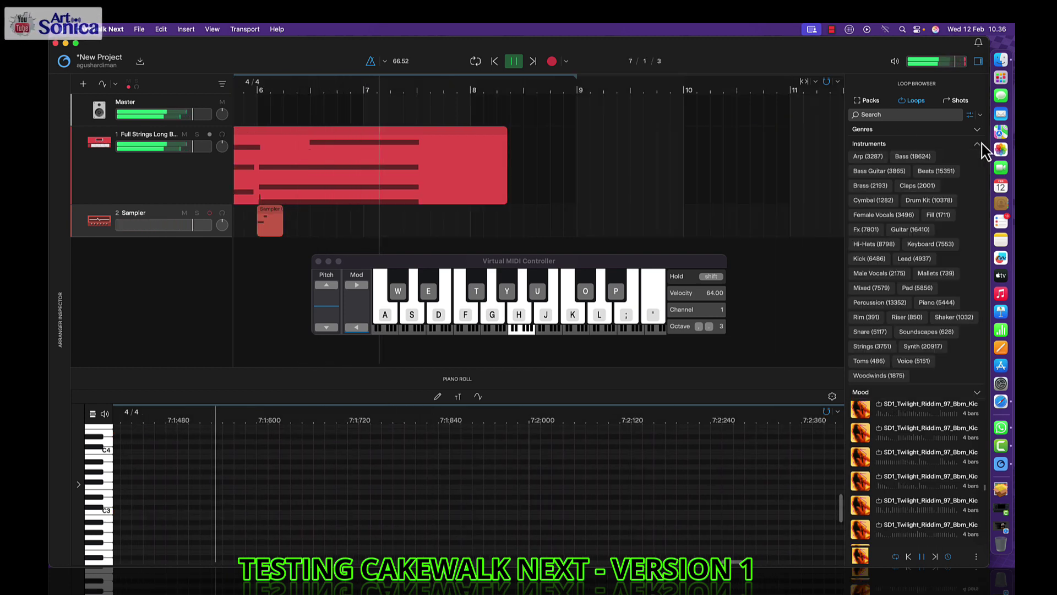
pyautogui.click(927, 173)
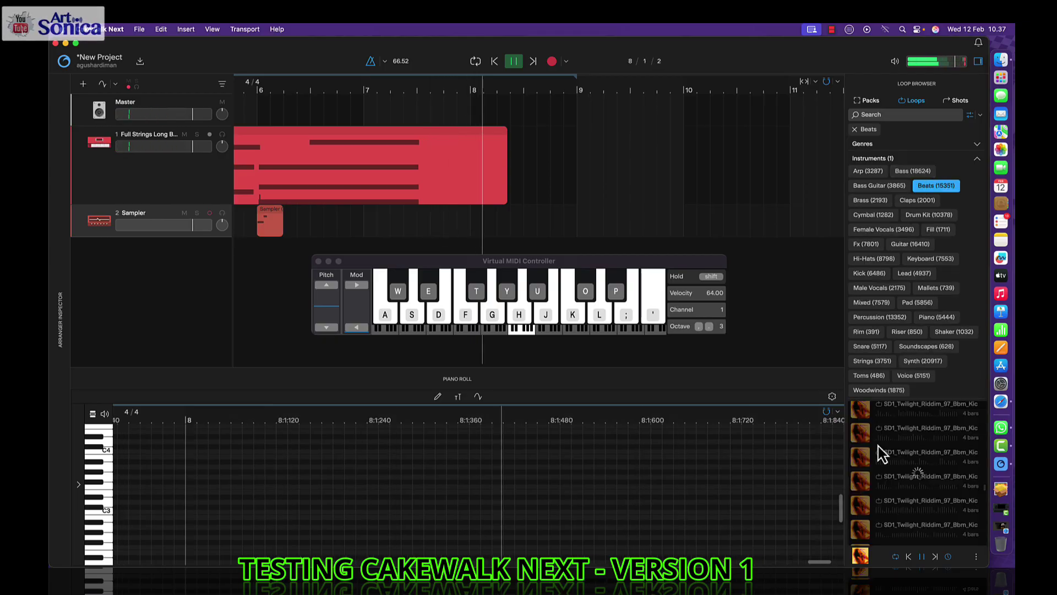
pyautogui.click(514, 62)
pyautogui.click(513, 62)
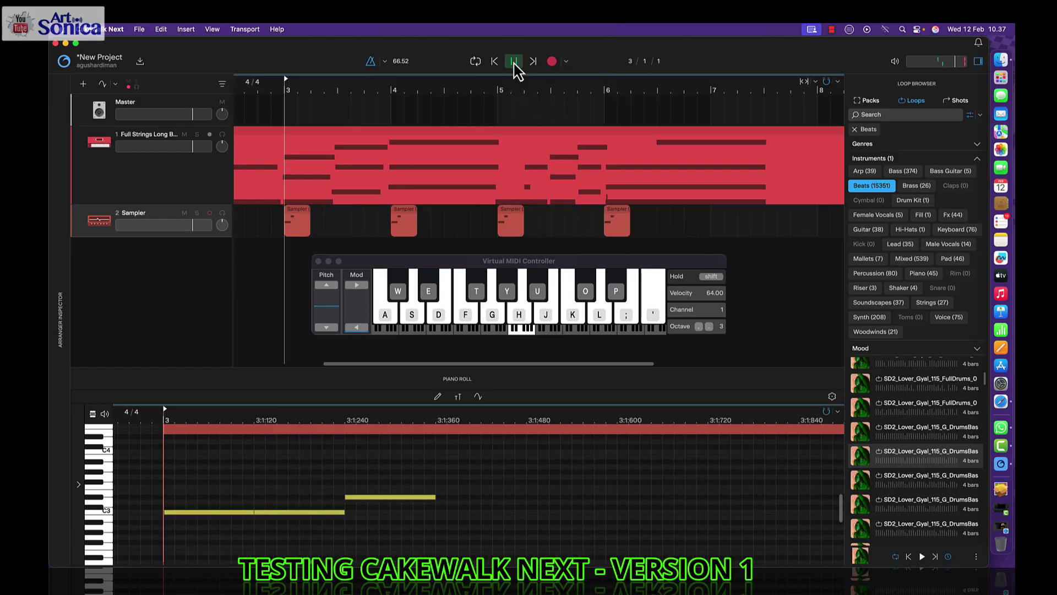
pyautogui.click(861, 386)
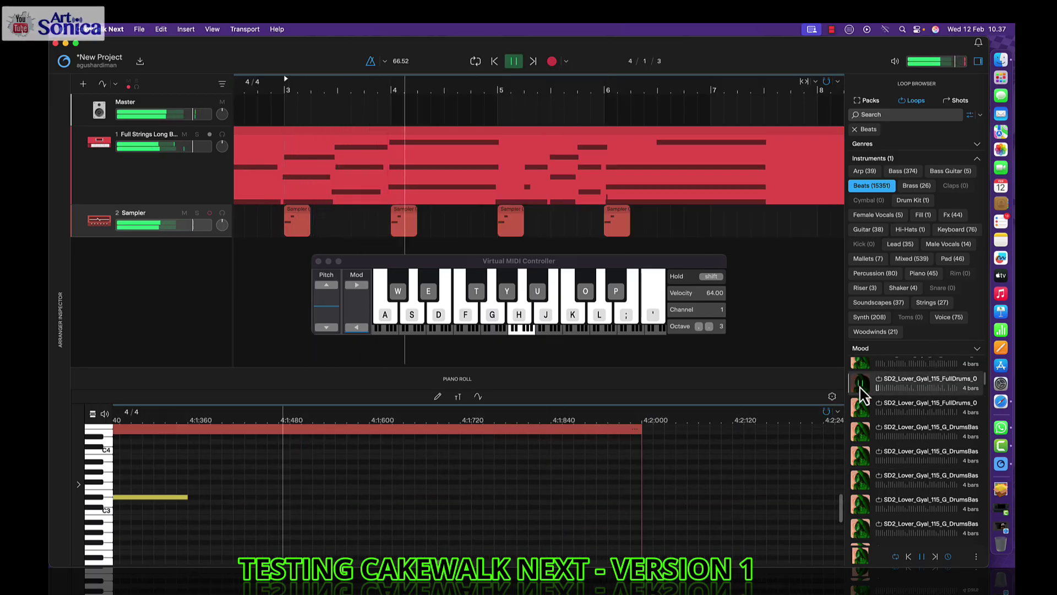
pyautogui.click(862, 410)
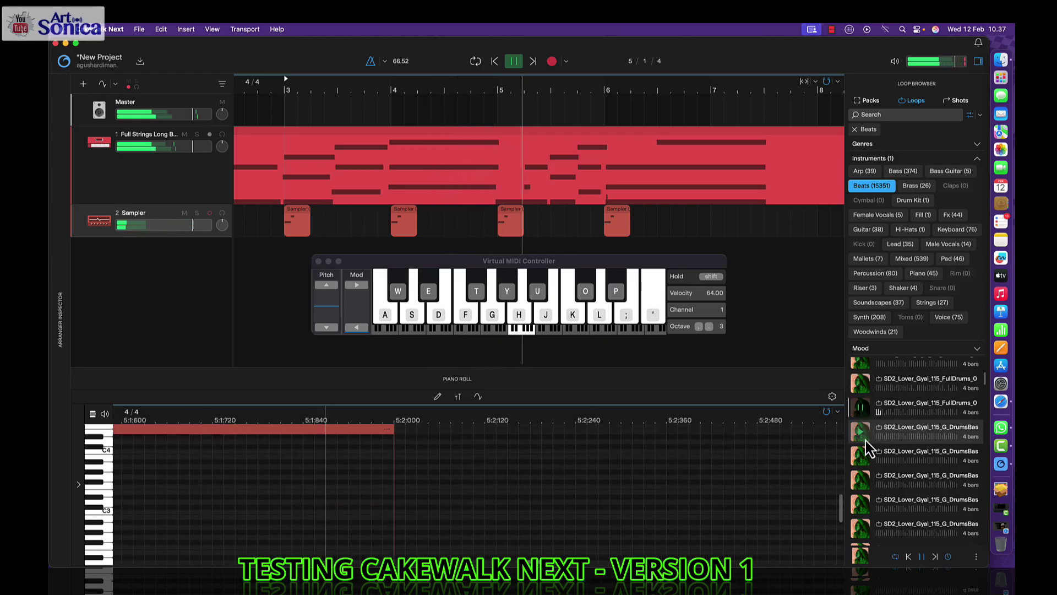
# - Audition DLD67_132_Drifter beats with the project, stop its playback, and preview the DLD67_121_Timbo_Full loop on its own
pyautogui.scroll(-10, 868, 457)
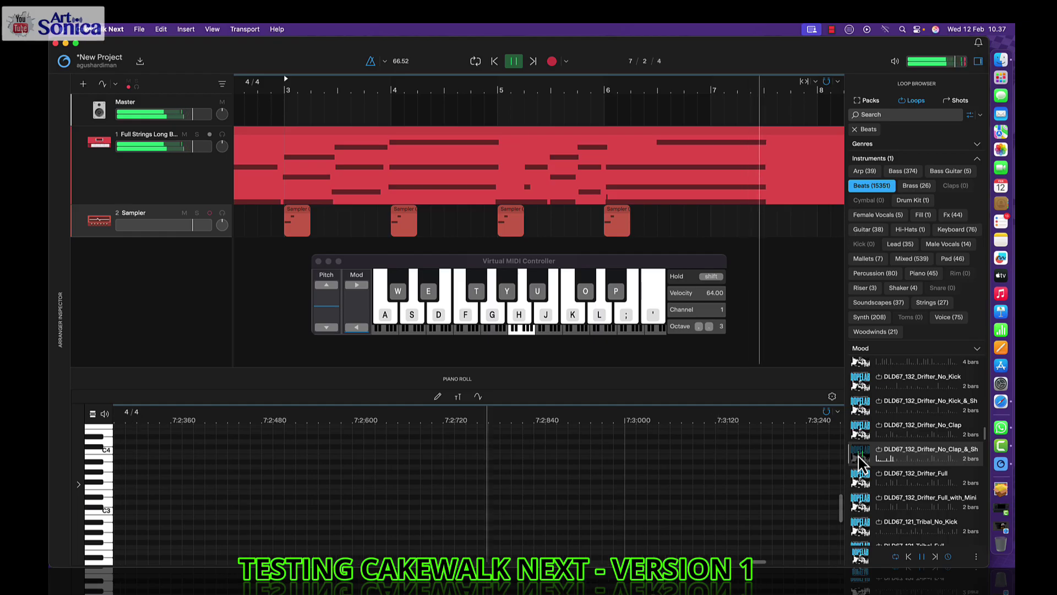
pyautogui.click(860, 482)
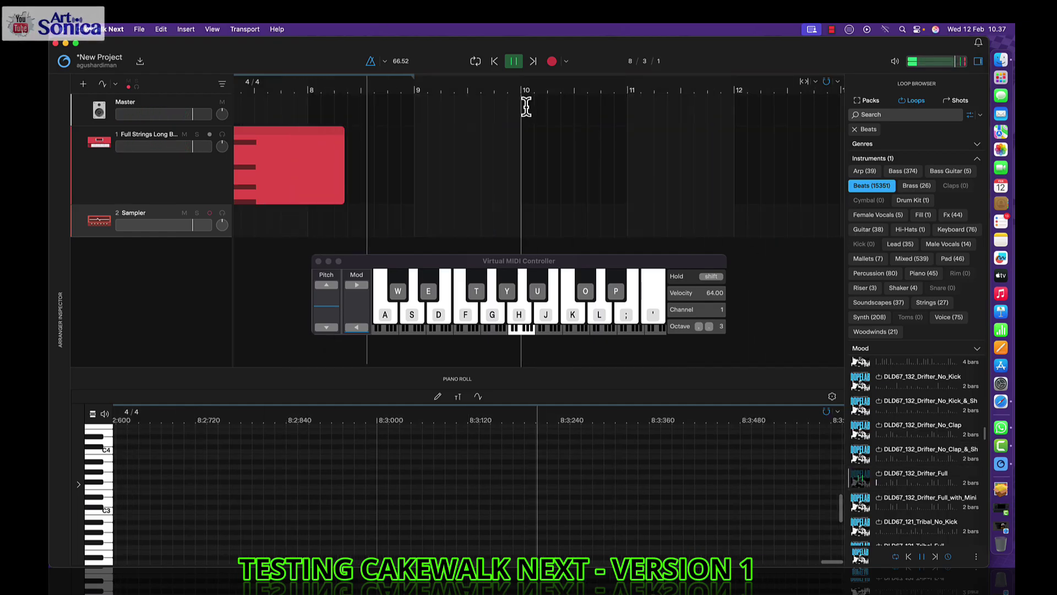
pyautogui.click(528, 89)
pyautogui.press('space')
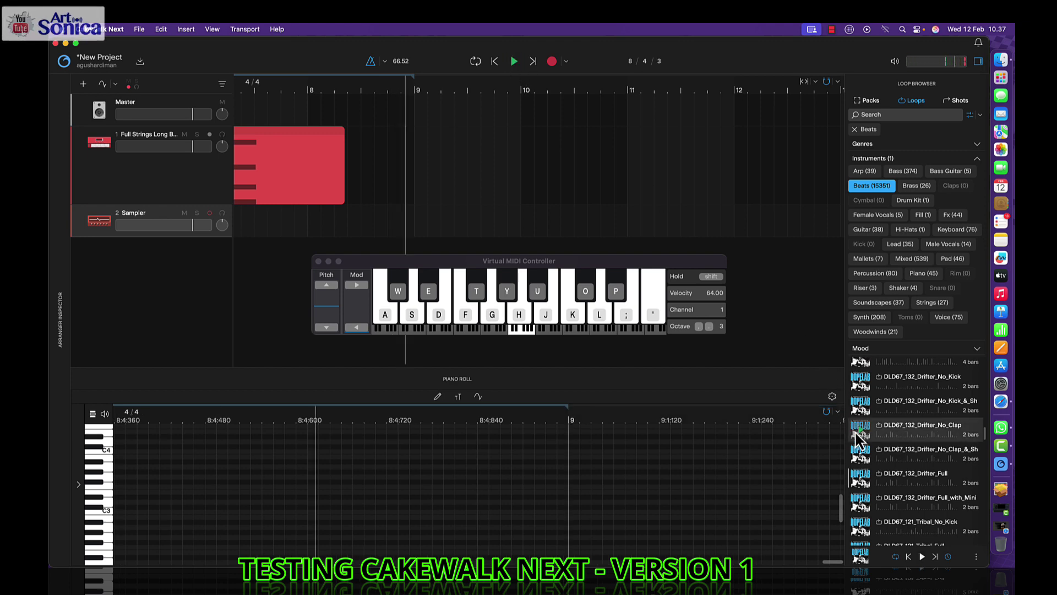
pyautogui.scroll(-5, 890, 484)
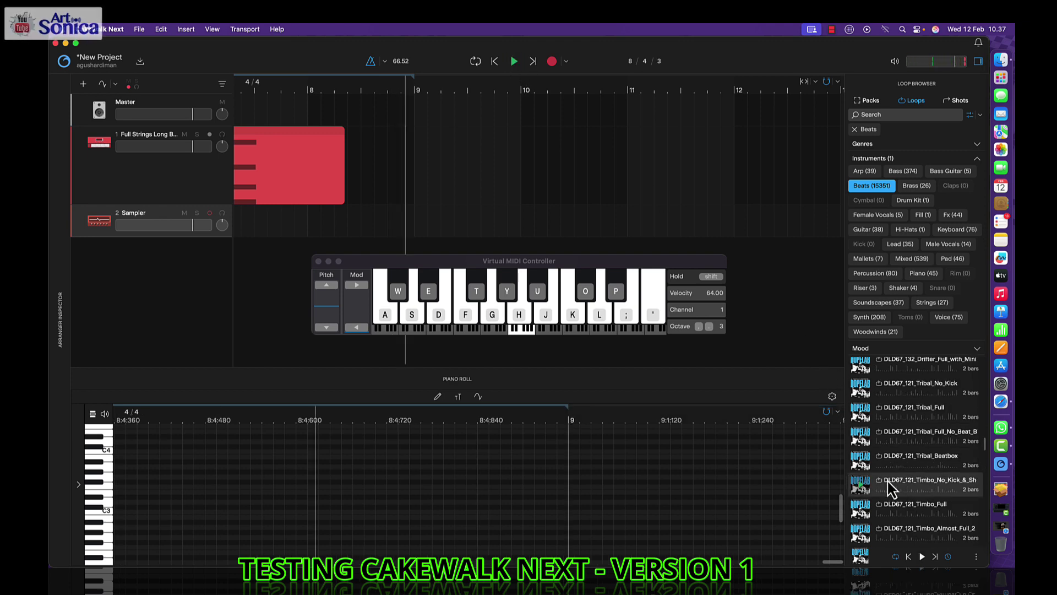
pyautogui.click(860, 512)
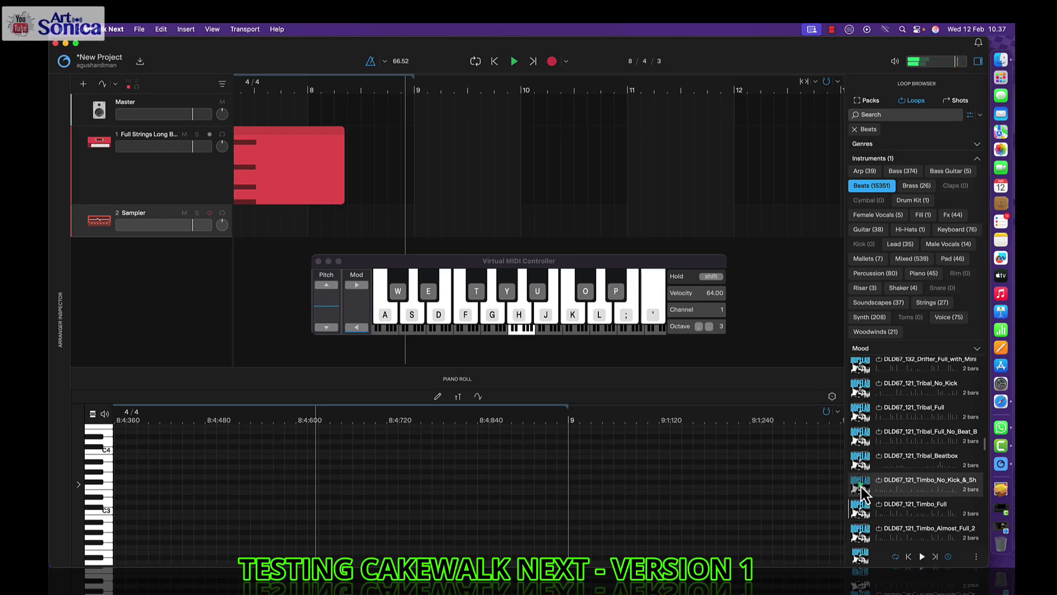
# - Place the DLD67_121_Timbo_No_Kick_& Shaker loop on a new audio track at bar 3 and repeat it up to bar 9
pyautogui.moveTo(860, 487); pyautogui.dragTo(839, 330)
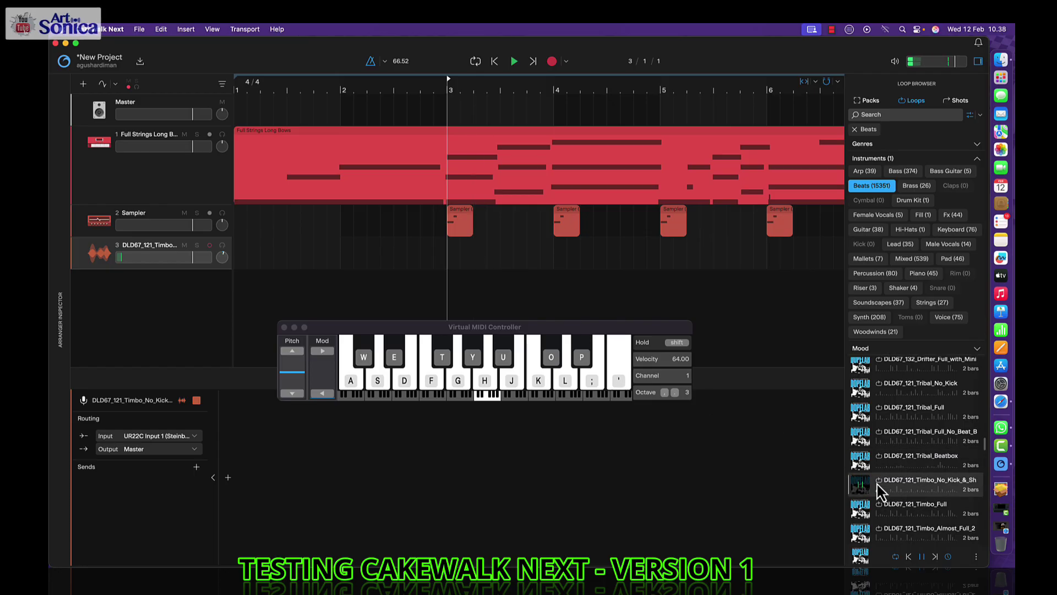
pyautogui.moveTo(879, 482); pyautogui.dragTo(445, 279)
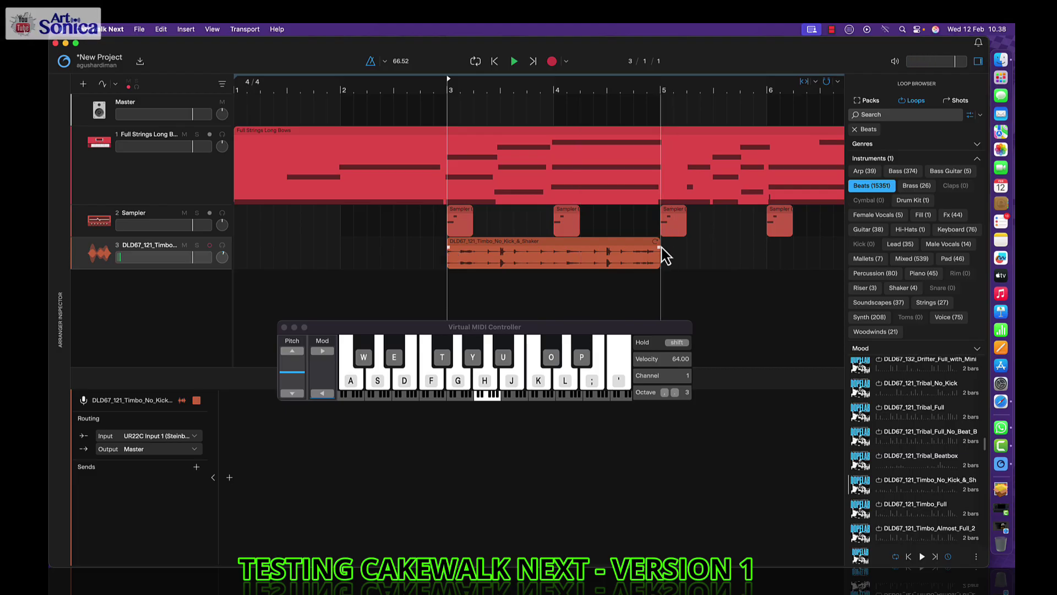
pyautogui.moveTo(660, 244); pyautogui.dragTo(755, 248)
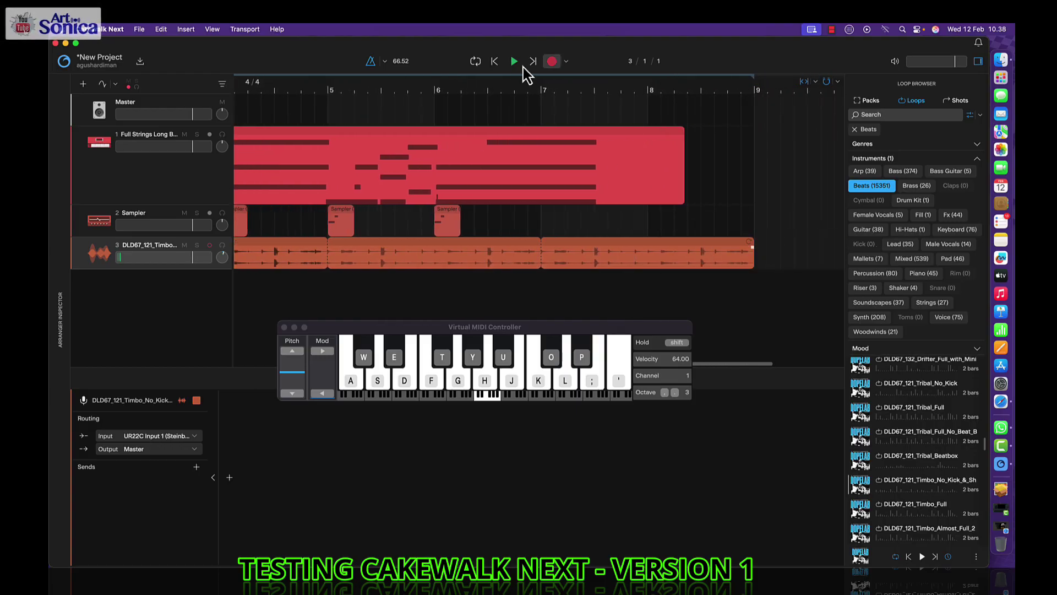
# - Turn on cycle playback and play the project from the start to hear the Timbo loop with the strings and sampler
pyautogui.click(487, 61)
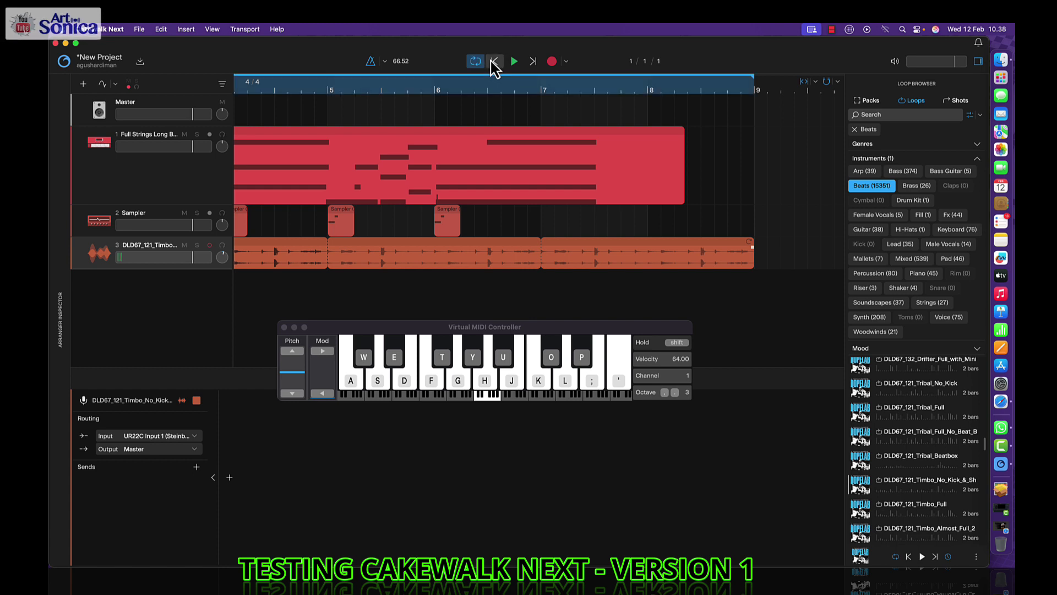
pyautogui.click(512, 63)
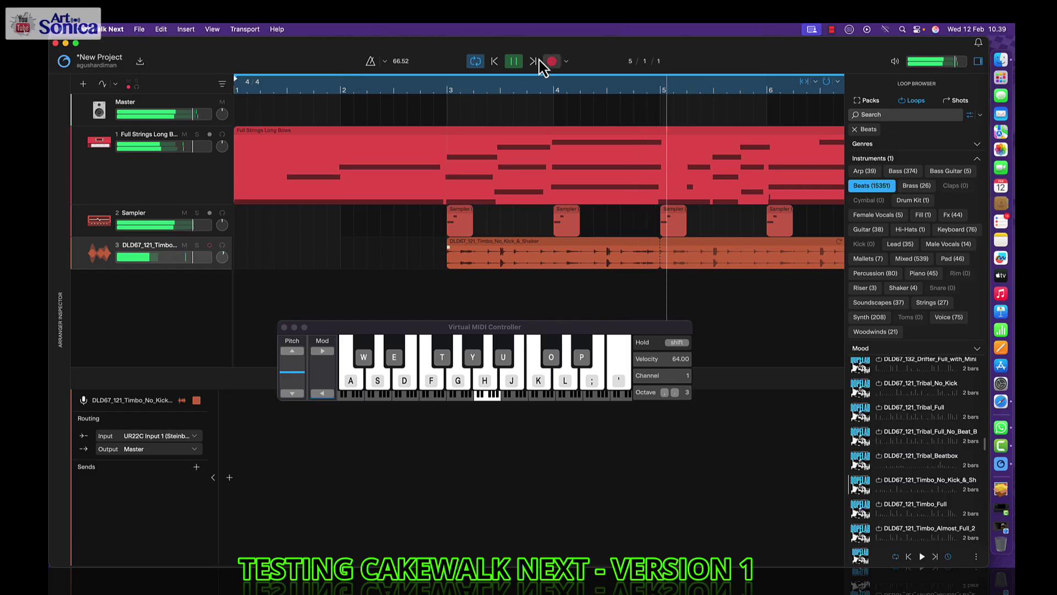
pyautogui.click(513, 61)
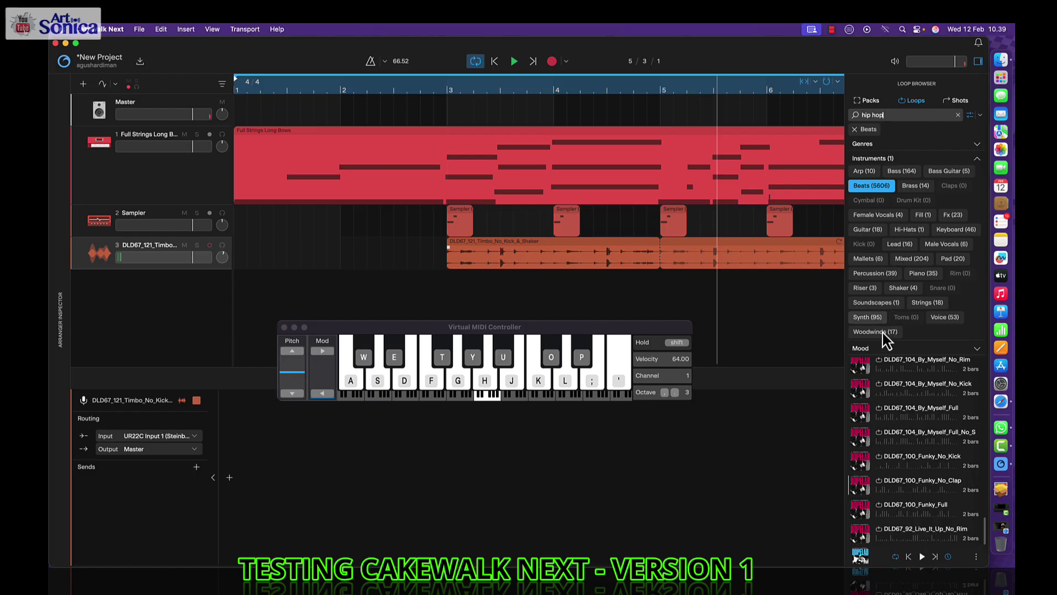
# - Search the Beats loops for "hip hop" and audition DLD67_104_By_Myself_No_Rim and the M80sDK2_115 KickSnare 2 beat
pyautogui.click(859, 365)
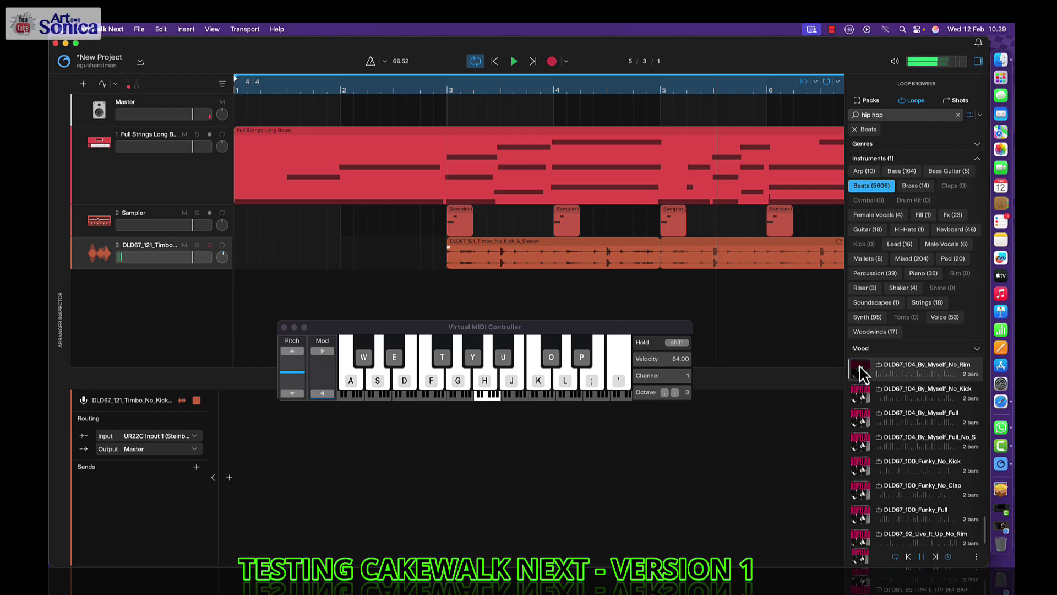
pyautogui.scroll(-1, 881, 439)
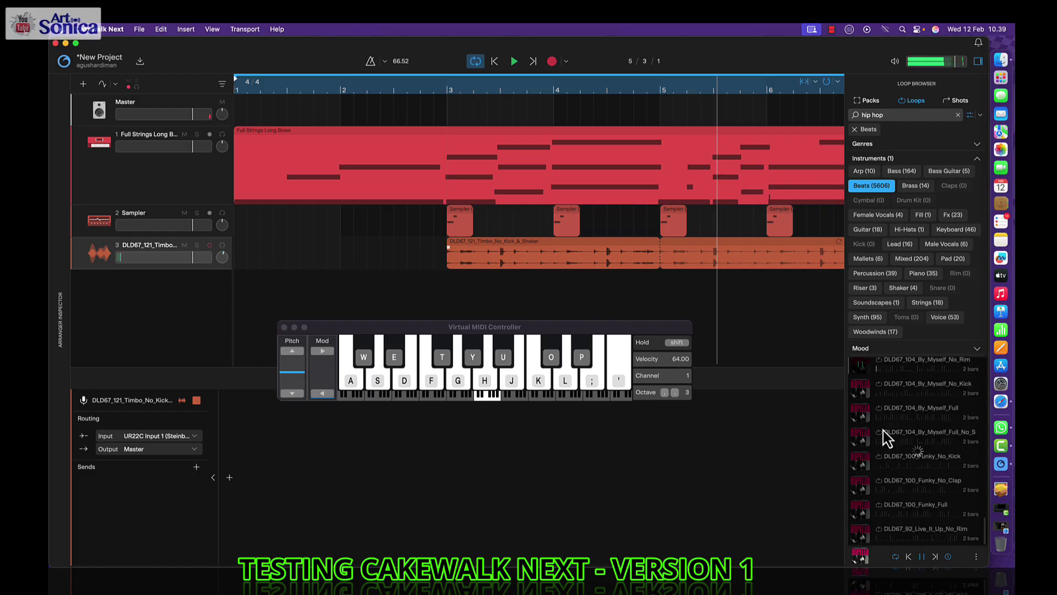
pyautogui.scroll(-15, 905, 443)
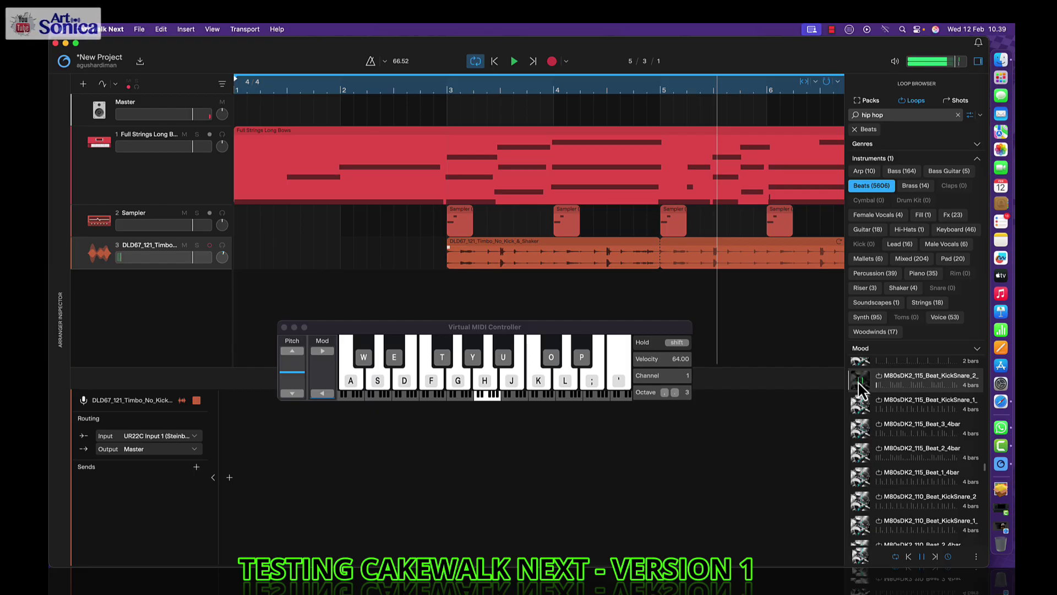
# - Place M80sDK2_115_Beat_KickSnare_2_4bar on a new track from bar 1 to bar 9, and move the Timbo clip to bar 7
pyautogui.moveTo(883, 388); pyautogui.dragTo(235, 275)
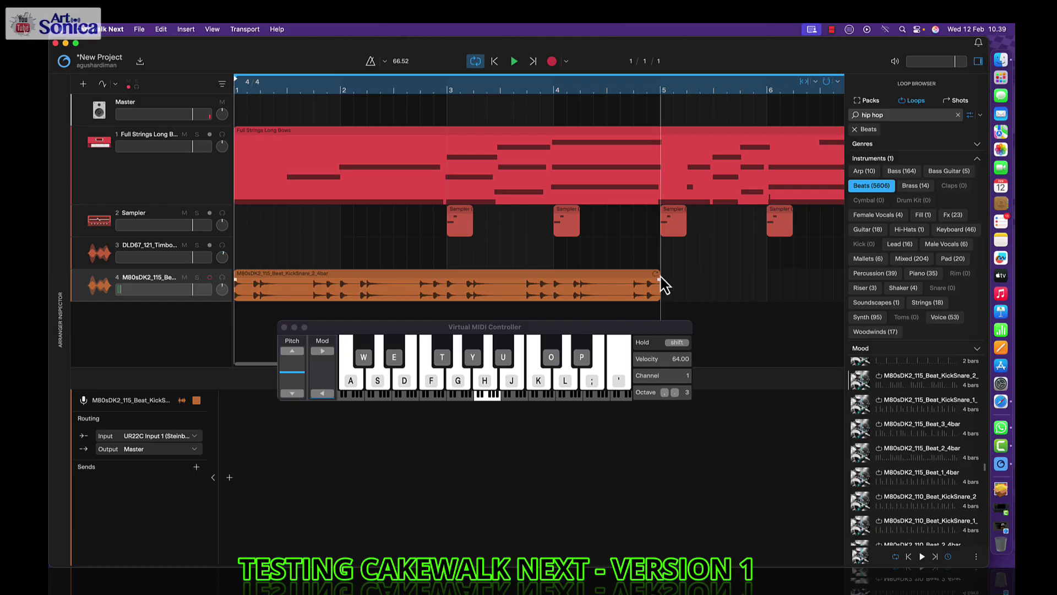
pyautogui.moveTo(660, 278); pyautogui.dragTo(435, 280)
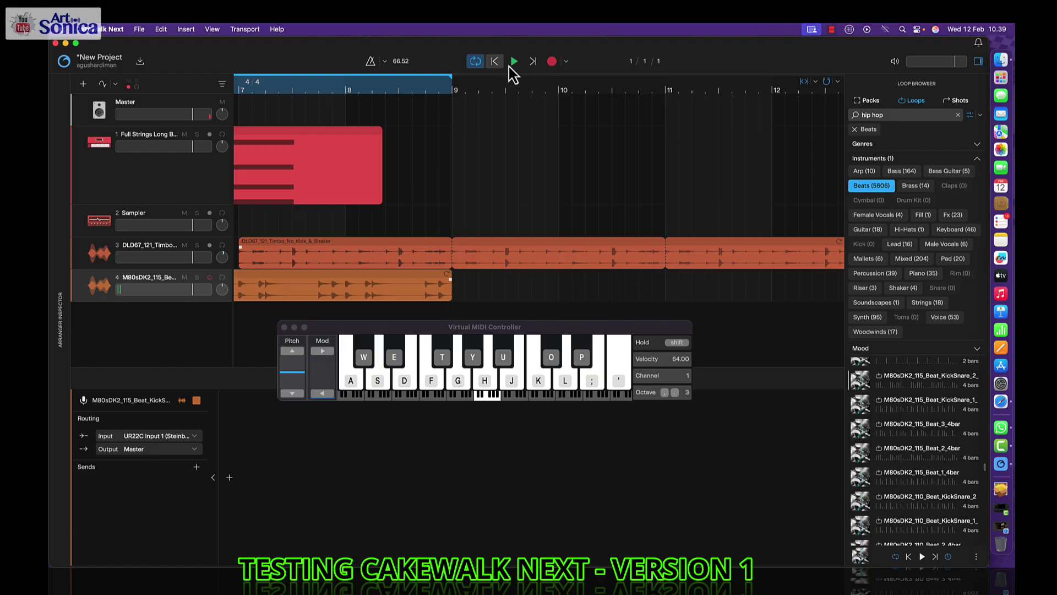
# - Play the project from the start into bar 5 to hear the KickSnare beat with the strings and sampler
pyautogui.click(513, 67)
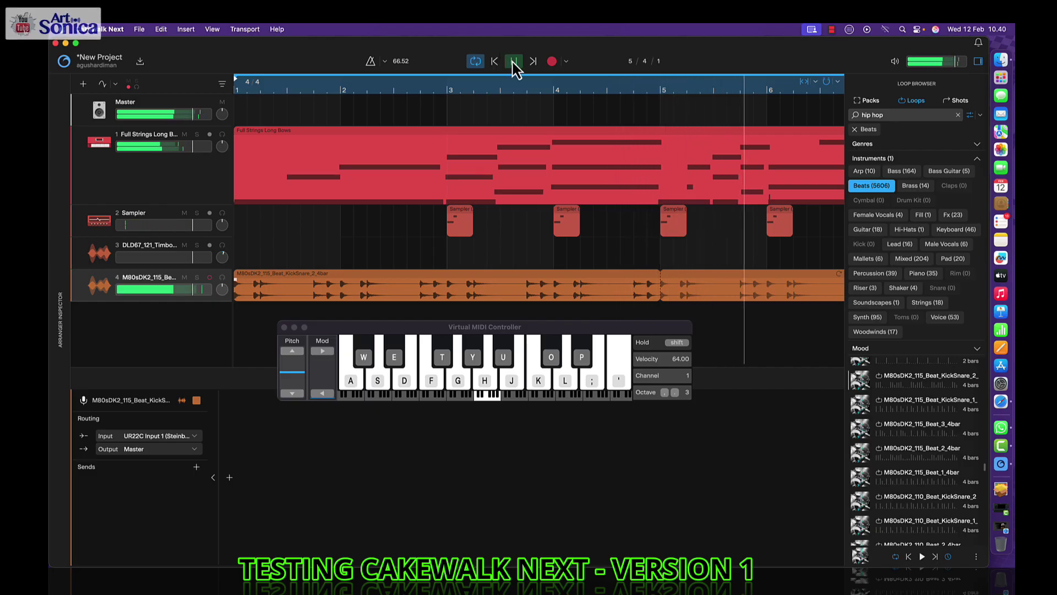
pyautogui.click(514, 64)
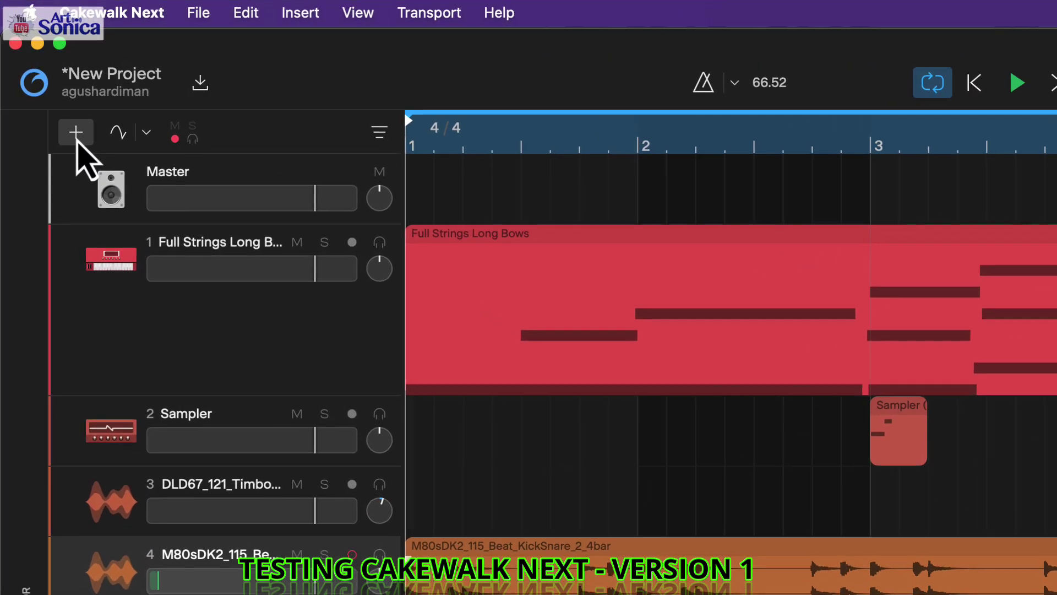
# - Add an Instrument Rack track and load the '62 P-Bass as its first instrument
pyautogui.click(83, 84)
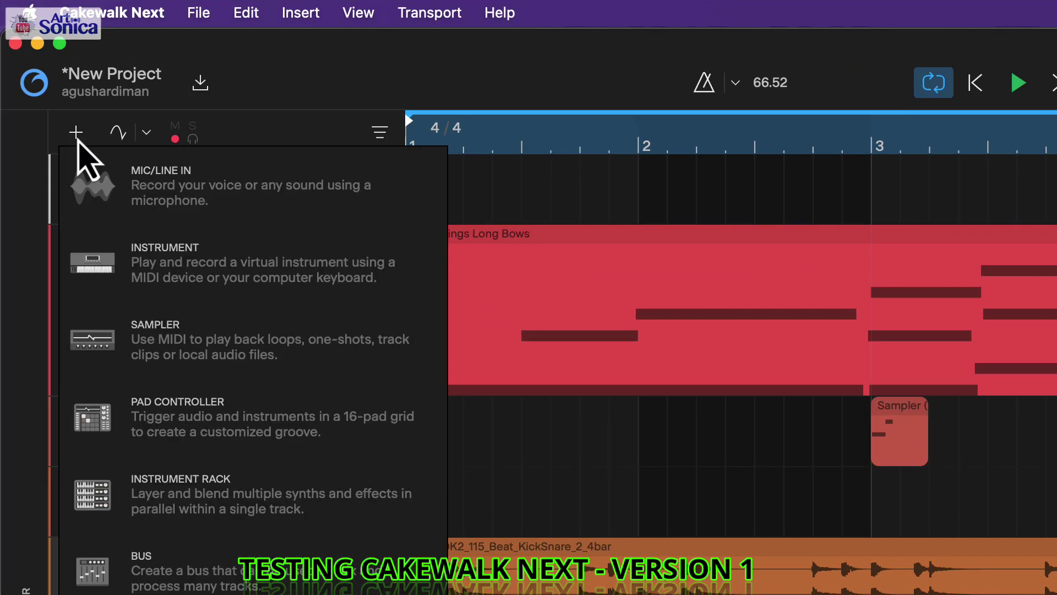
pyautogui.click(242, 494)
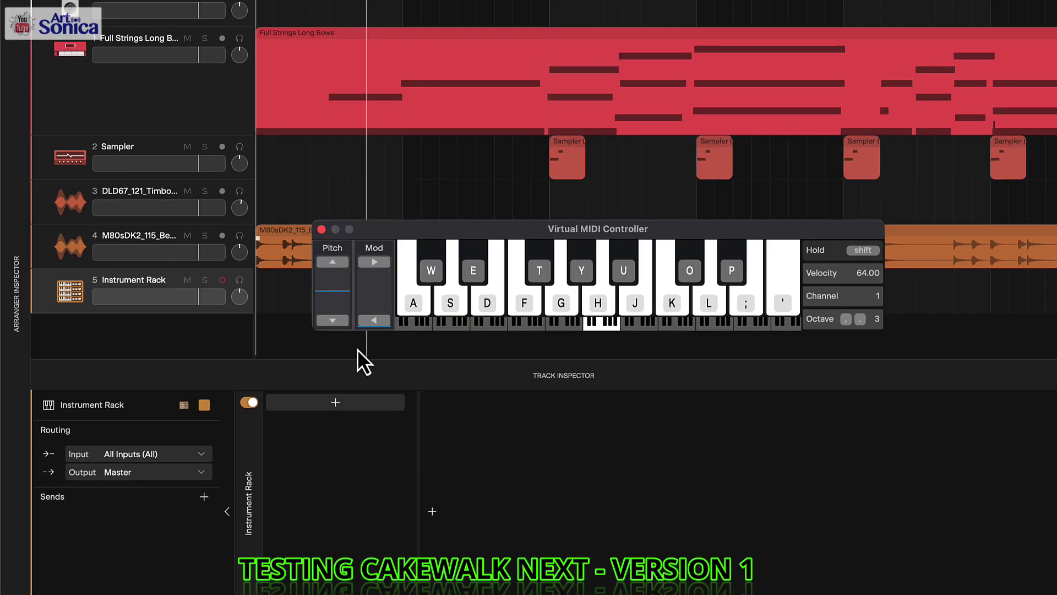
pyautogui.click(336, 403)
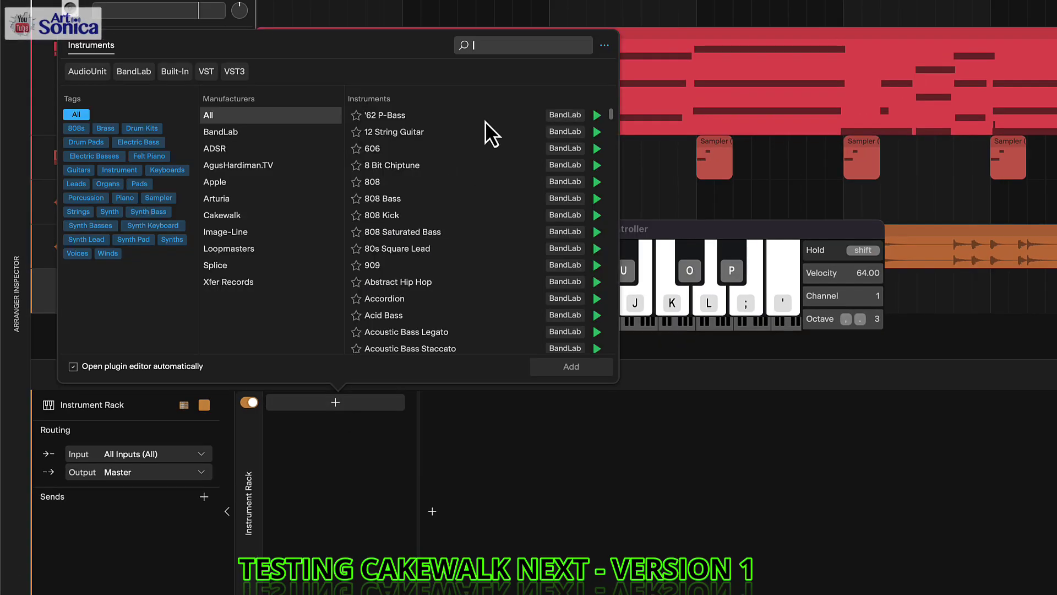
pyautogui.click(469, 115)
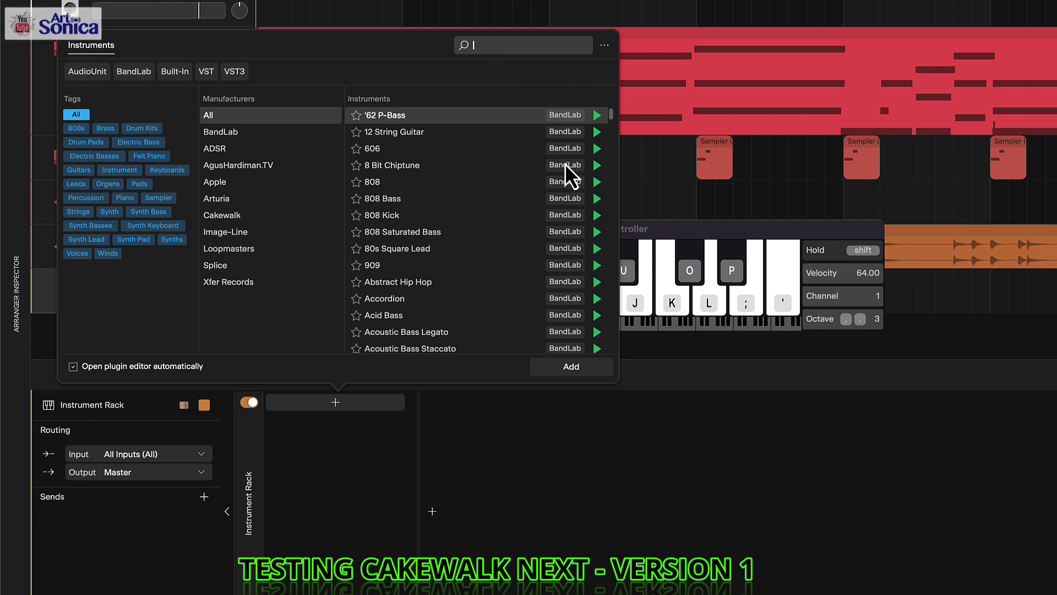
pyautogui.click(556, 364)
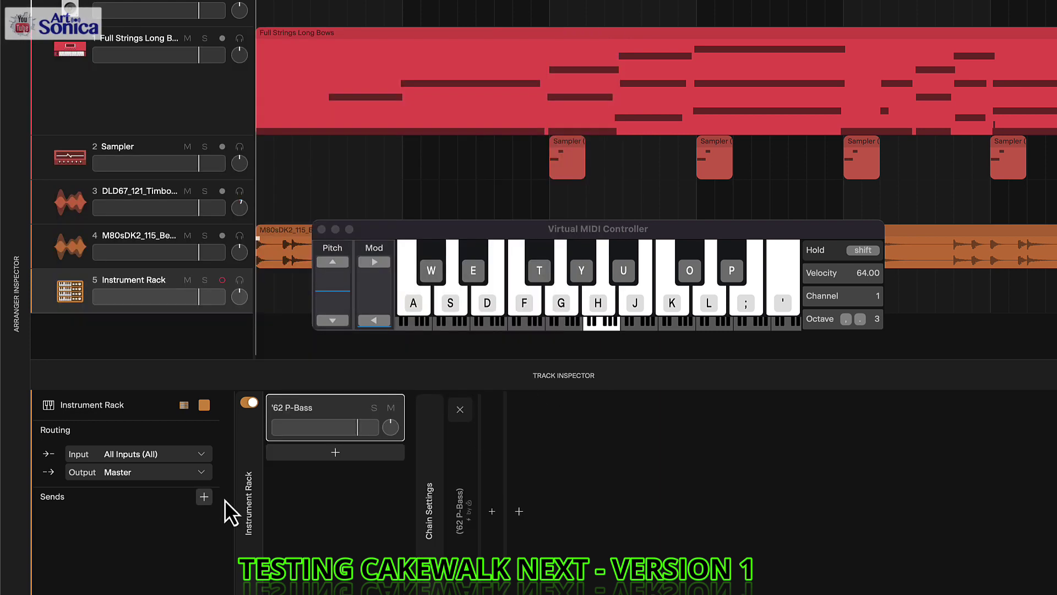
# - Search the rack's instruments for "bass" and audition several presets between 808 Saturated Bass and Basses Pizzicato
pyautogui.click(315, 457)
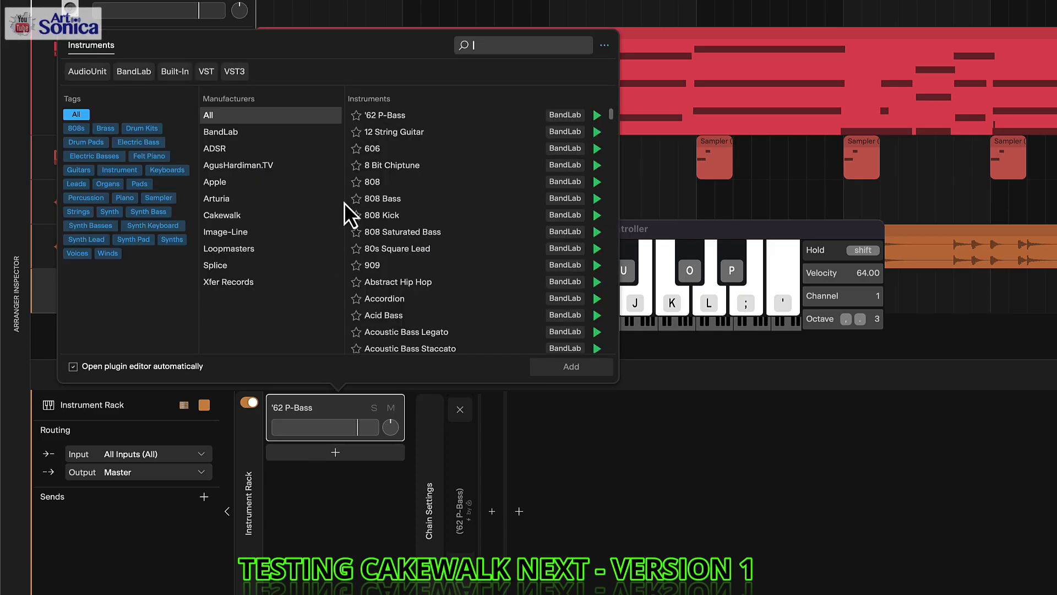
pyautogui.write('bass')
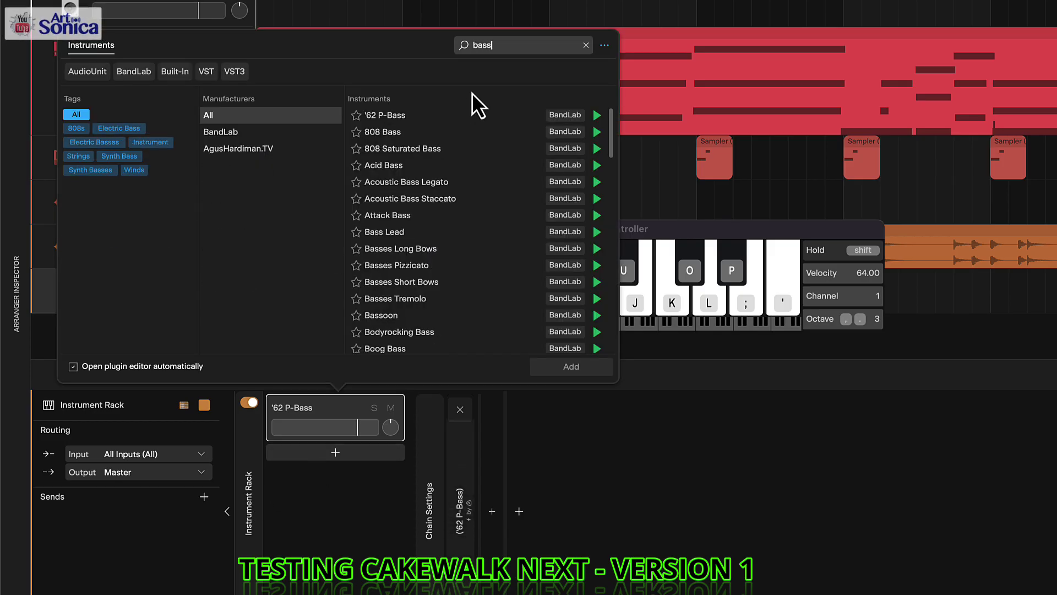
pyautogui.click(418, 137)
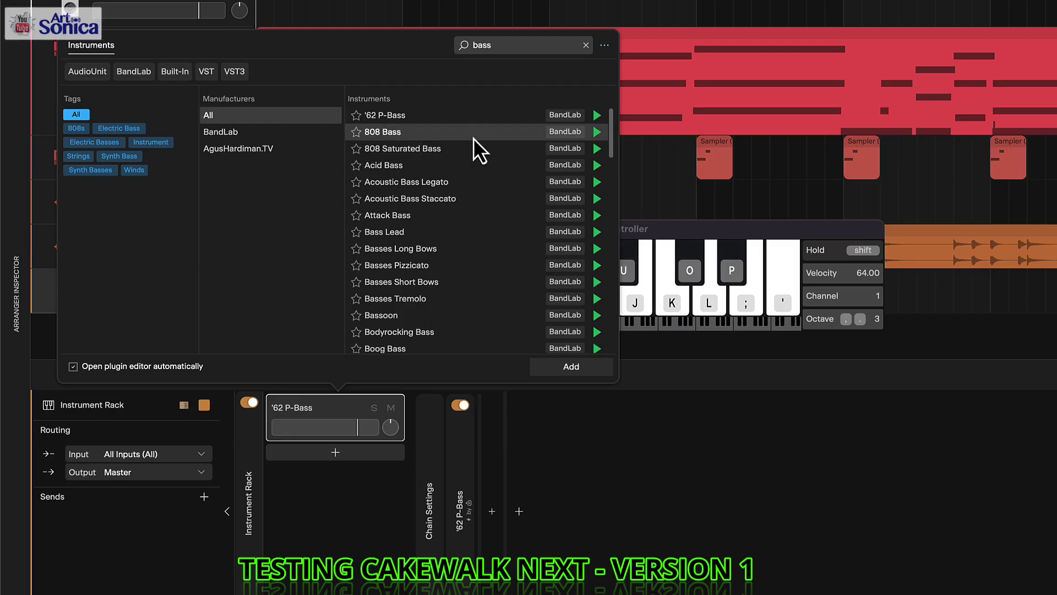
pyautogui.click(598, 149)
pyautogui.click(598, 165)
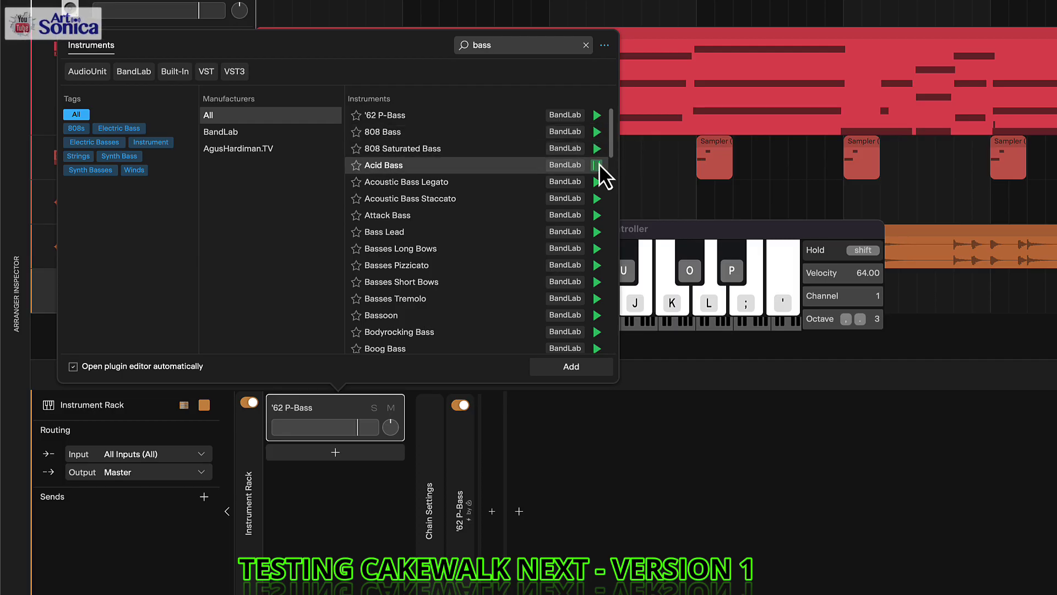
pyautogui.click(598, 182)
pyautogui.click(598, 199)
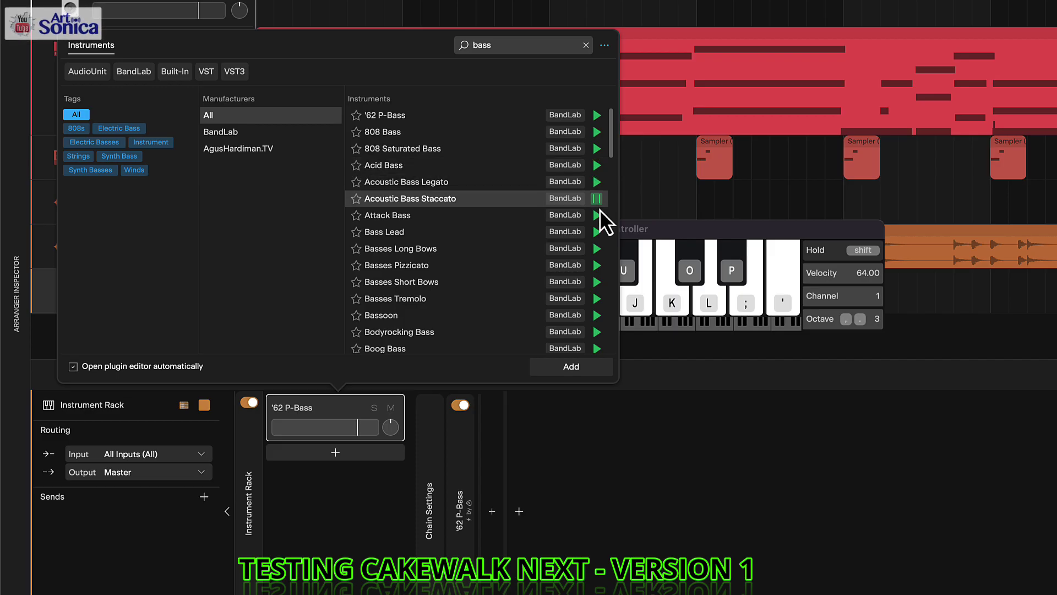
pyautogui.click(598, 232)
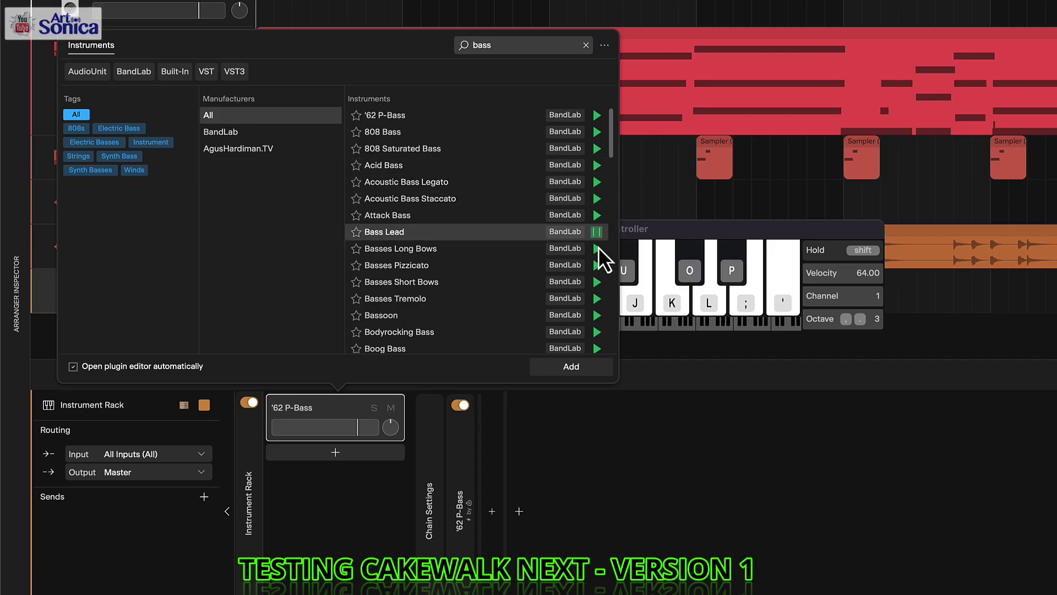
pyautogui.click(598, 248)
pyautogui.click(598, 266)
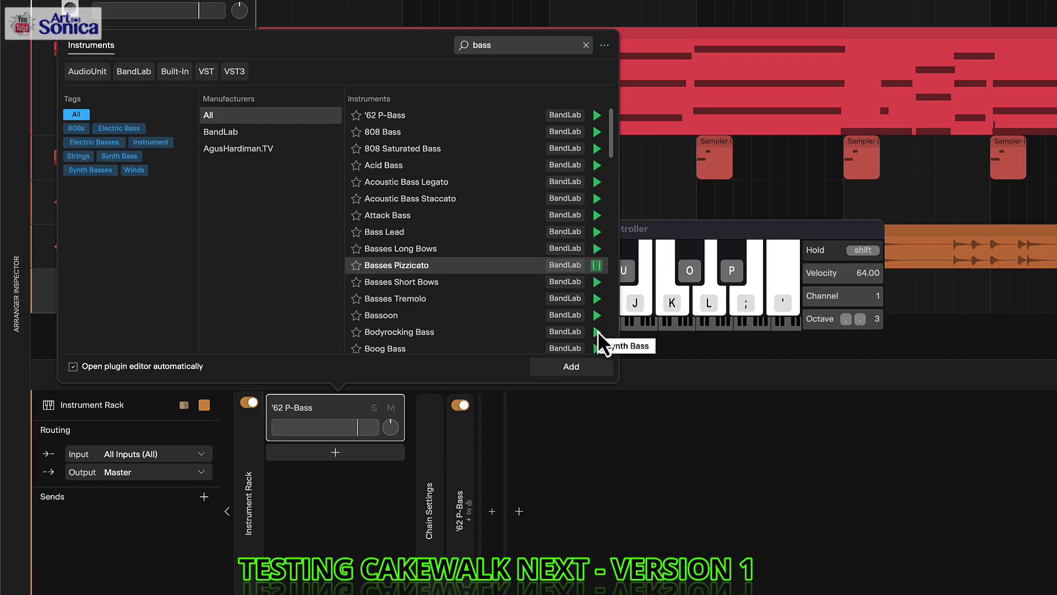
# - Audition Boog Bass and add it as the second instrument in the Instrument Rack
pyautogui.scroll(-2, 587, 323)
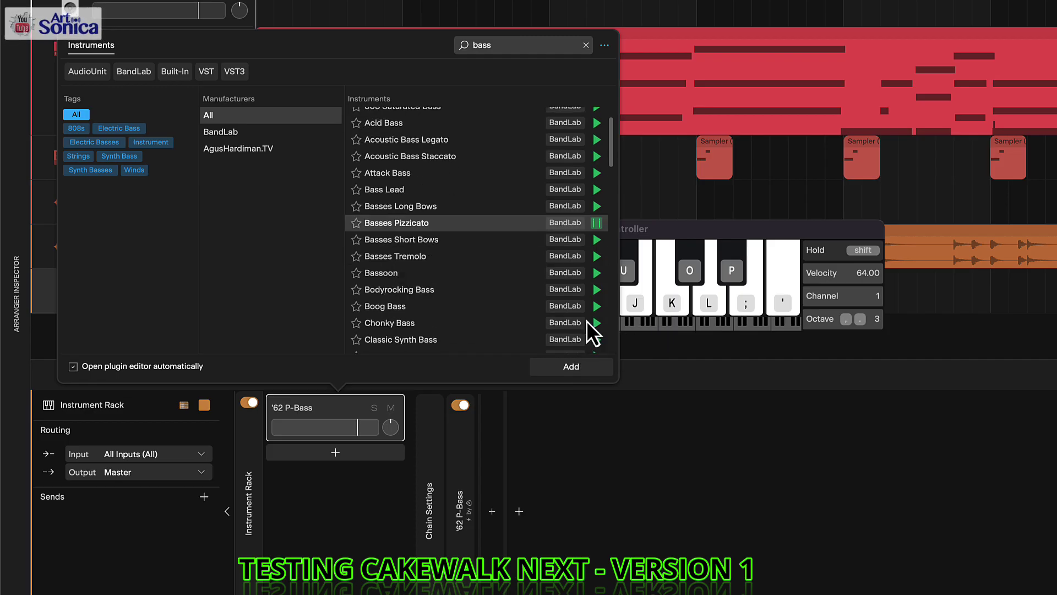
pyautogui.click(597, 307)
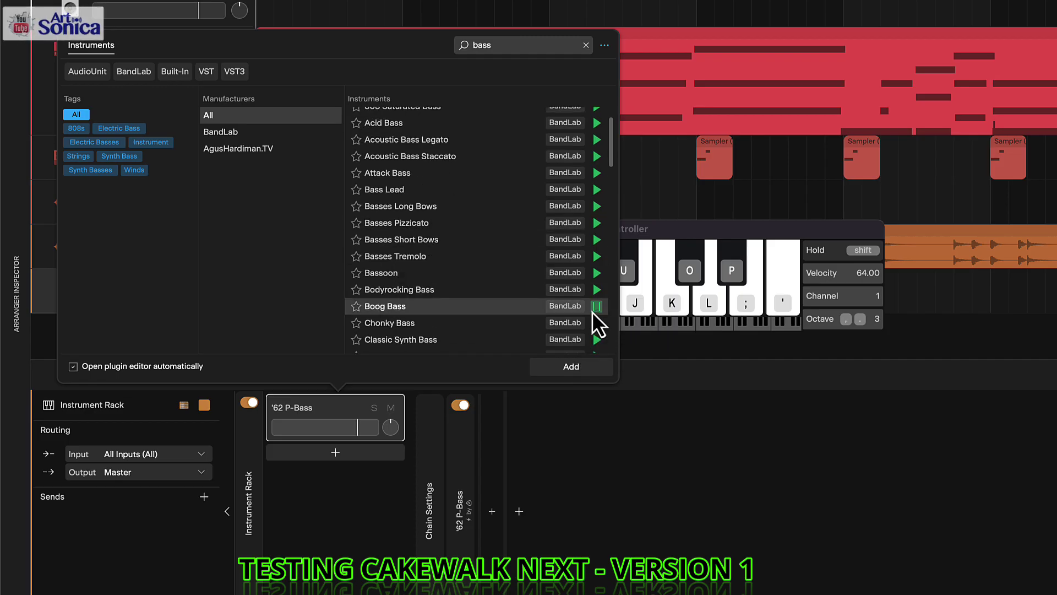
pyautogui.click(589, 365)
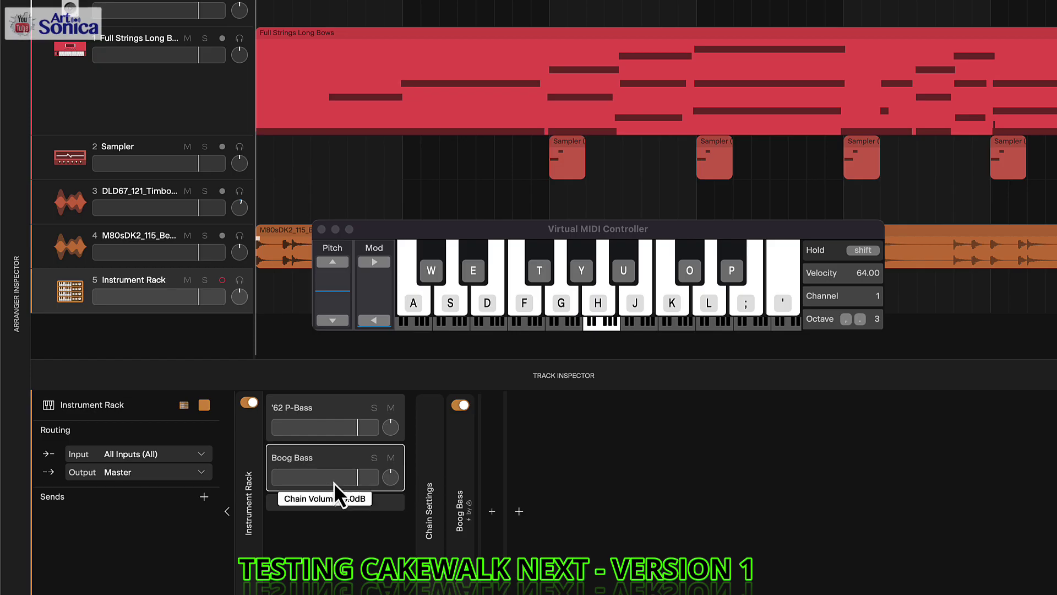
# - Play the virtual keyboard's lowest key repeatedly at octaves 3 and 2 to hear '62 P-Bass and Boog Bass layered
pyautogui.click(425, 312)
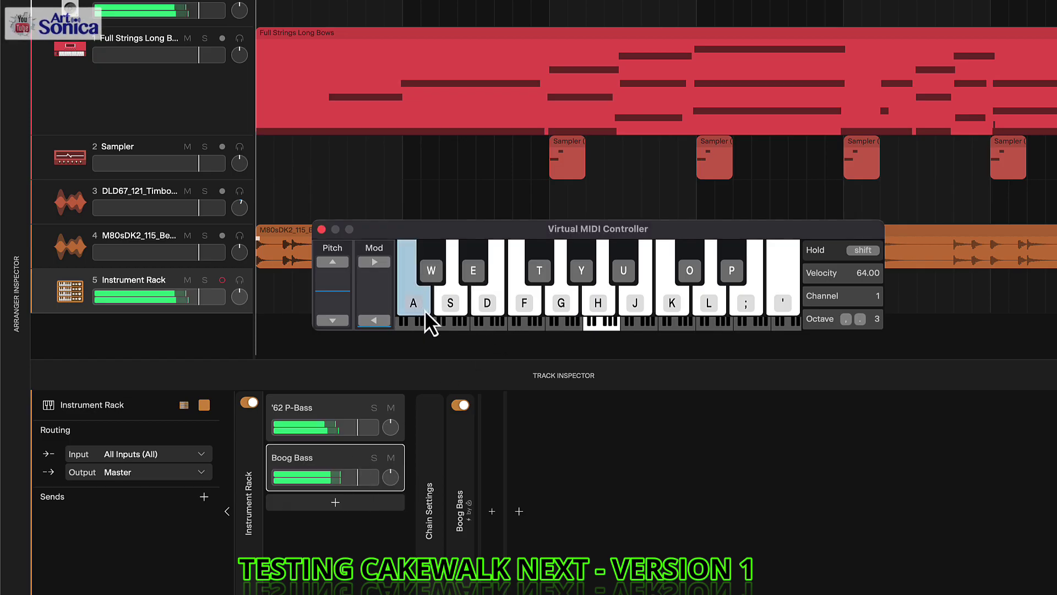
pyautogui.click(425, 312)
pyautogui.click(425, 312)
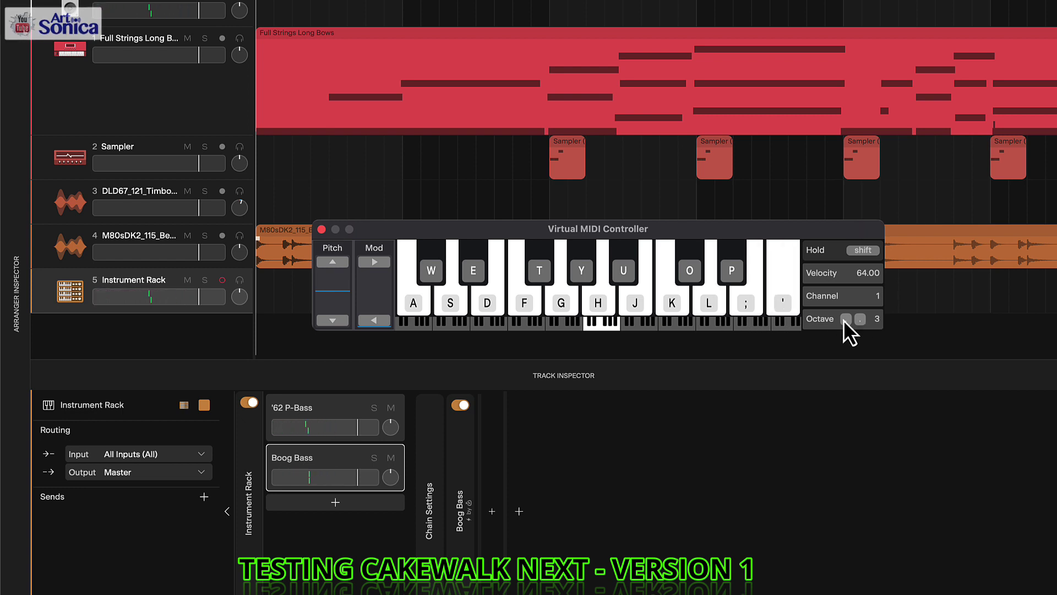
pyautogui.press(',')
pyautogui.click(413, 311)
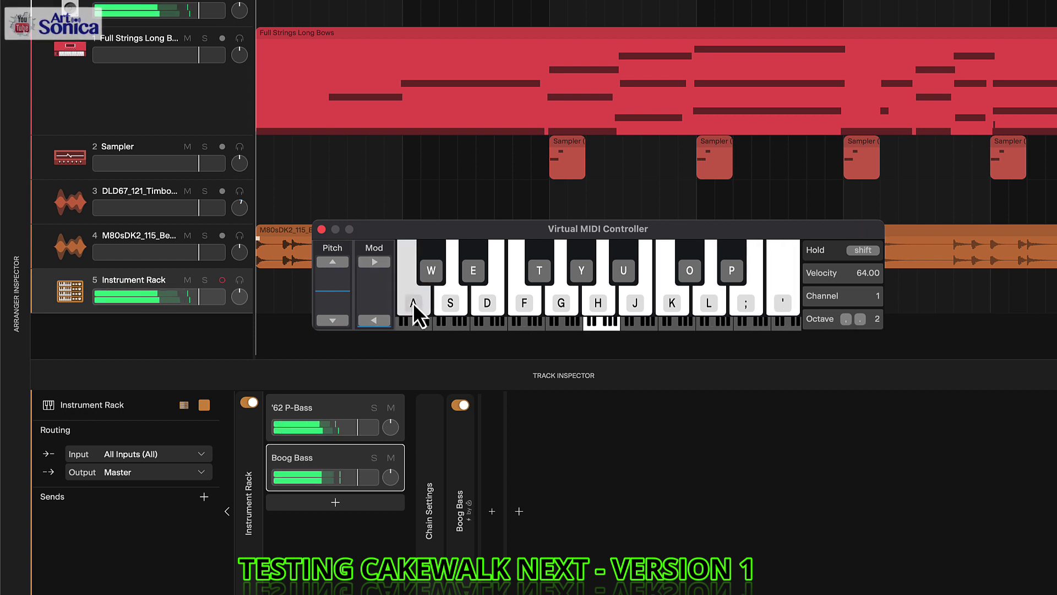
pyautogui.click(414, 313)
pyautogui.click(414, 313)
# - Test the layered basses on the same key at octave 0, and set the virtual keyboard to octave 1
pyautogui.press(',')
pyautogui.click(414, 312)
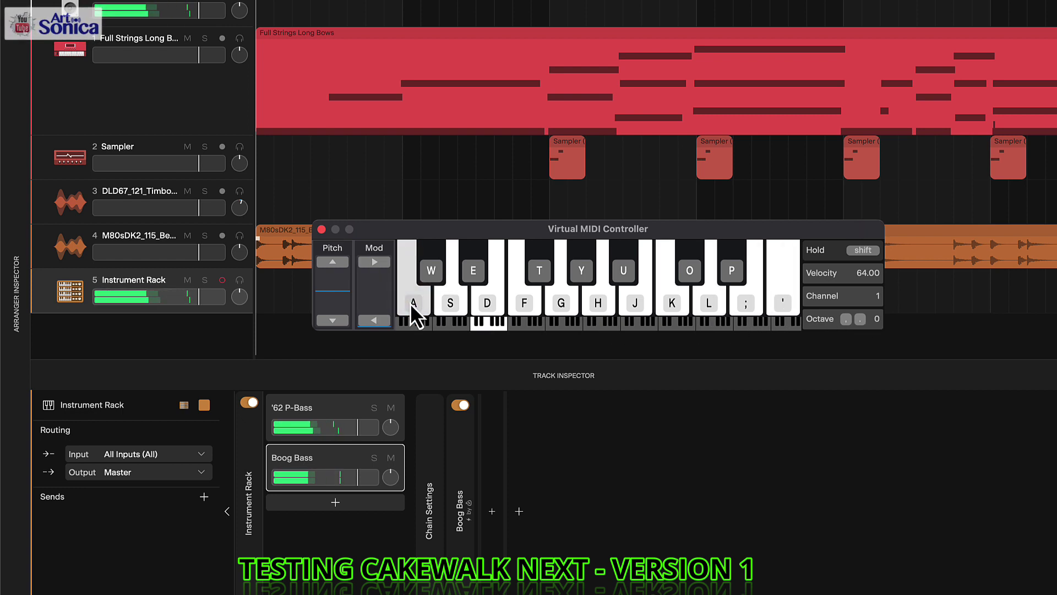
pyautogui.click(415, 313)
pyautogui.click(412, 307)
pyautogui.press('.')
pyautogui.click(412, 306)
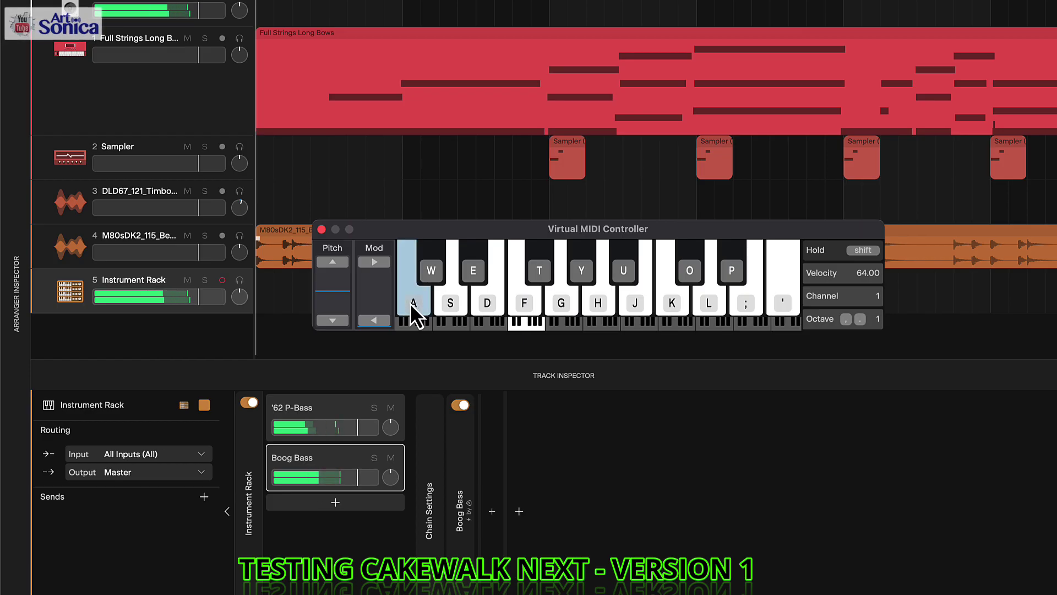
pyautogui.click(411, 306)
pyautogui.click(412, 306)
pyautogui.click(412, 306)
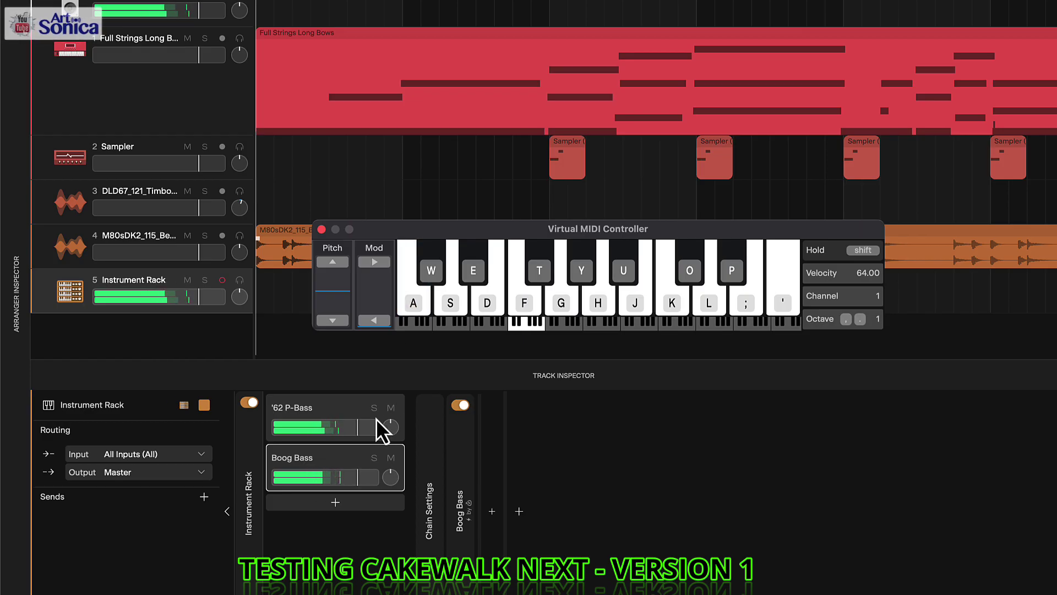
# - Set the Boog Bass chain volume to -6.0 dB and raise '62 P-Bass slightly above 1.3 dB, testing the balance
pyautogui.moveTo(349, 478); pyautogui.dragTo(337, 478)
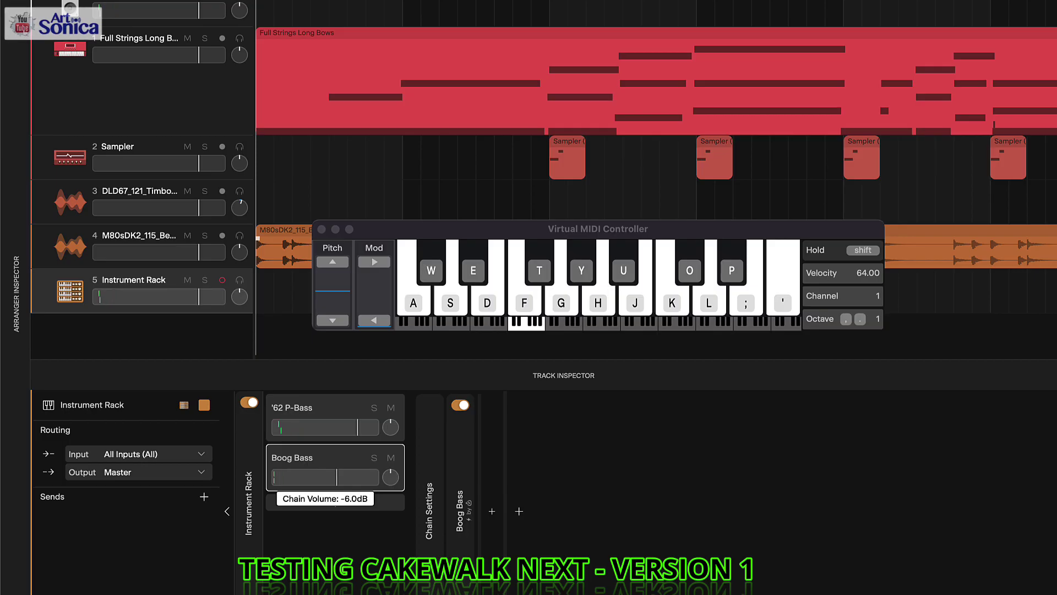
pyautogui.click(413, 307)
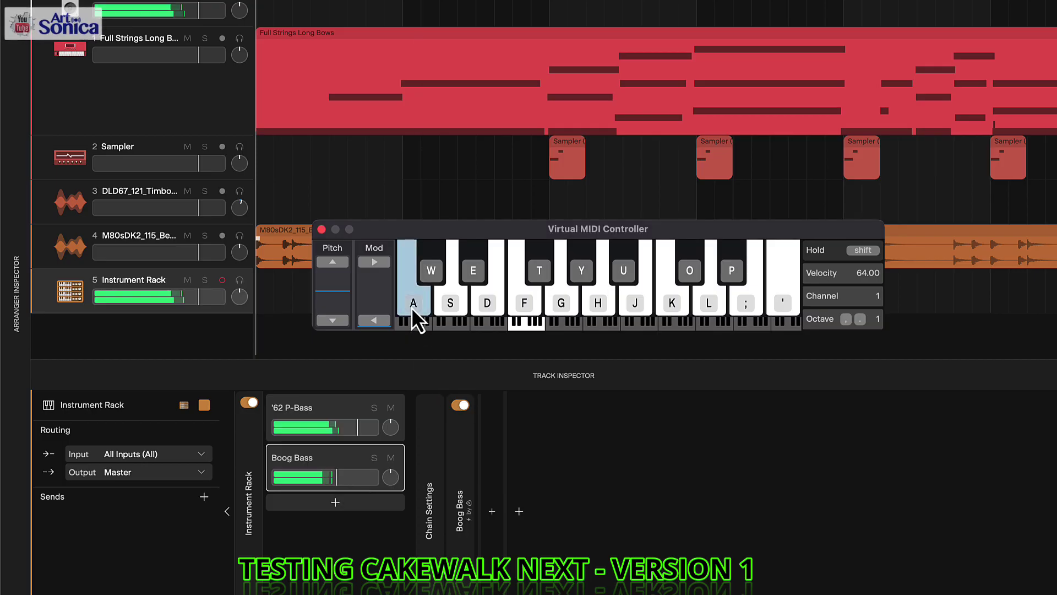
pyautogui.moveTo(329, 426); pyautogui.dragTo(333, 426)
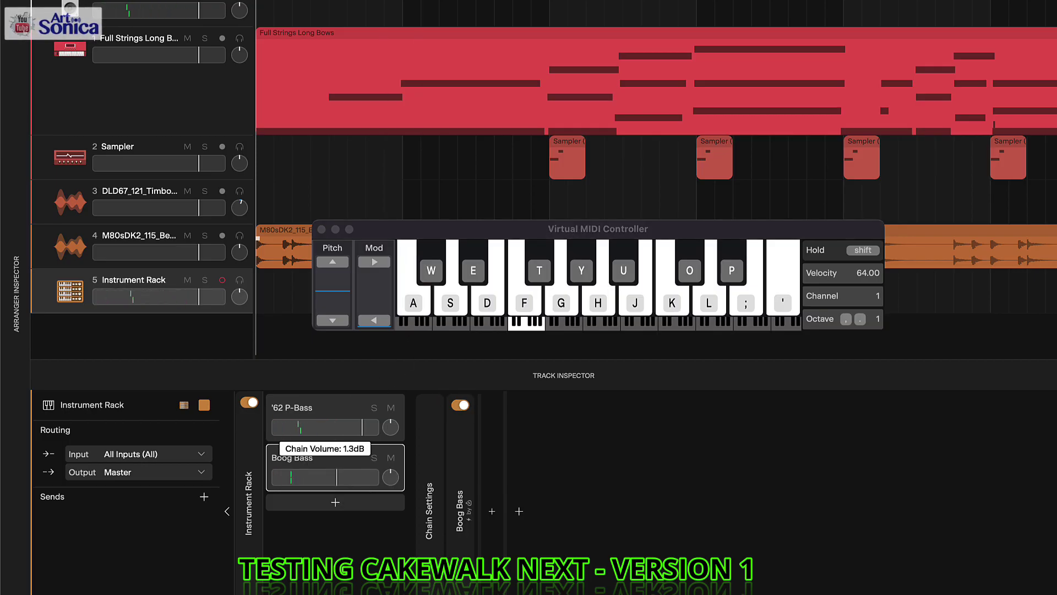
pyautogui.click(414, 308)
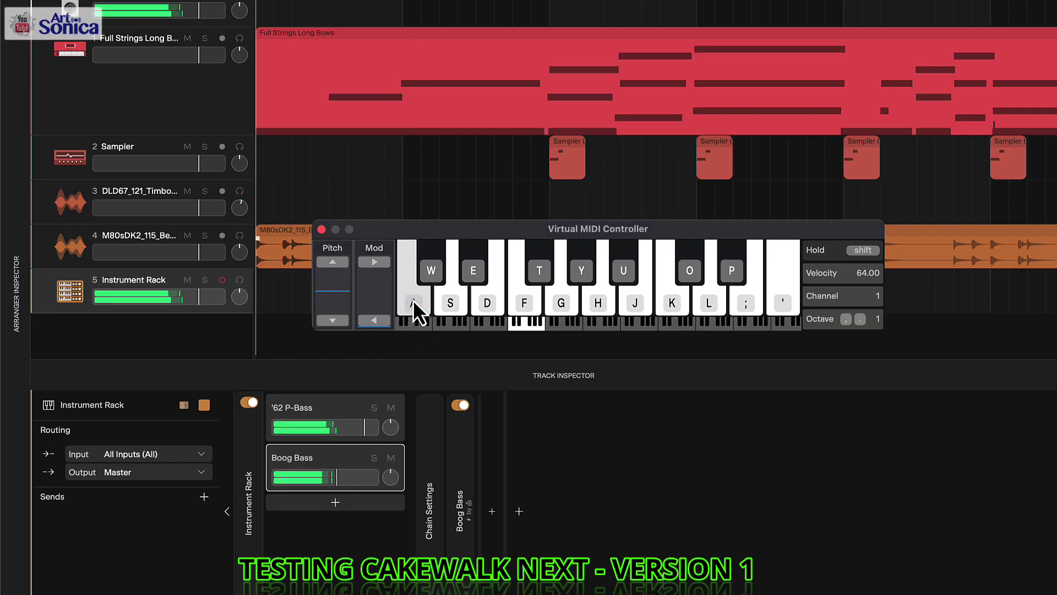
# - Search the instruments for "bass" and add Dirty Growl as the third instrument in the rack
pyautogui.click(329, 507)
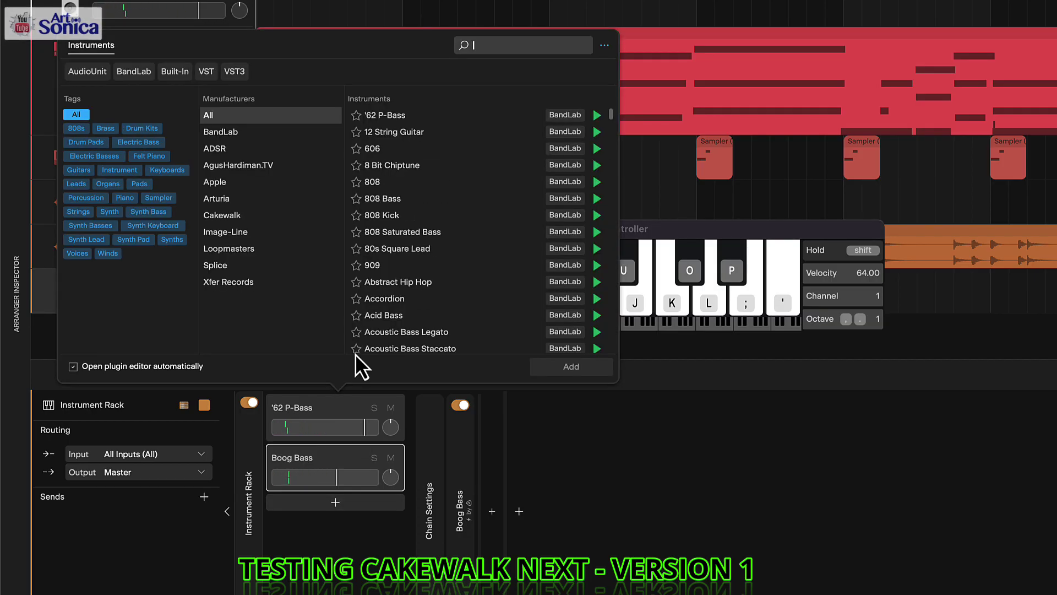
pyautogui.scroll(-3, 447, 303)
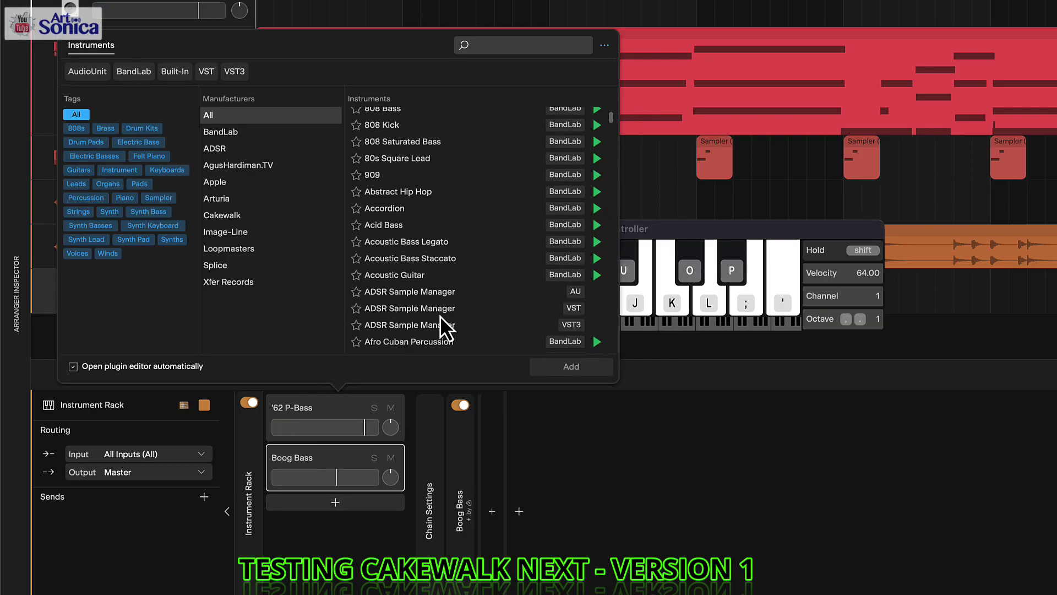
pyautogui.scroll(-1, 441, 316)
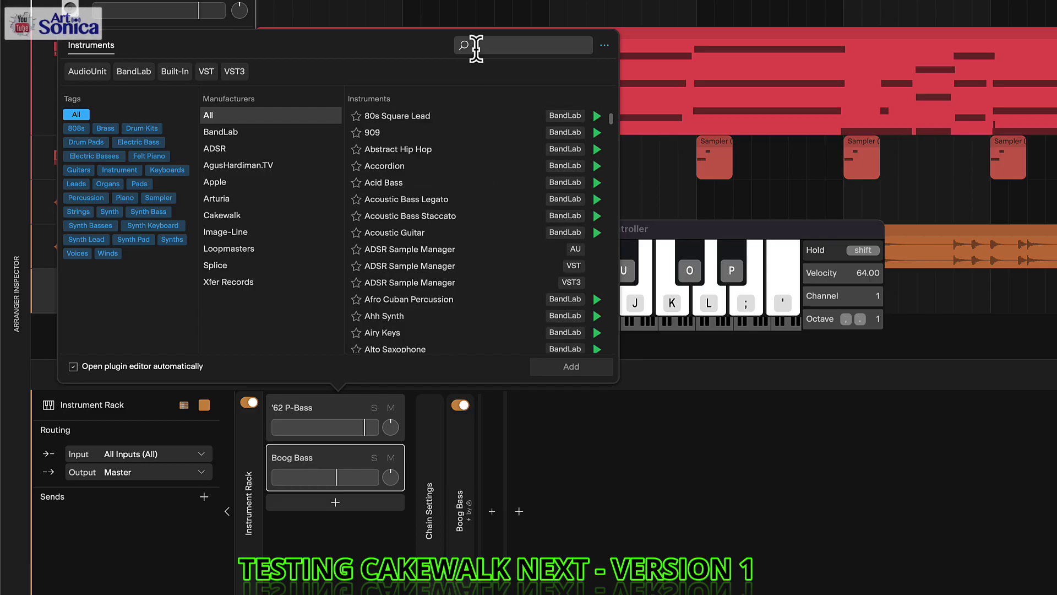
pyautogui.write('bass')
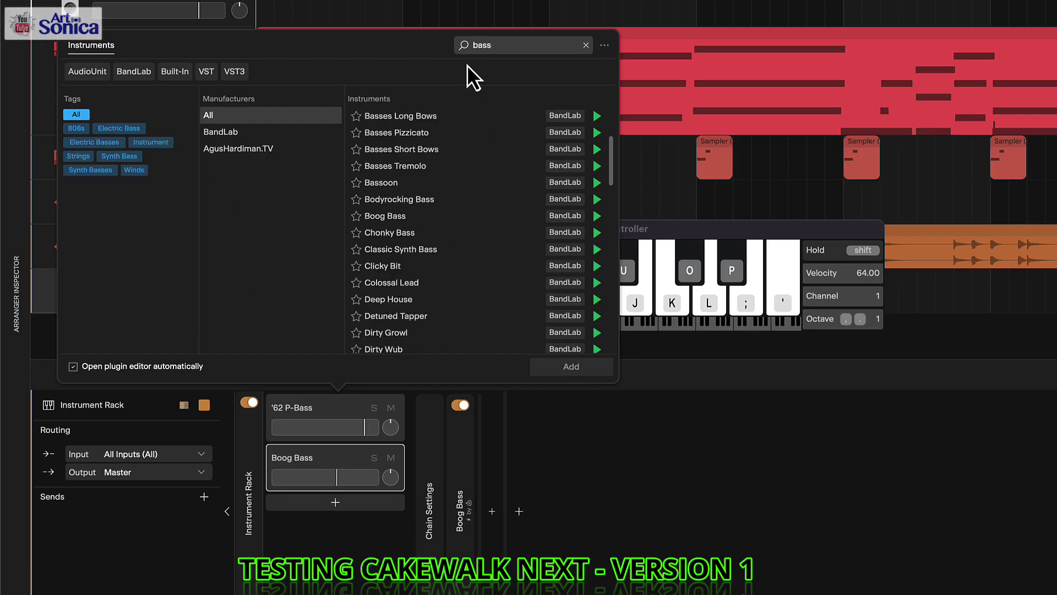
pyautogui.scroll(-1, 431, 247)
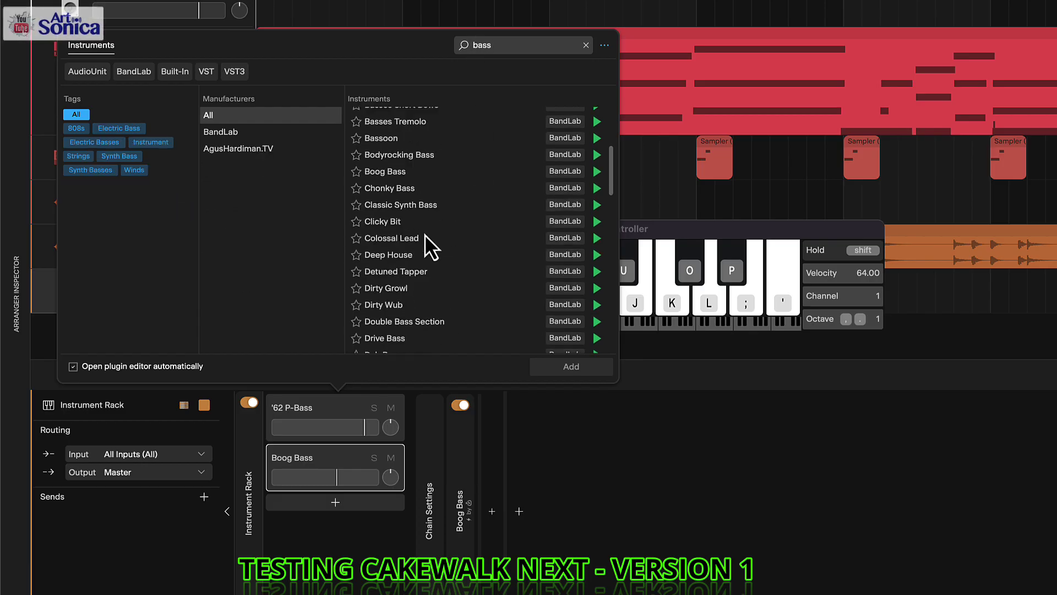
pyautogui.click(407, 290)
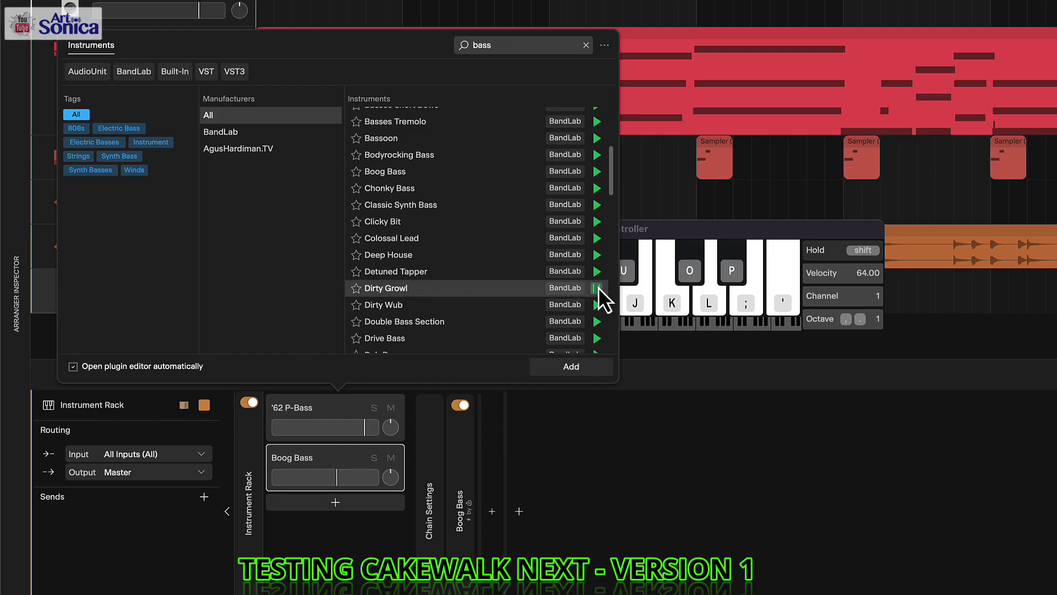
pyautogui.click(578, 367)
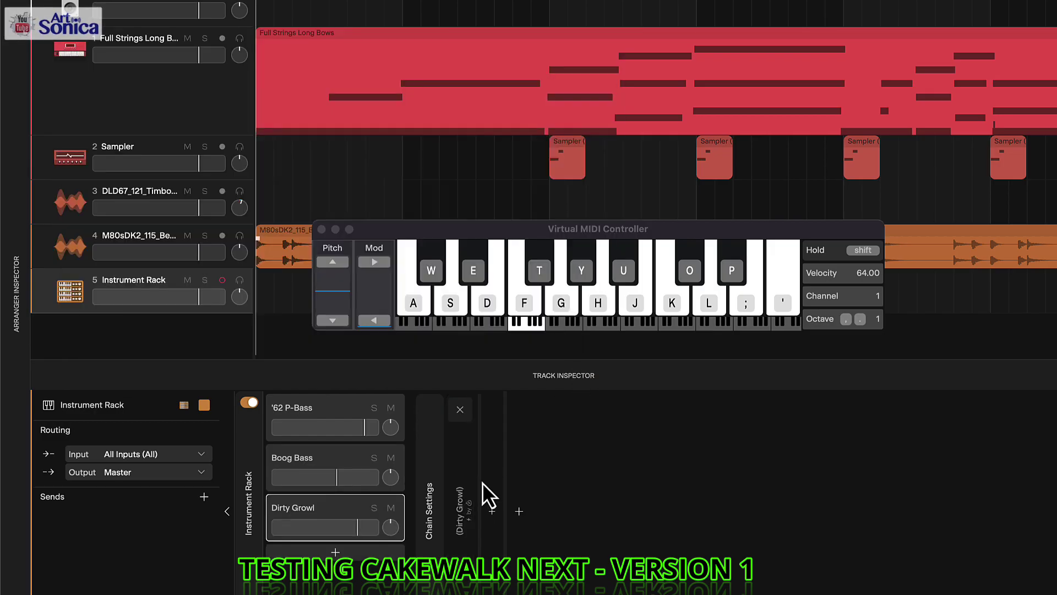
# - Play a bass riff with all three layers at octave 1, and lower the virtual keyboard to octave 0
pyautogui.press('a')
pyautogui.press('a')
pyautogui.press('a')
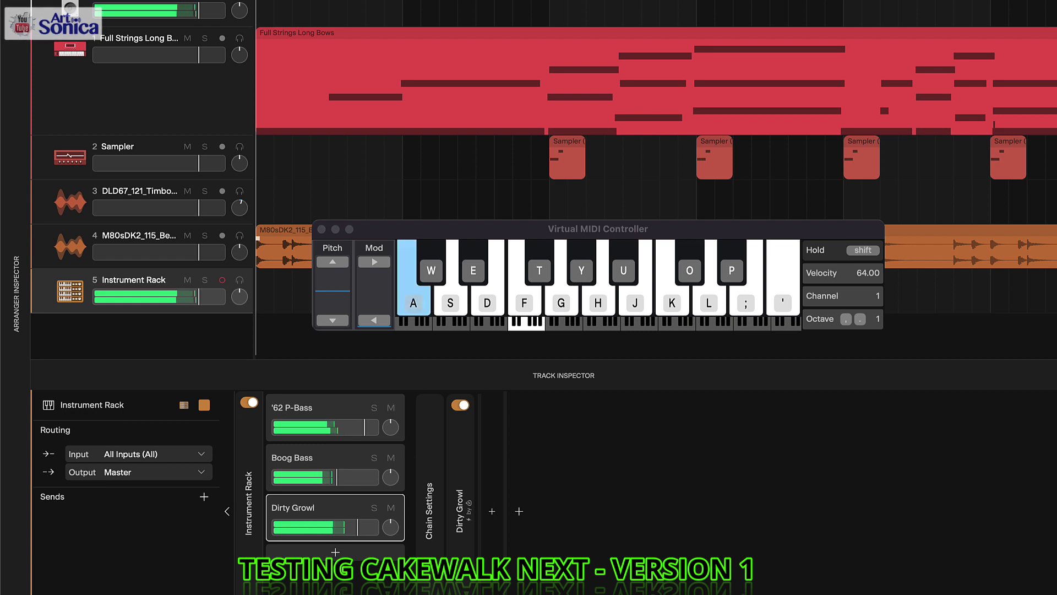
pyautogui.press('e')
pyautogui.press('e')
pyautogui.press('f')
pyautogui.press('g')
pyautogui.press('e')
pyautogui.press('f')
pyautogui.press('e')
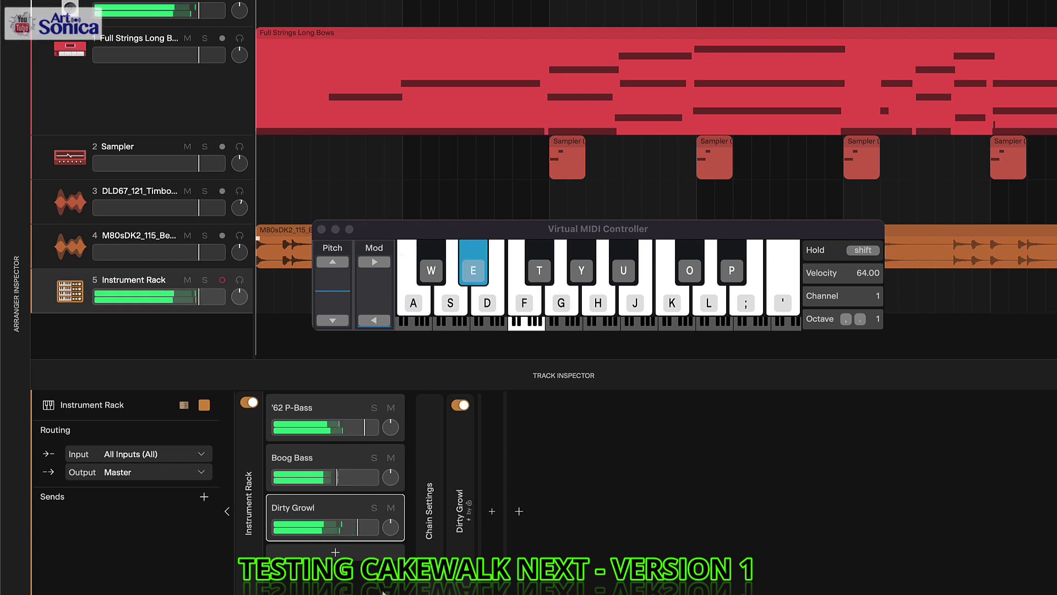
pyautogui.press('a')
pyautogui.press('a')
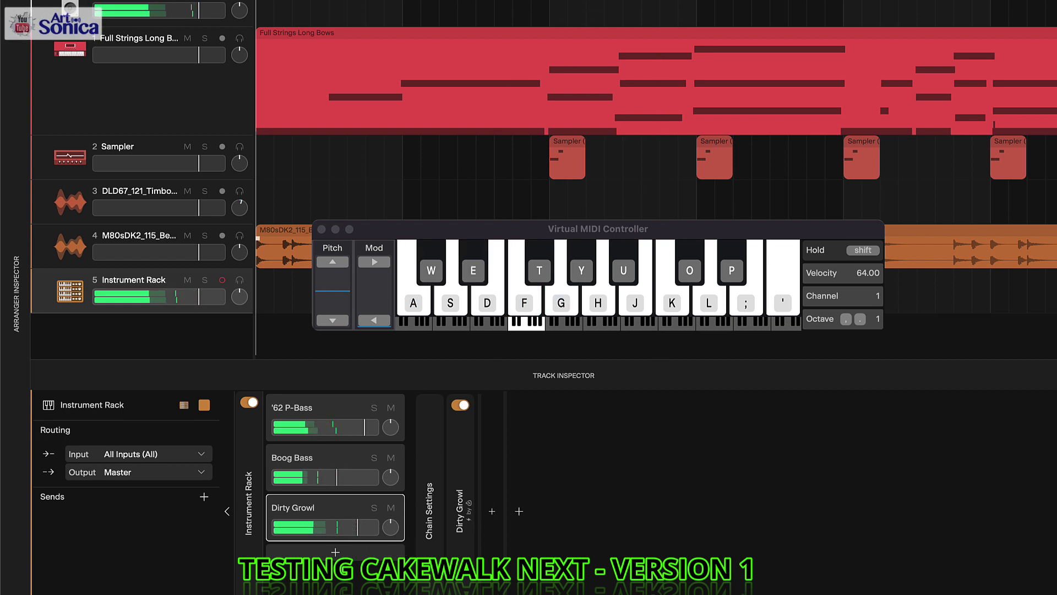
pyautogui.press('a')
pyautogui.press(',')
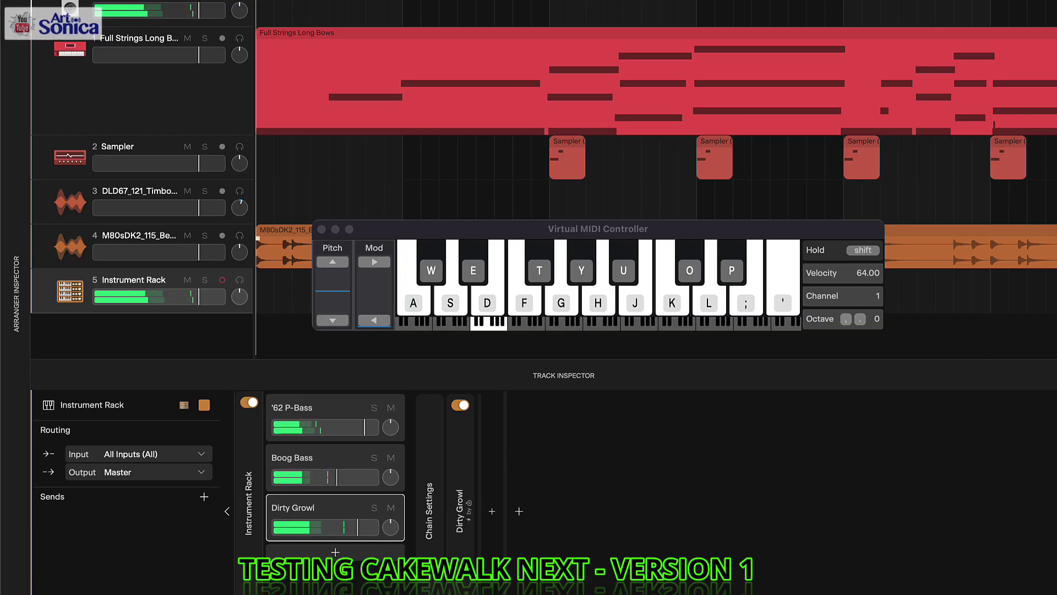
pyautogui.press('a')
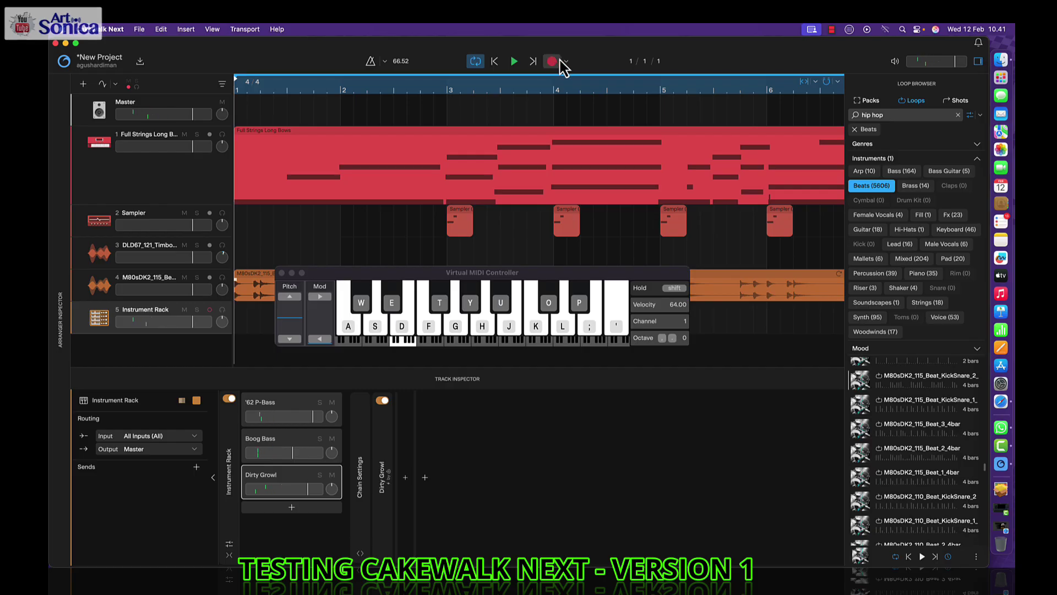
# - Turn on the metronome and start recording the Instrument Rack track from the project start, with the virtual keyboard moved below the tracks
pyautogui.click(554, 61)
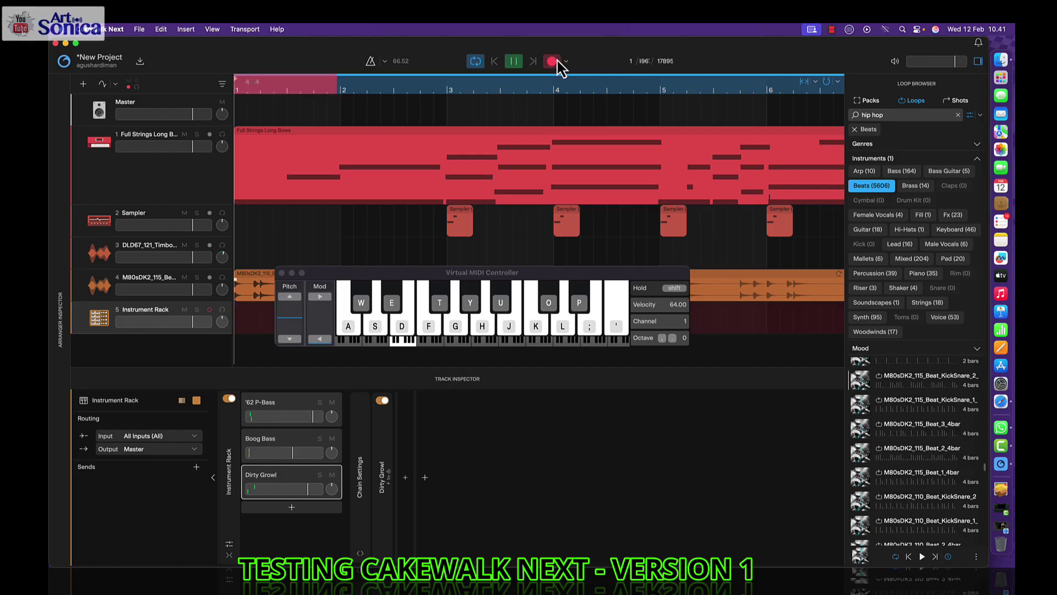
pyautogui.click(515, 61)
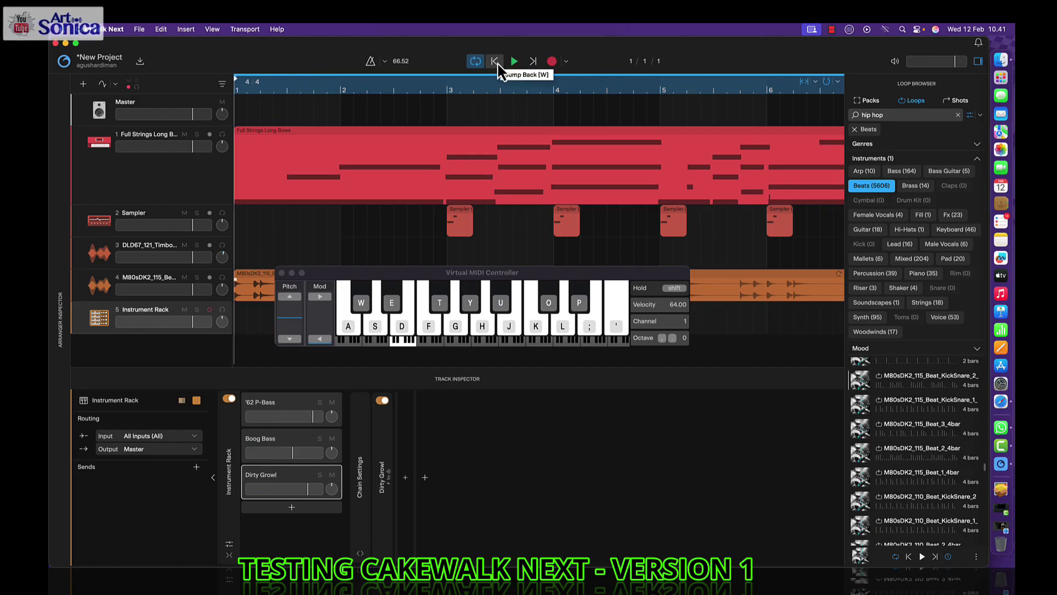
pyautogui.click(370, 61)
pyautogui.click(551, 62)
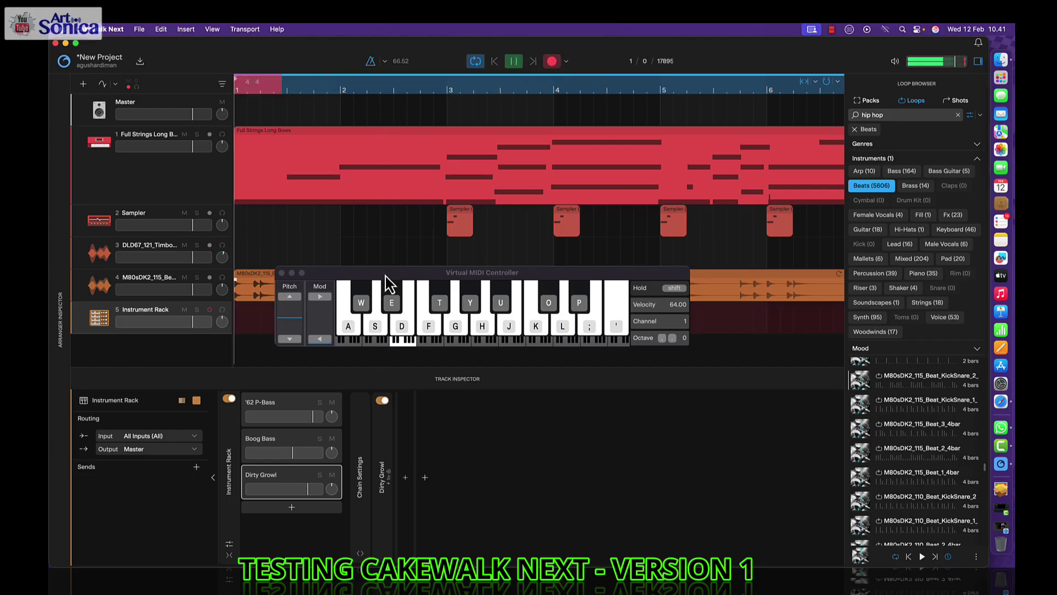
pyautogui.moveTo(386, 274); pyautogui.dragTo(376, 357)
# - Record a slow rising and falling bass line through bar 8 on the Instrument Rack track, and return the playhead to the start
pyautogui.press('a')
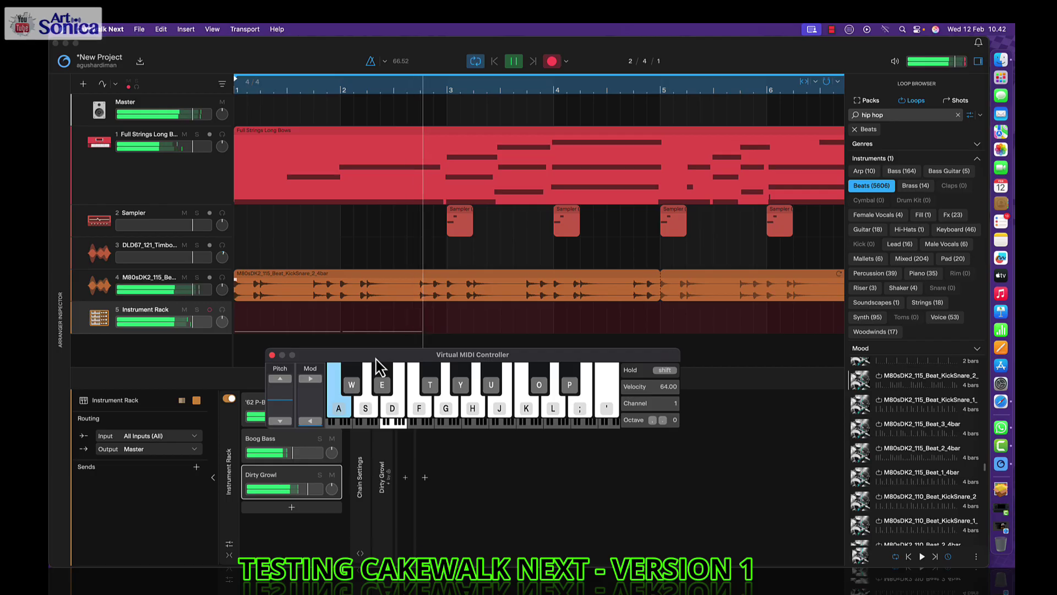
pyautogui.press('f')
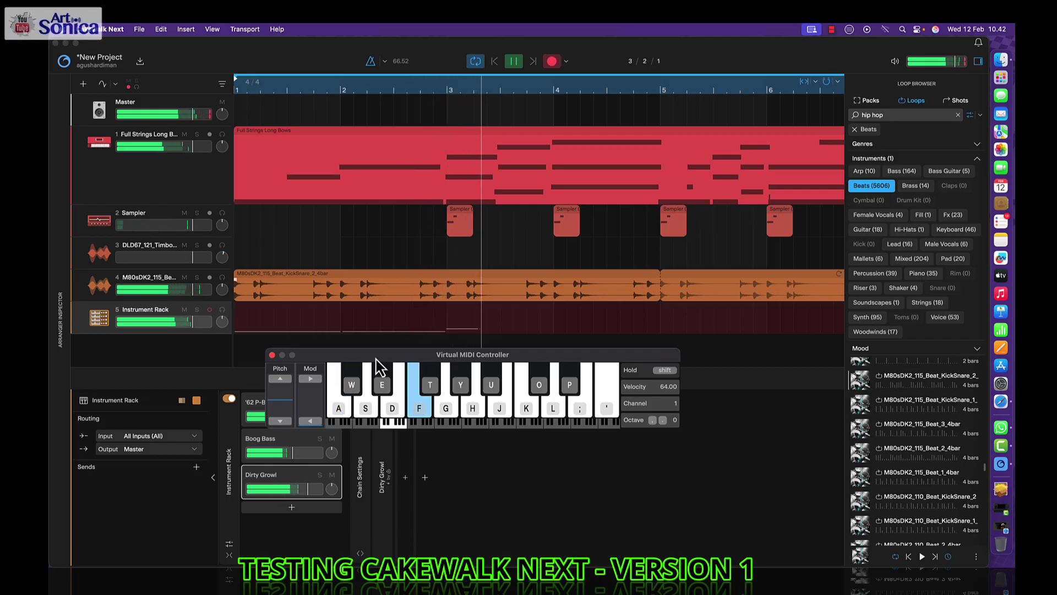
pyautogui.press('g')
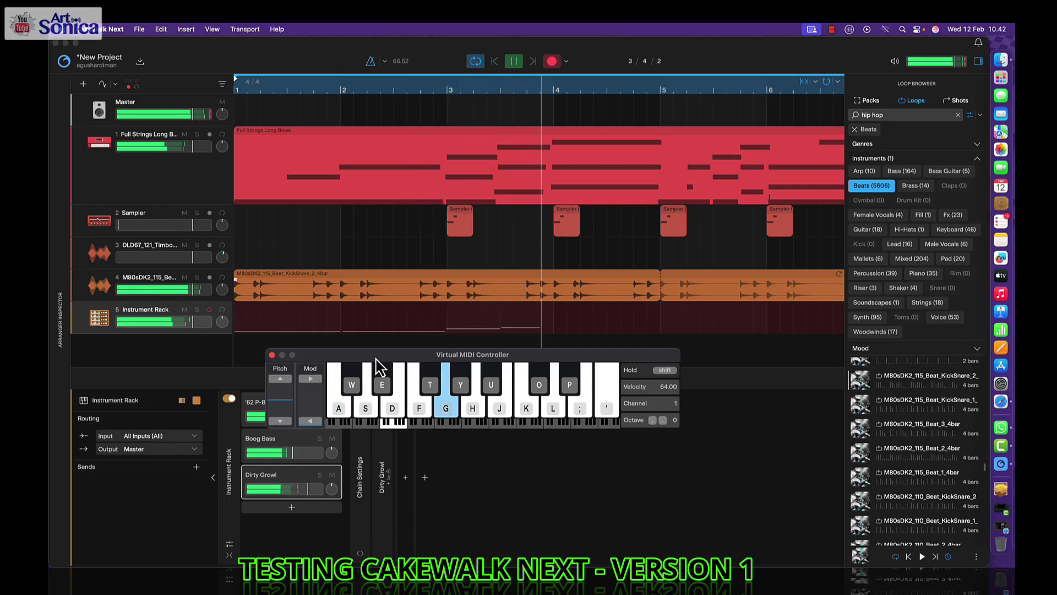
pyautogui.press('y')
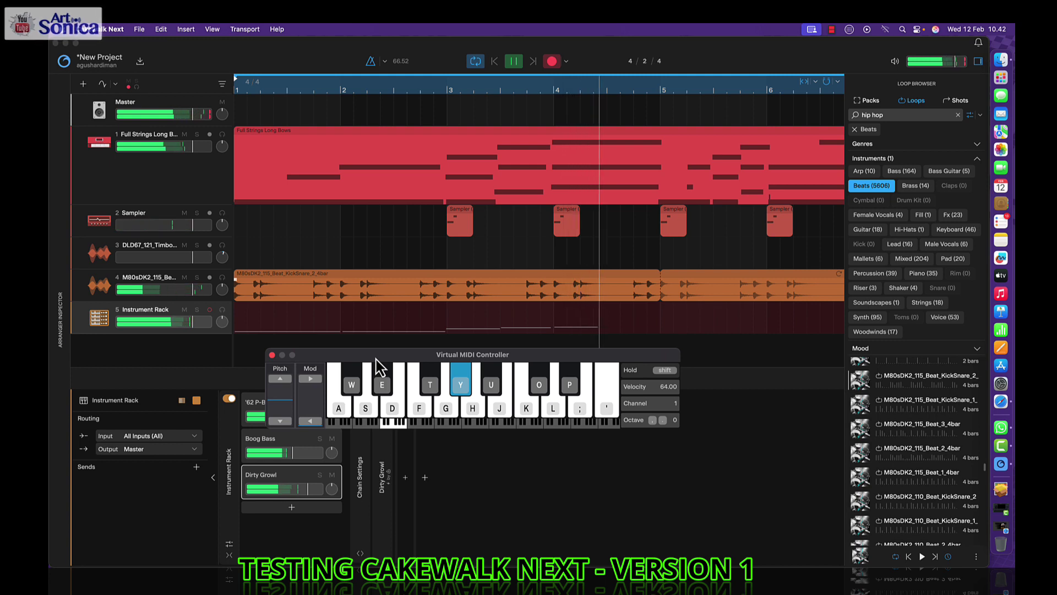
pyautogui.press('u')
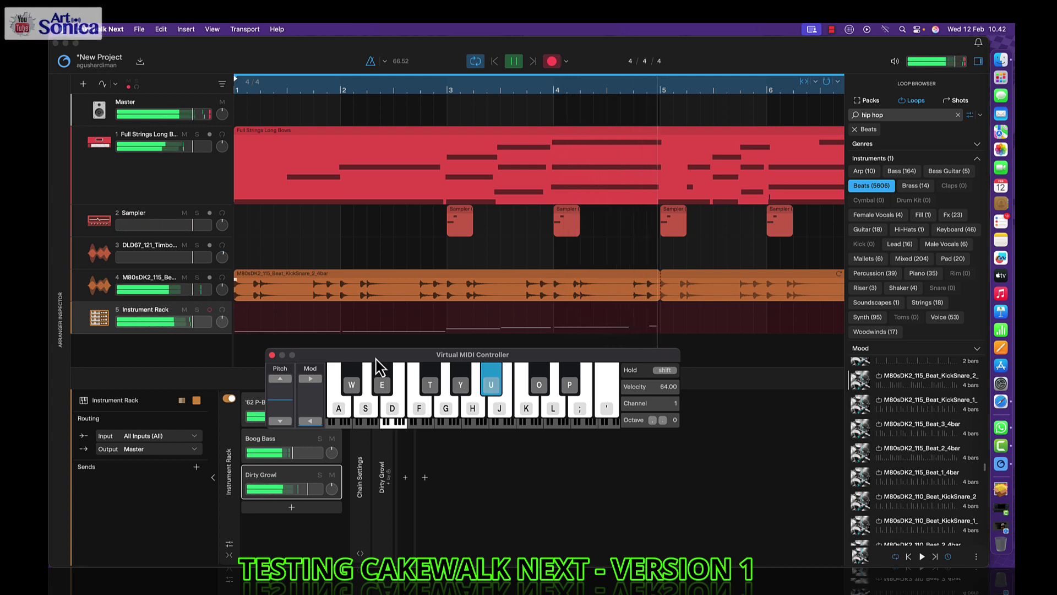
pyautogui.press('k')
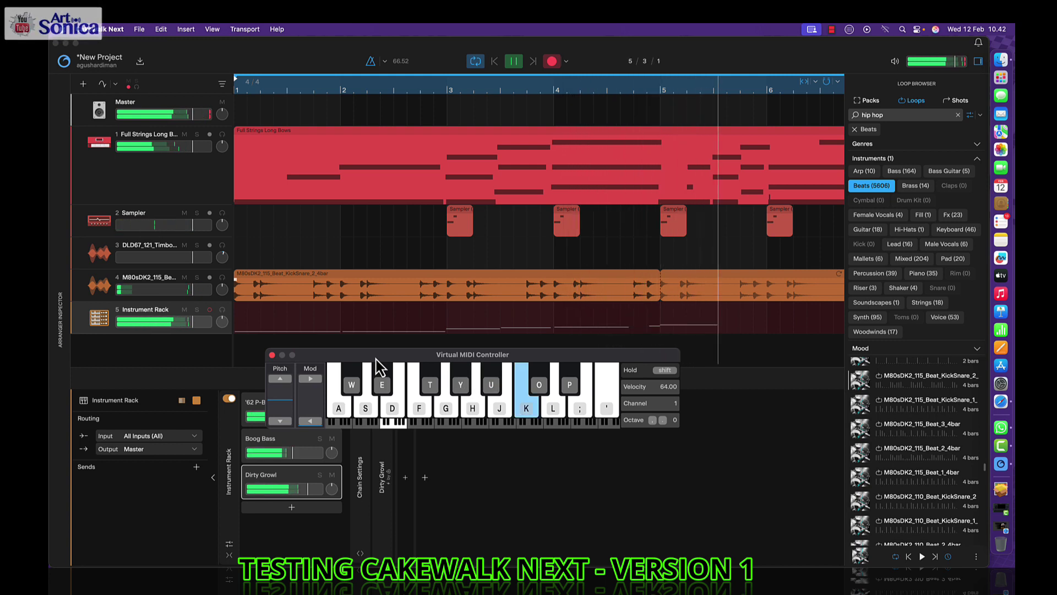
pyautogui.press('a')
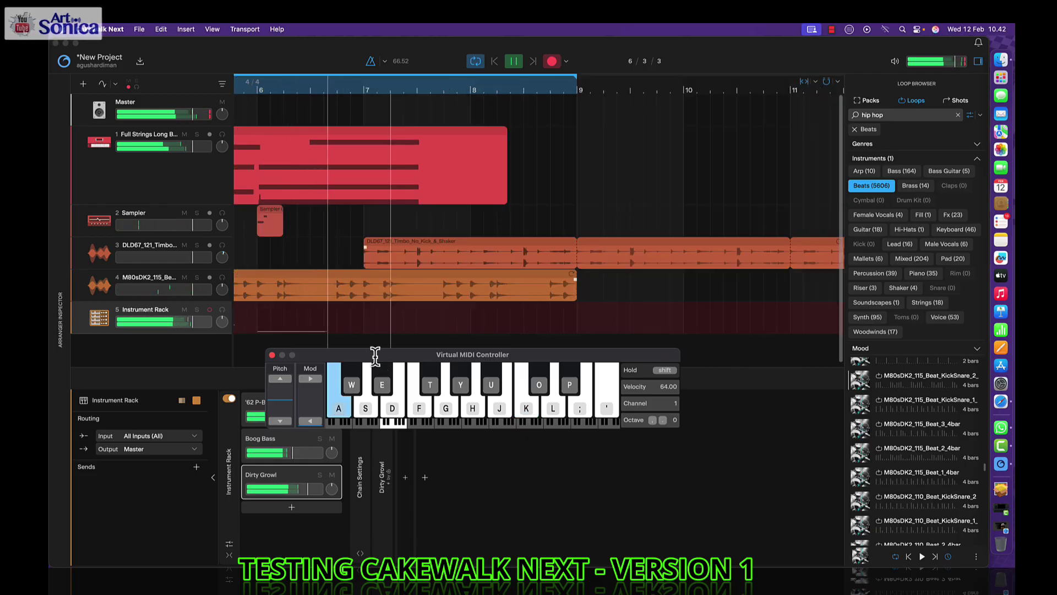
pyautogui.press('e')
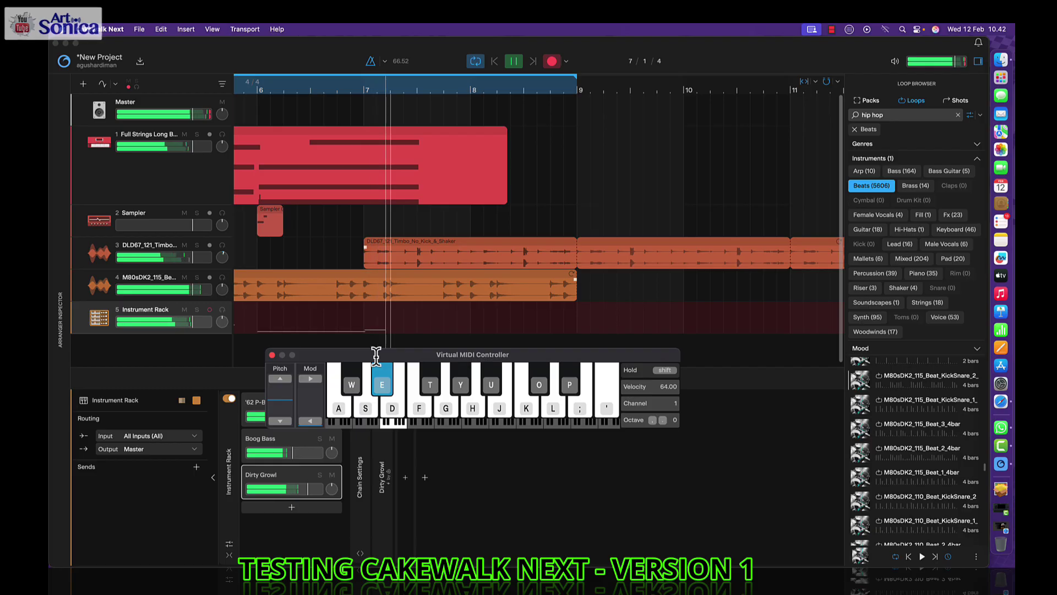
pyautogui.press('s')
pyautogui.press('w')
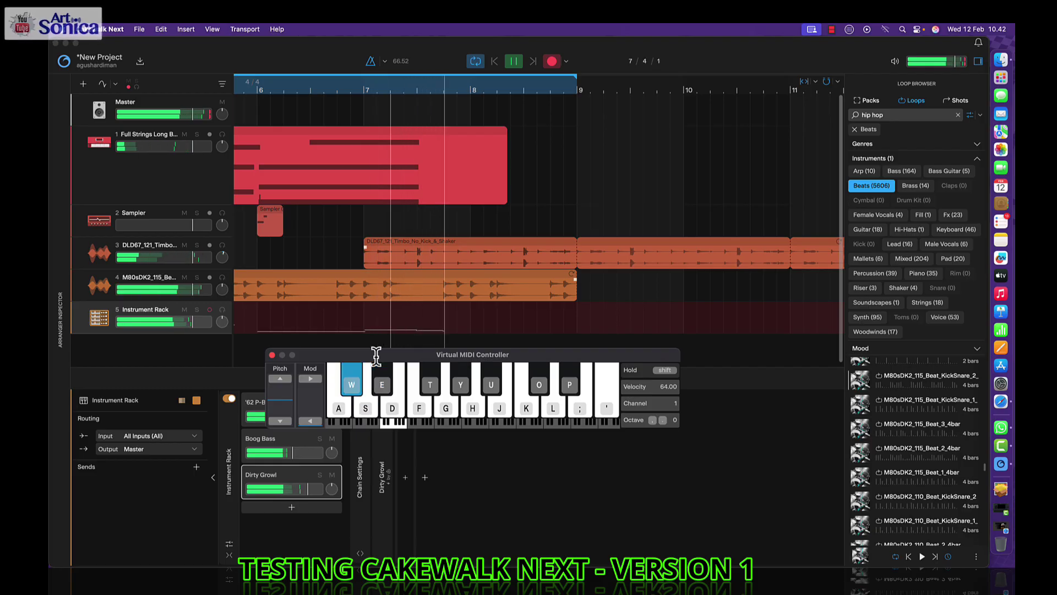
pyautogui.press('a')
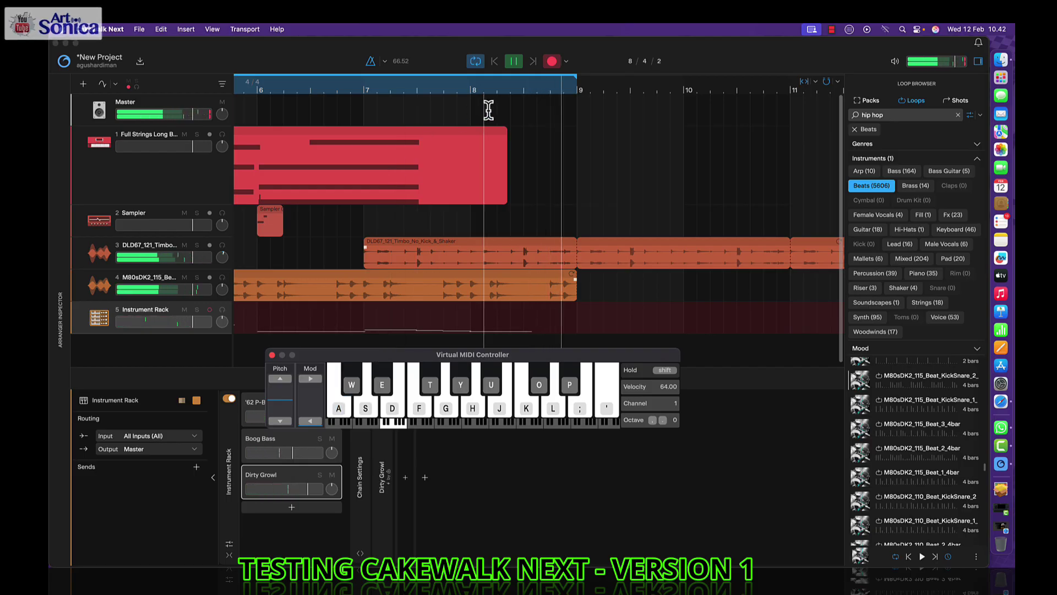
pyautogui.press('space')
pyautogui.click(494, 62)
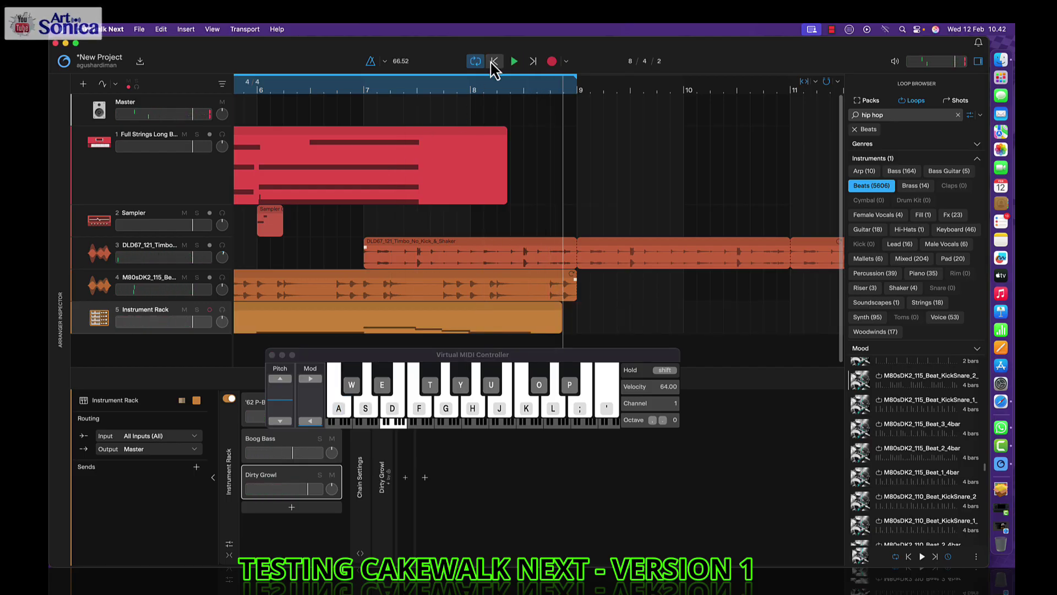
# - Open the recorded Instrument Rack clip for note editing, select all its notes and align them to the grid
pyautogui.doubleClick(276, 312)
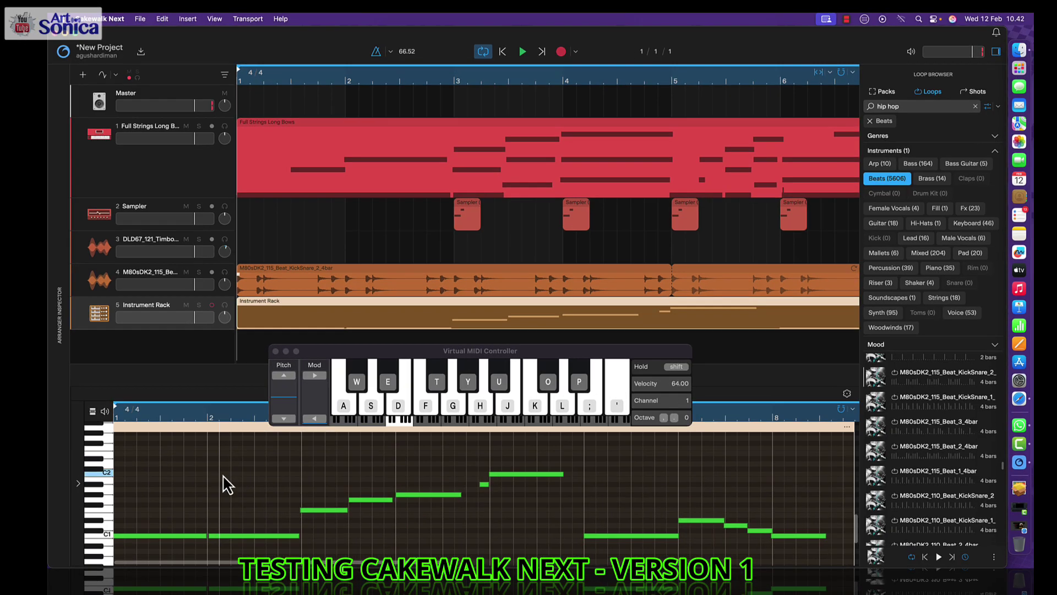
pyautogui.rightClick(220, 512)
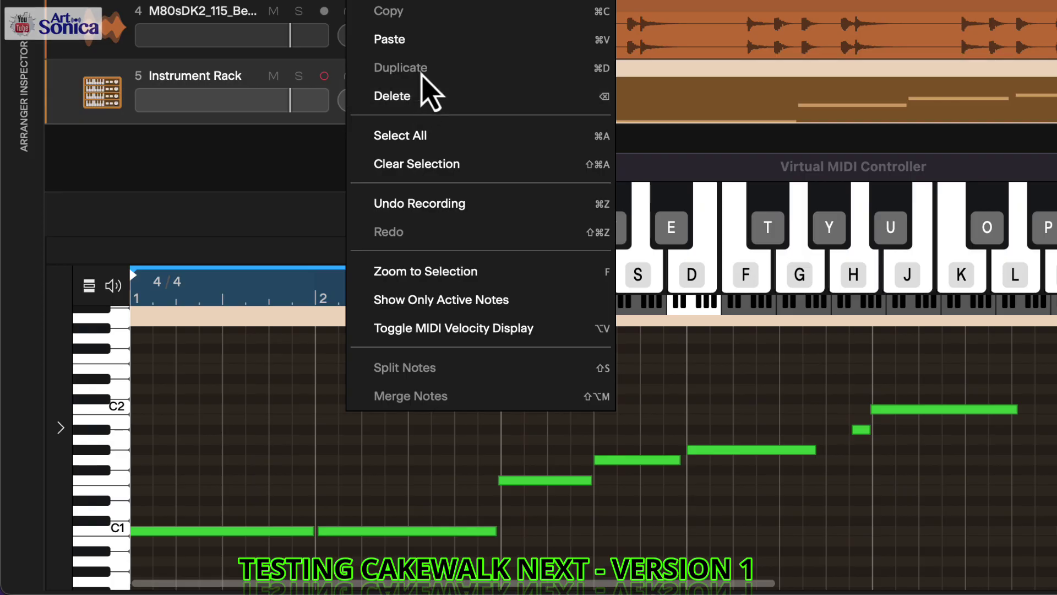
pyautogui.click(428, 141)
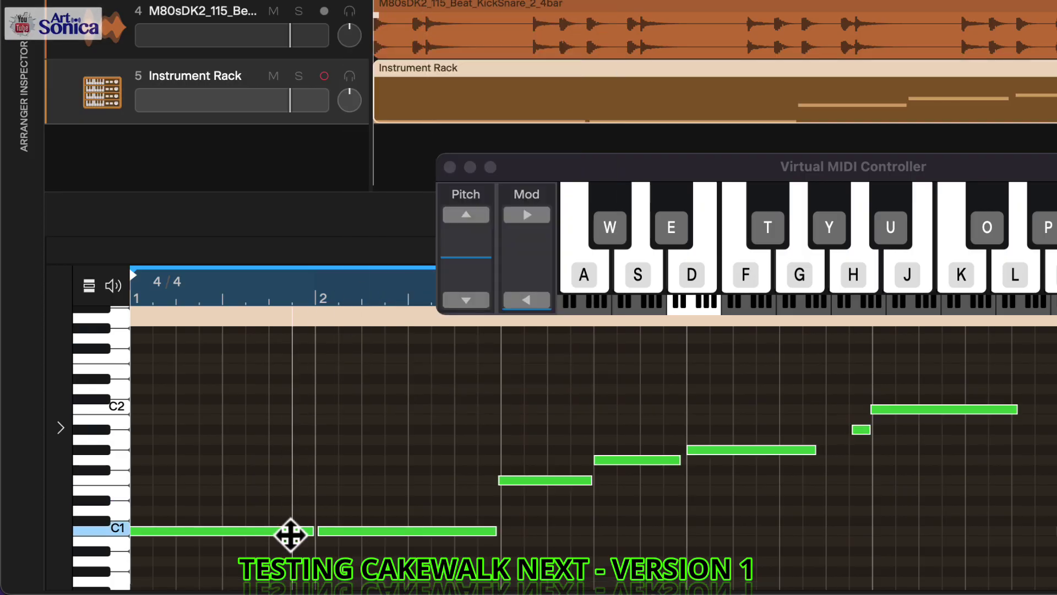
pyautogui.rightClick(342, 530)
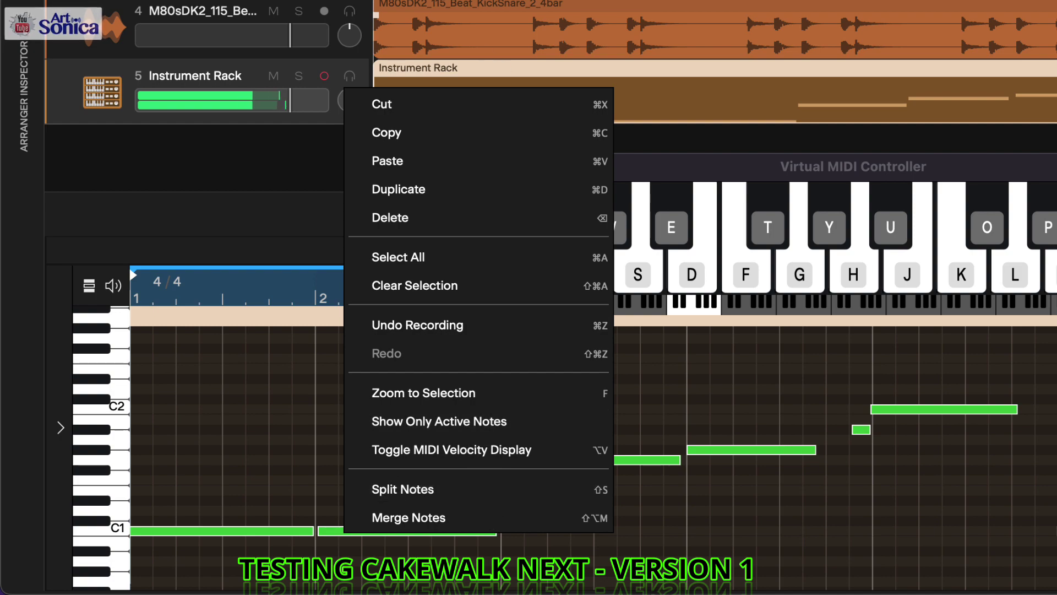
pyautogui.press('Escape')
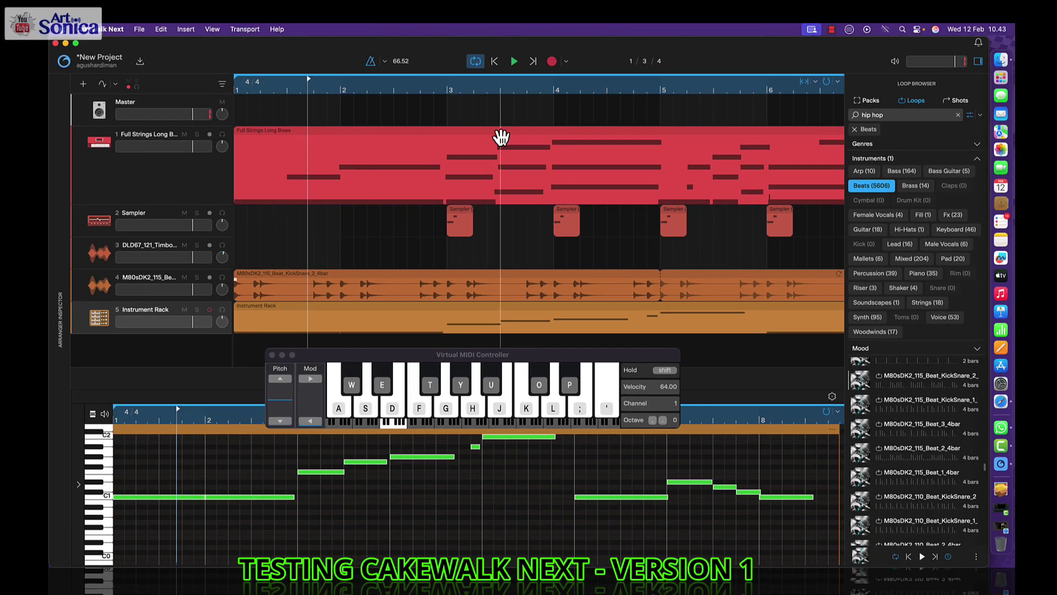
# - Play the arrangement from the start to check the recorded bass, and stop playback in bar 5
pyautogui.click(494, 62)
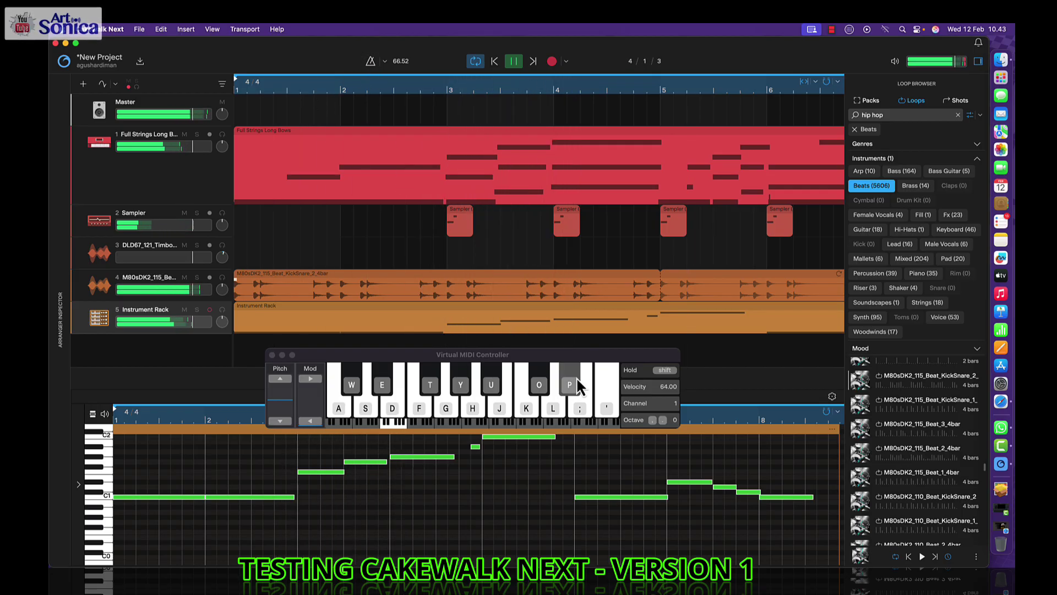
pyautogui.moveTo(578, 357); pyautogui.dragTo(587, 334)
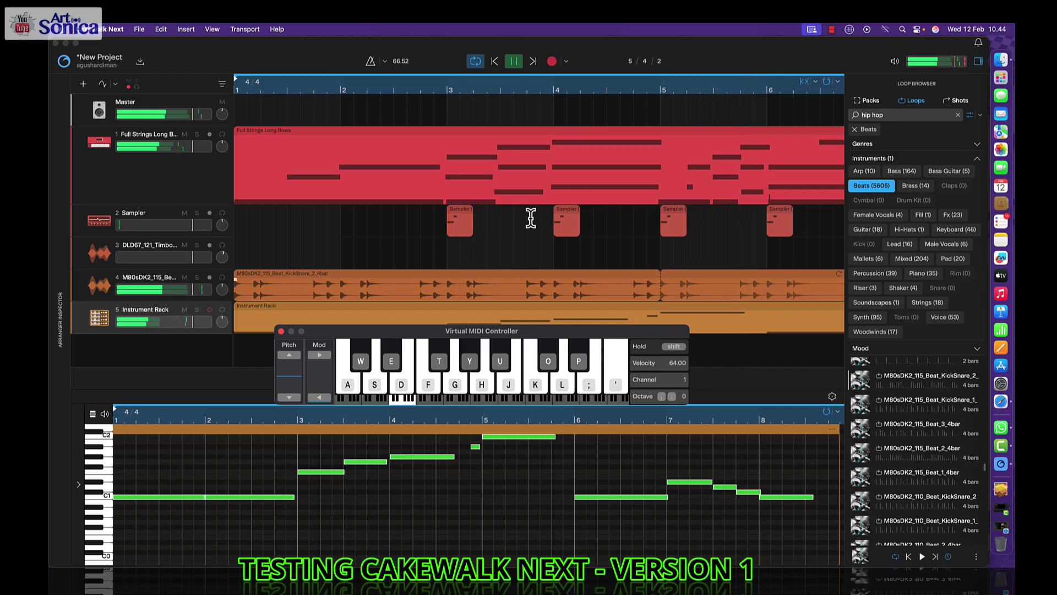
pyautogui.press('space')
# - Search the effects for "comp" and add DIGI Comp to the Dirty Growl chain, moving the virtual keyboard clear of its controls
pyautogui.click(165, 313)
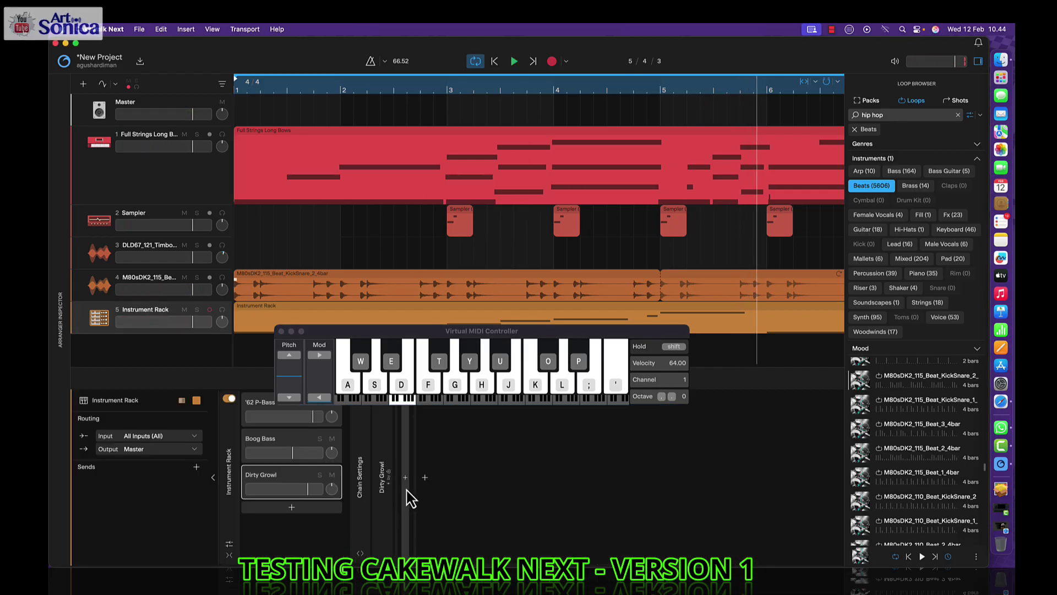
pyautogui.click(408, 485)
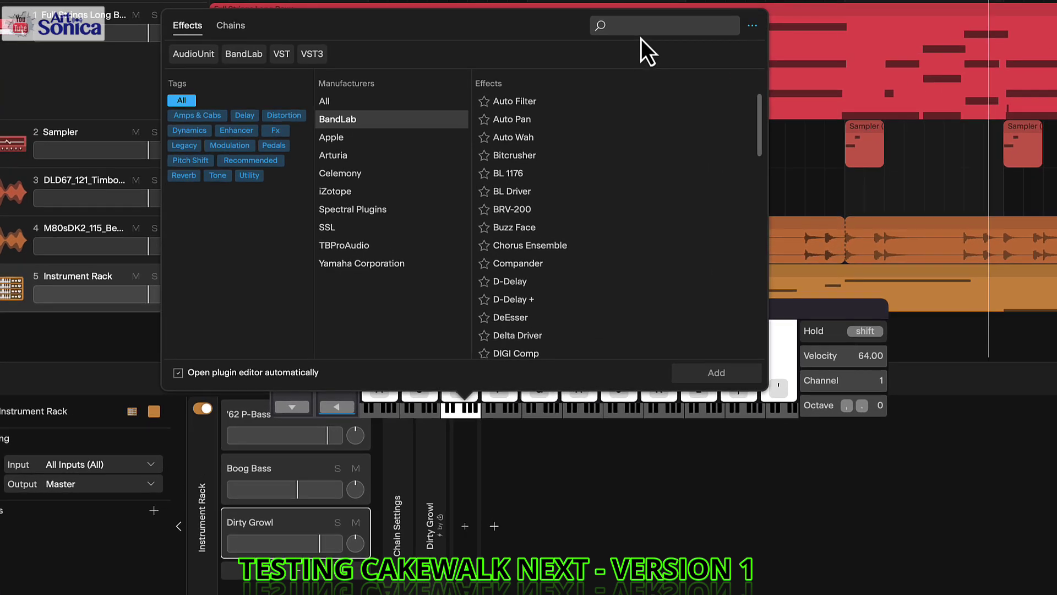
pyautogui.click(527, 139)
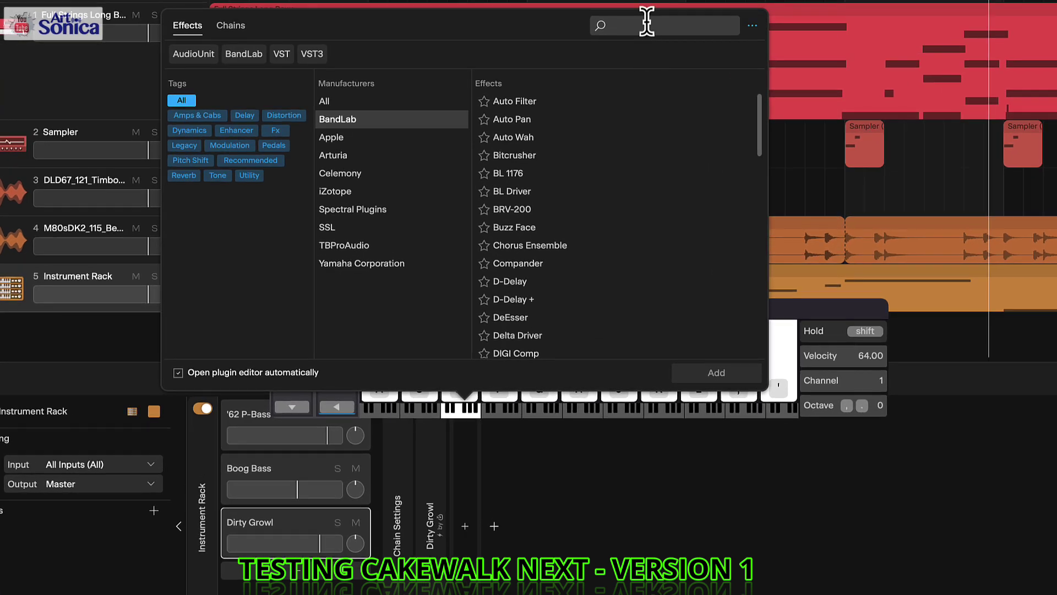
pyautogui.write('comp')
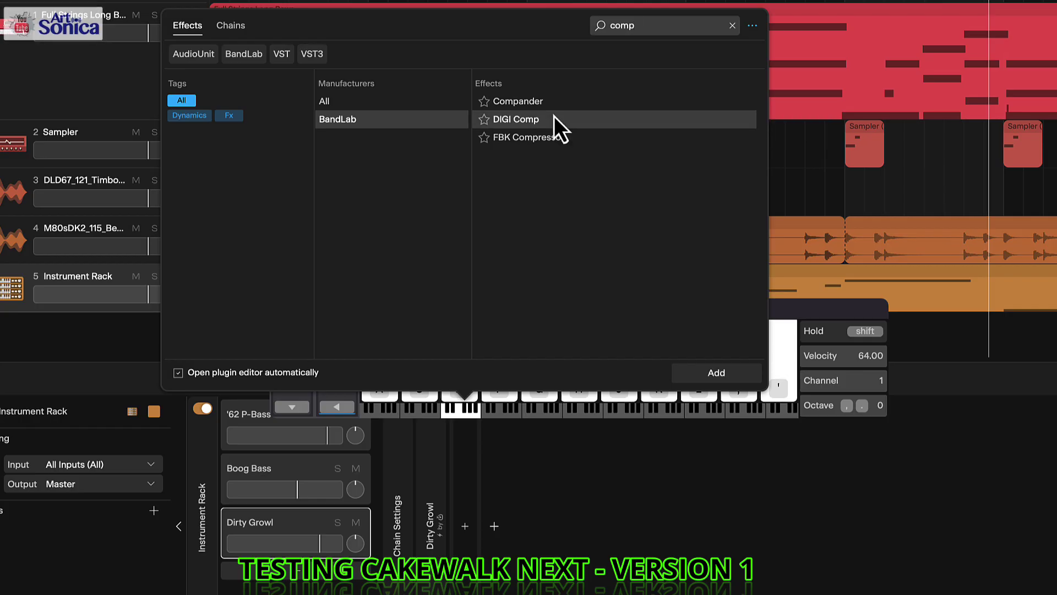
pyautogui.doubleClick(558, 122)
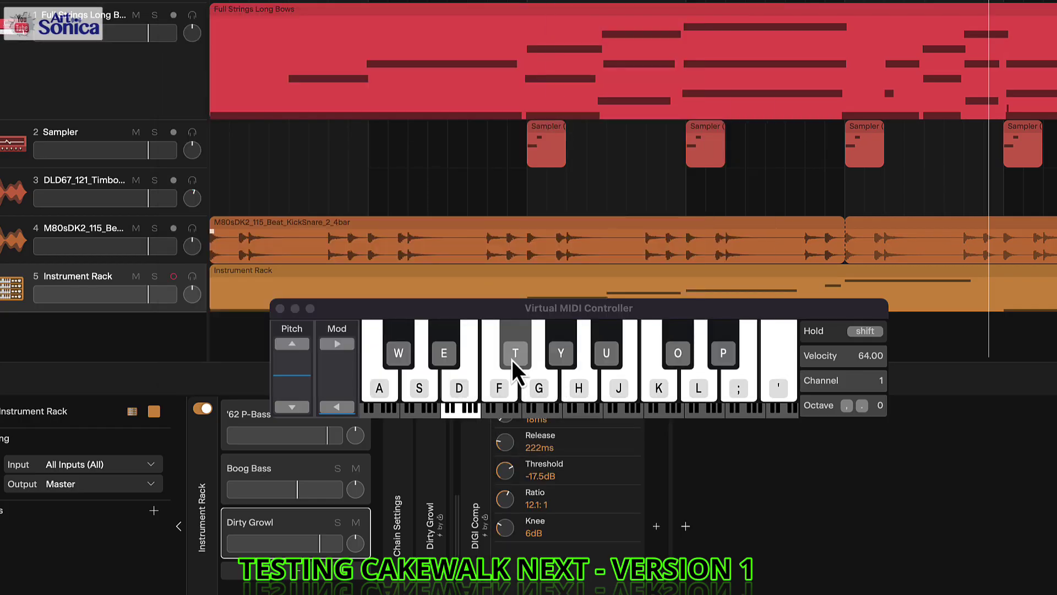
pyautogui.click(512, 307)
pyautogui.moveTo(512, 307); pyautogui.dragTo(501, 248)
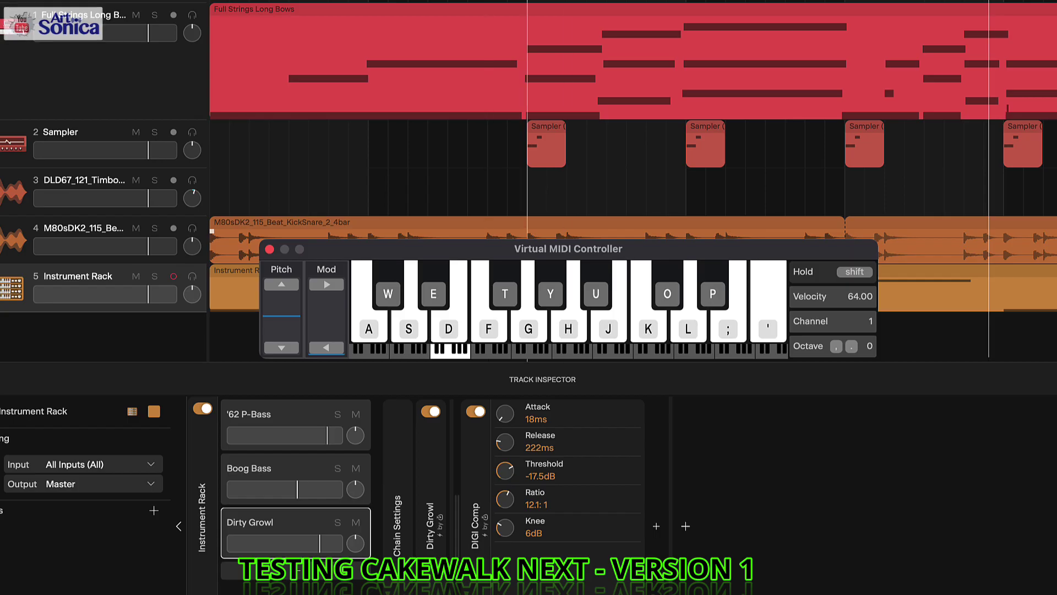
# - Play the project from the start and set the DIGI Comp attack to 107 ms
pyautogui.press('Return')
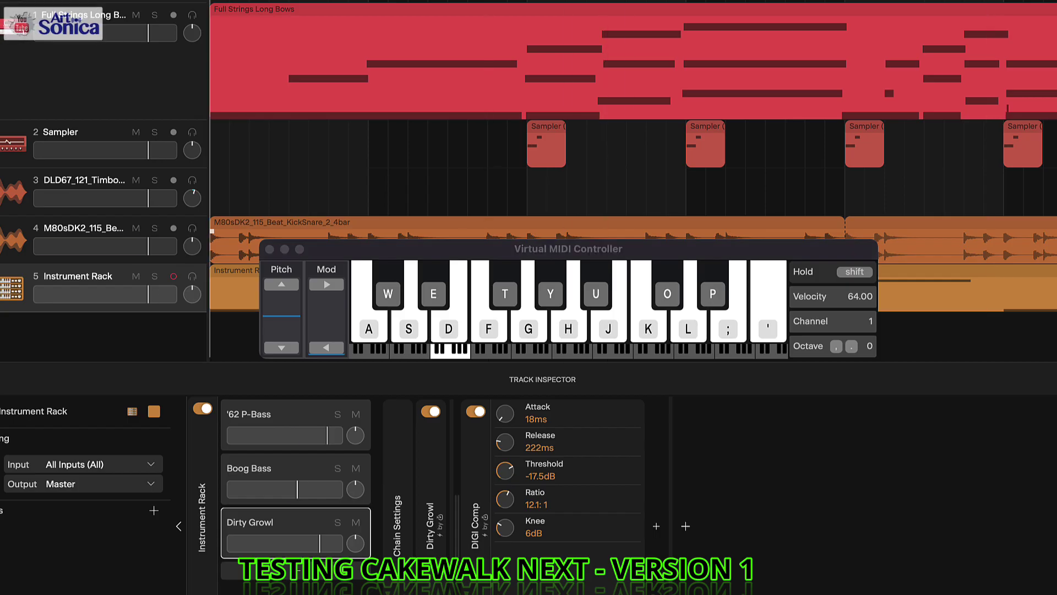
pyautogui.press('space')
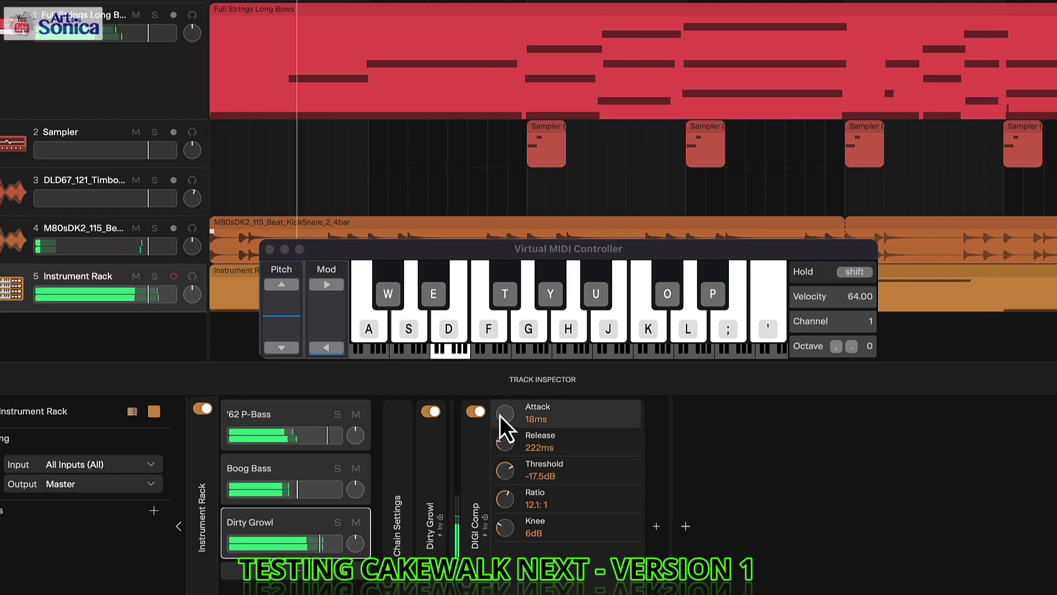
pyautogui.moveTo(503, 425); pyautogui.dragTo(502, 388)
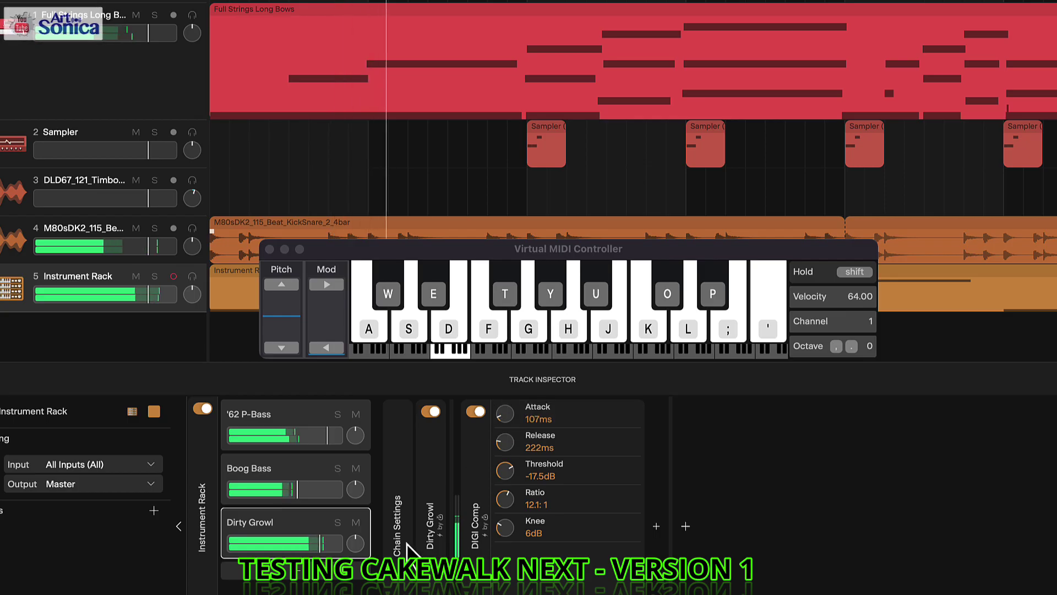
# - Rebalance the rack during playback by lowering the Dirty Growl volume and slightly raising Boog Bass and '62 P-Bass
pyautogui.moveTo(317, 545); pyautogui.dragTo(270, 544)
pyautogui.moveTo(298, 489); pyautogui.dragTo(310, 489)
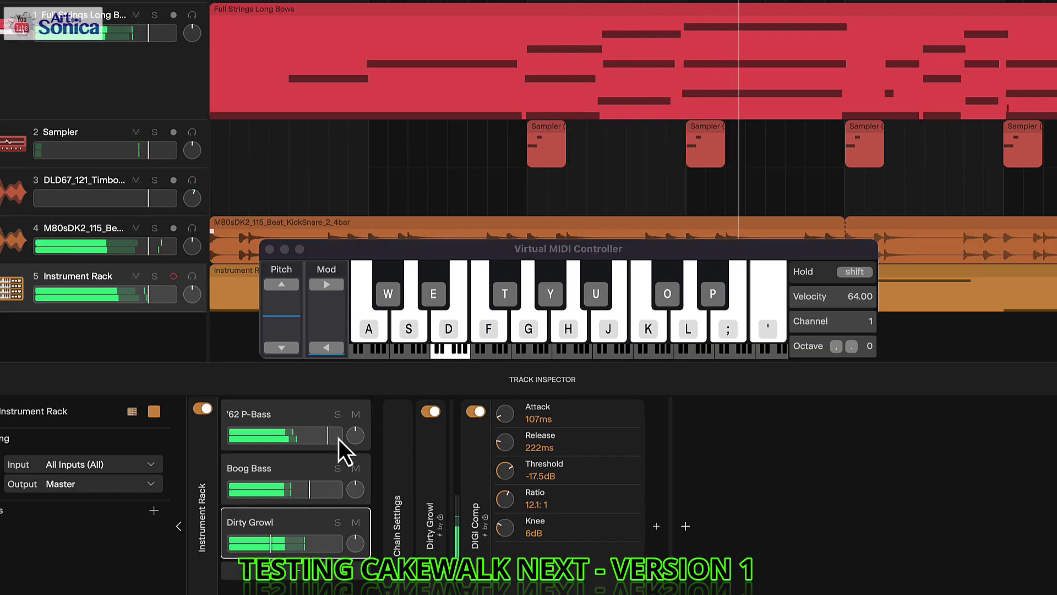
pyautogui.moveTo(337, 435); pyautogui.dragTo(343, 435)
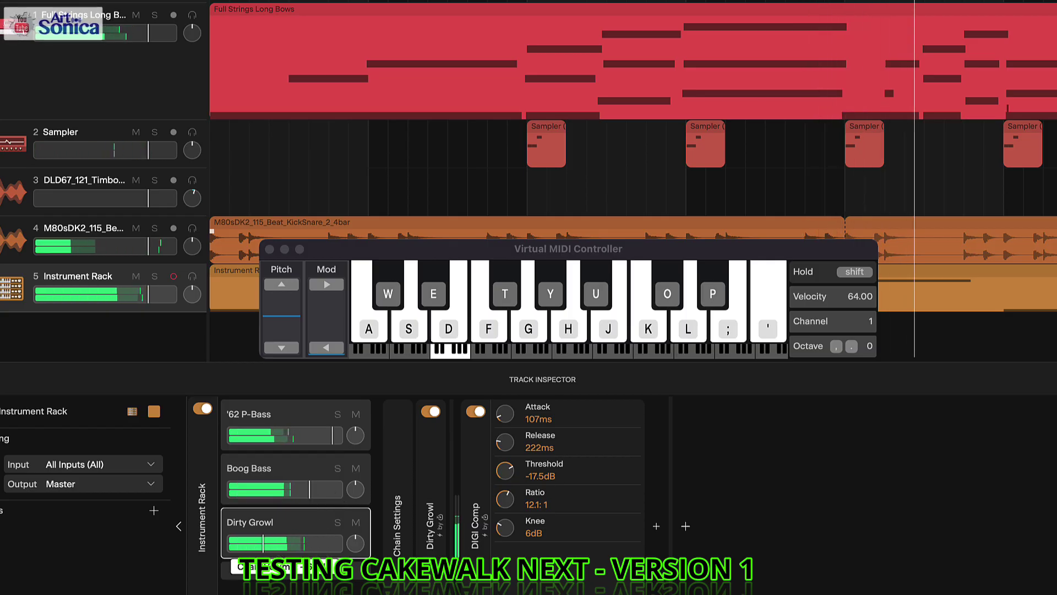
# - Add the Auto Wah effect to the '62 P-Bass chain
pyautogui.click(316, 424)
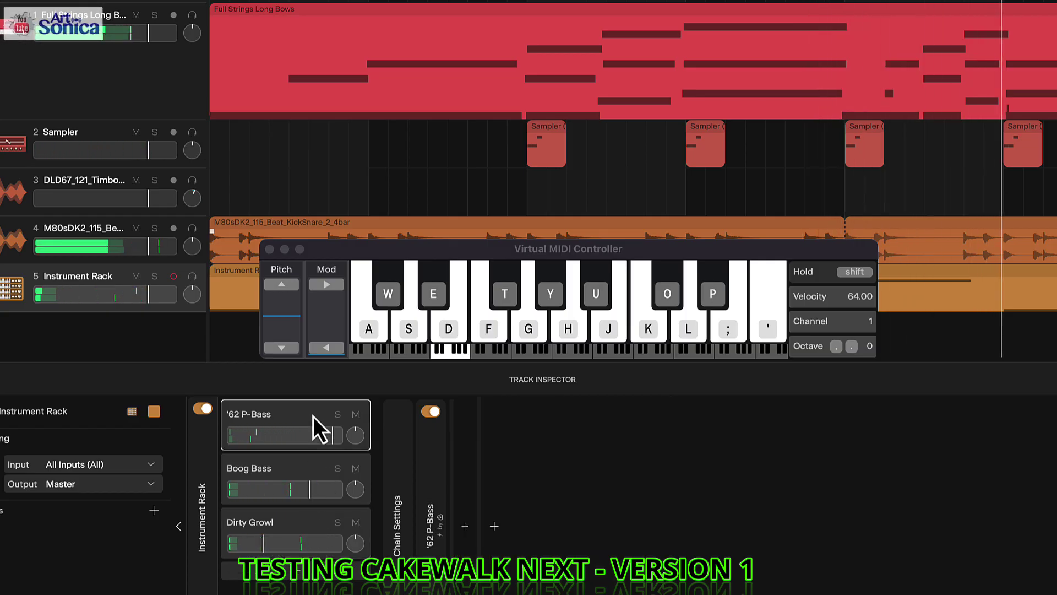
pyautogui.click(465, 526)
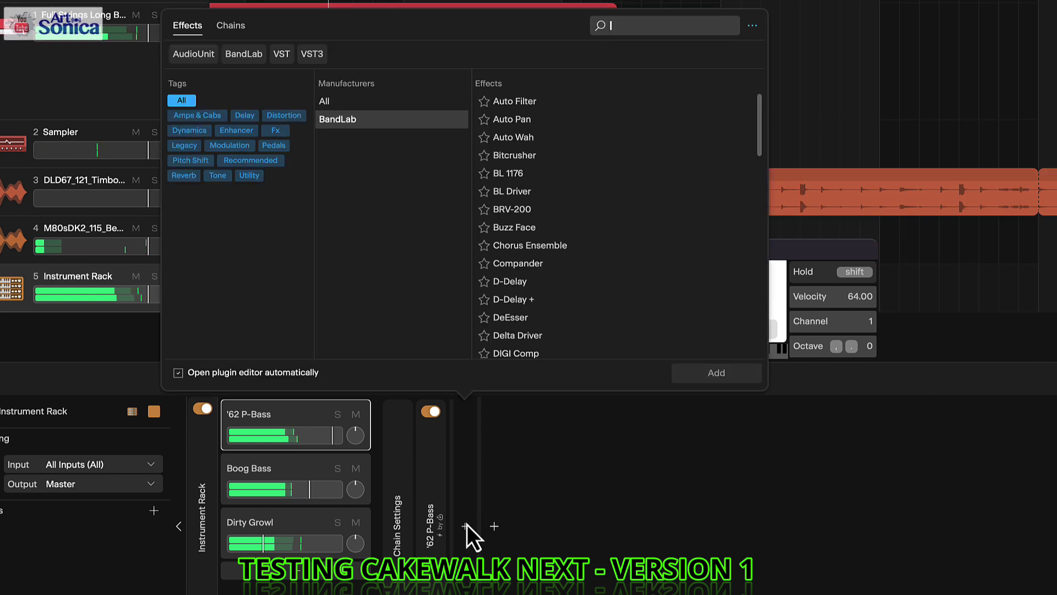
pyautogui.click(547, 136)
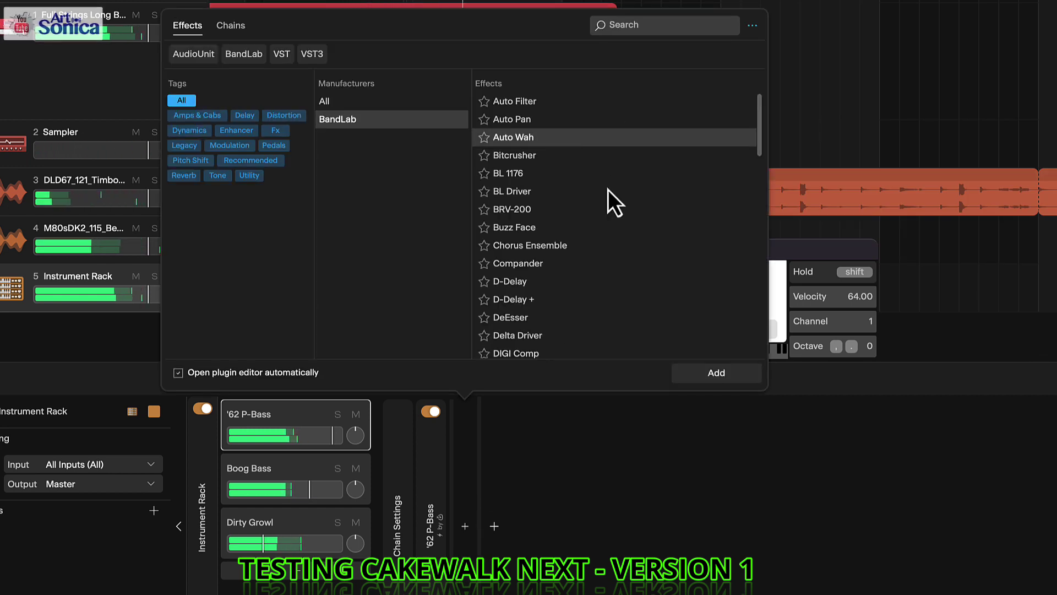
pyautogui.click(724, 377)
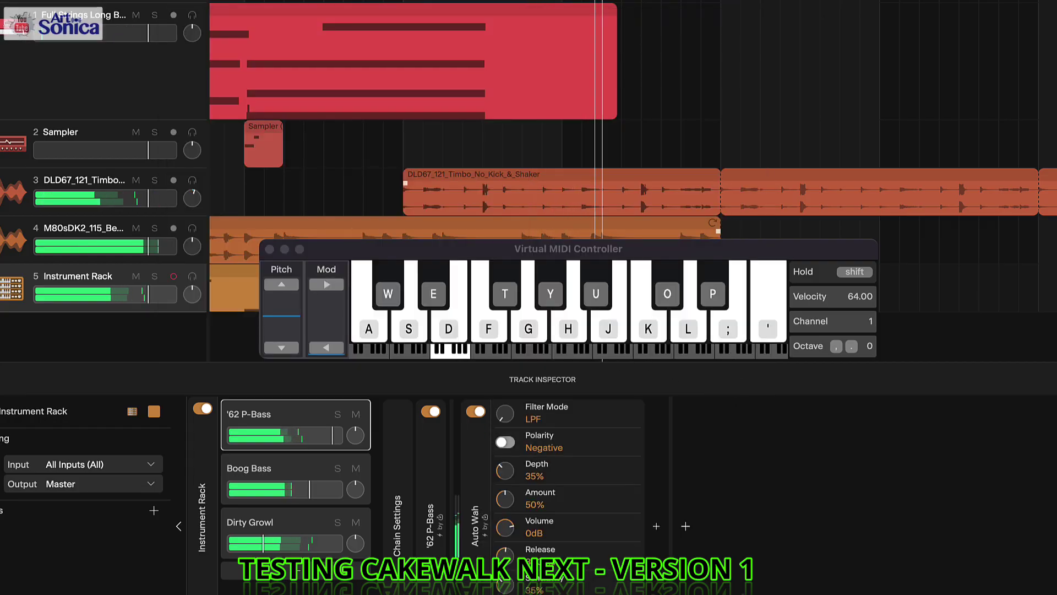